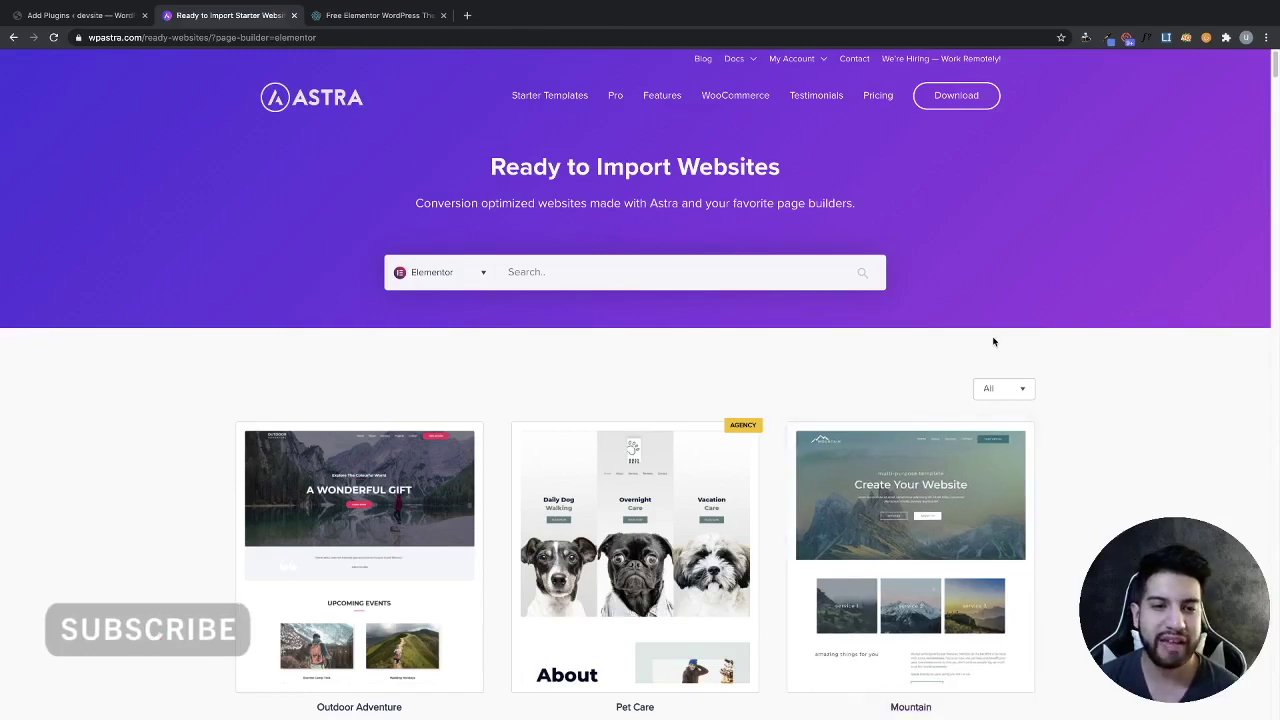
Step: Browse Astra's Ready to Import Websites gallery, then return to WordPress's Installed Plugins page
scroll(1101, 364, "down", 2)
scroll(1101, 366, "up", 1)
scroll(1110, 368, "down", 2)
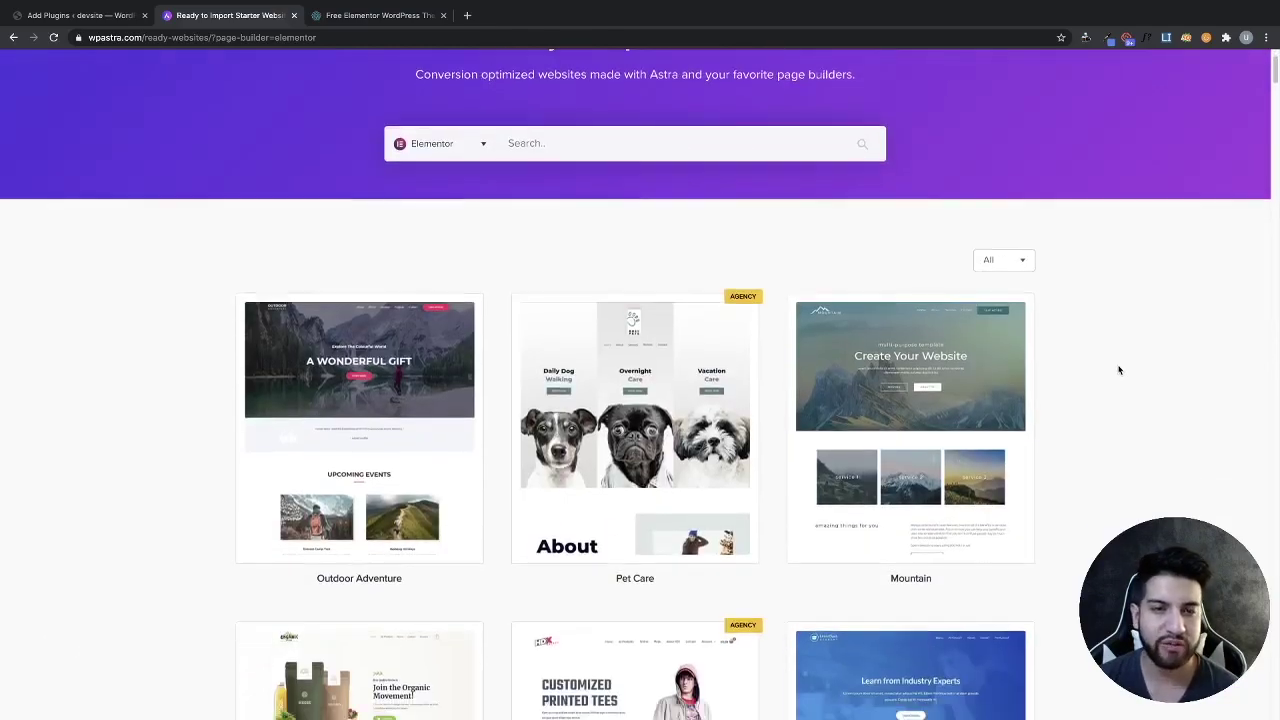
scroll(1140, 398, "down", 5)
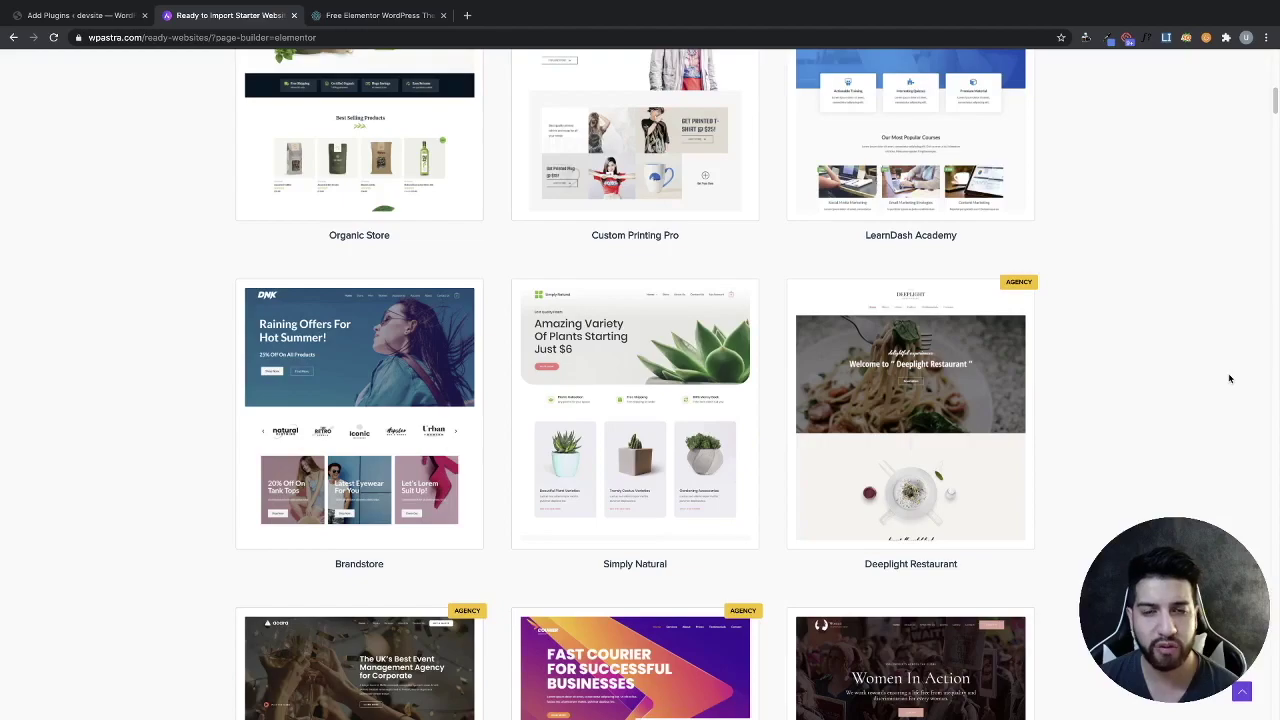
mouse_move(972, 358)
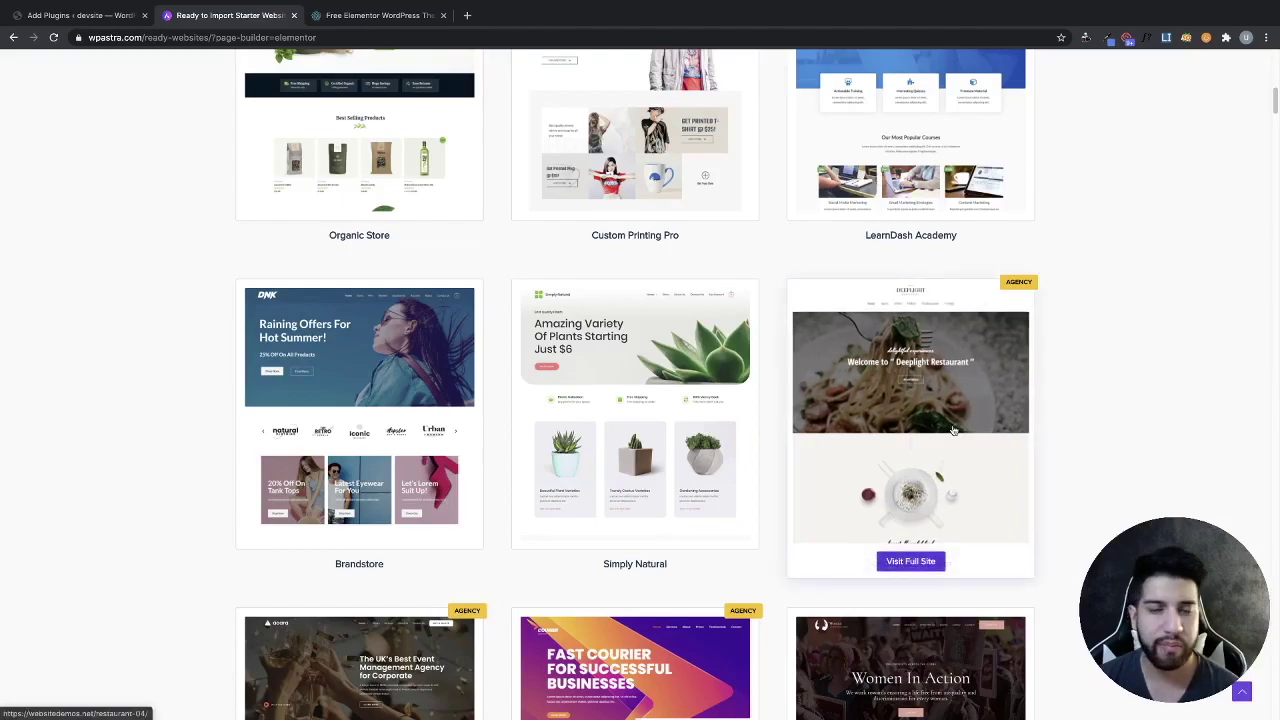
mouse_move(450, 377)
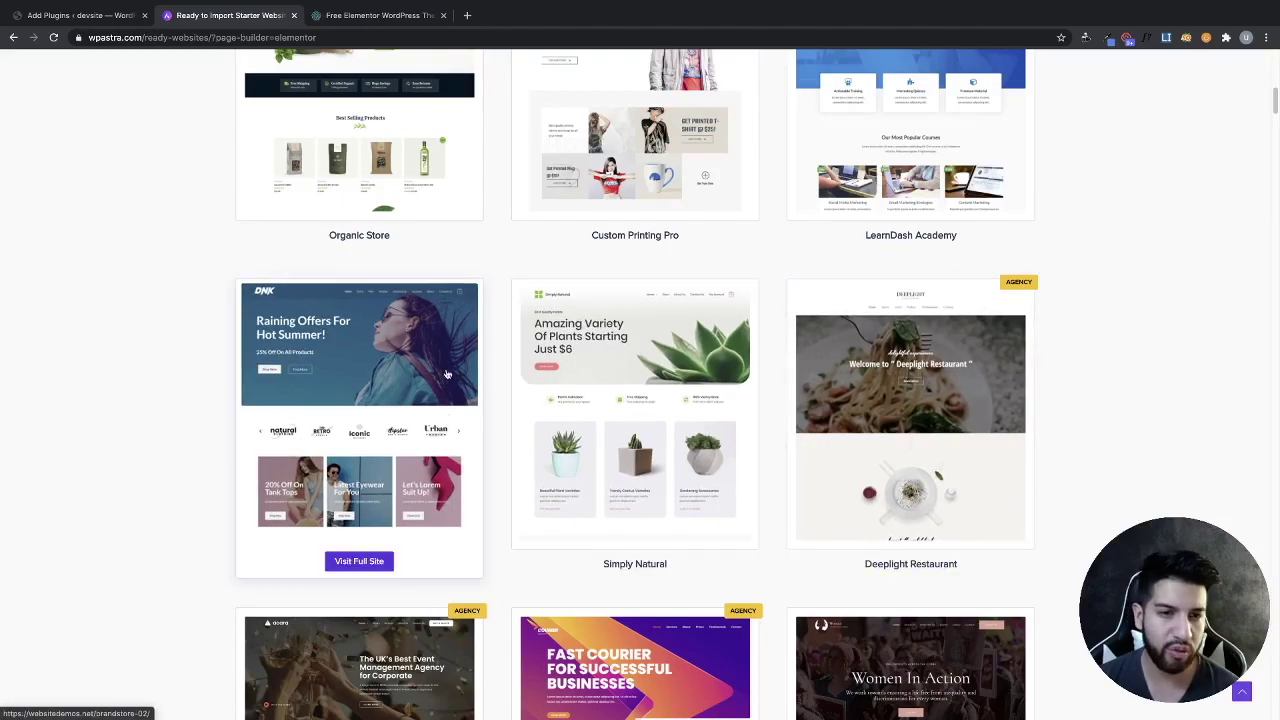
scroll(450, 377, "down", 2)
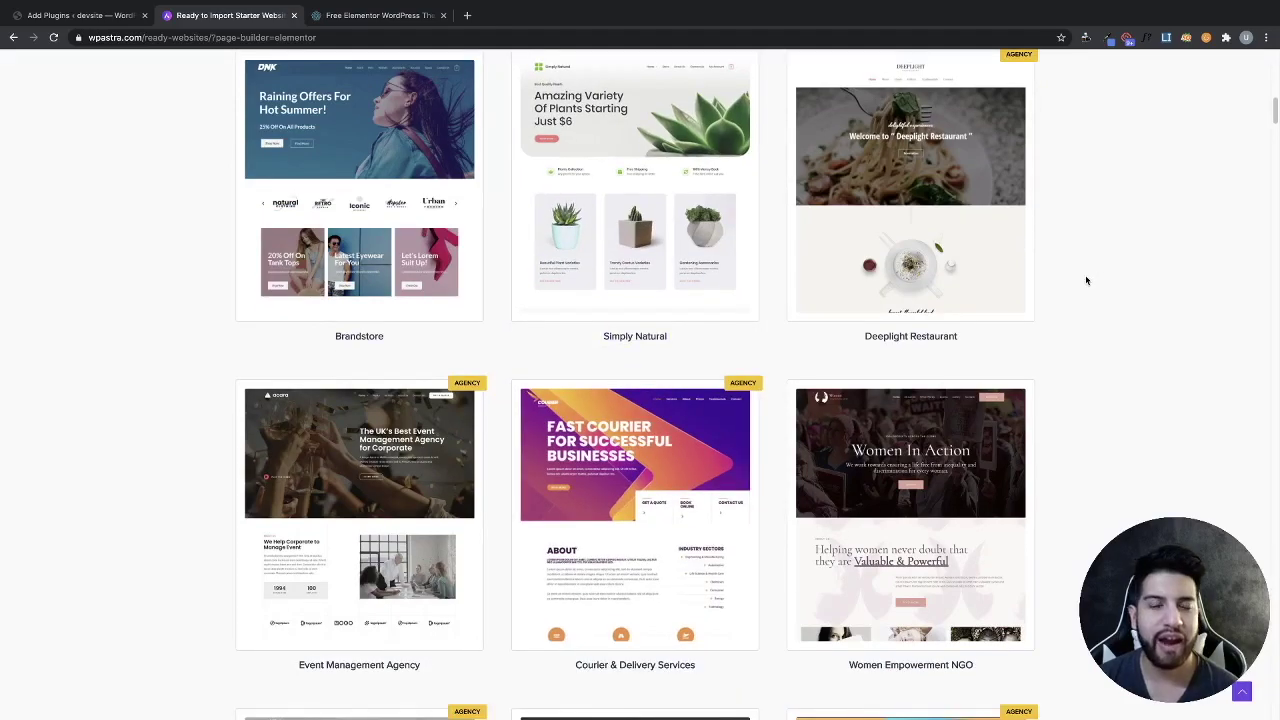
scroll(1096, 305, "up", 1)
scroll(1006, 312, "down", 2)
mouse_move(1006, 312)
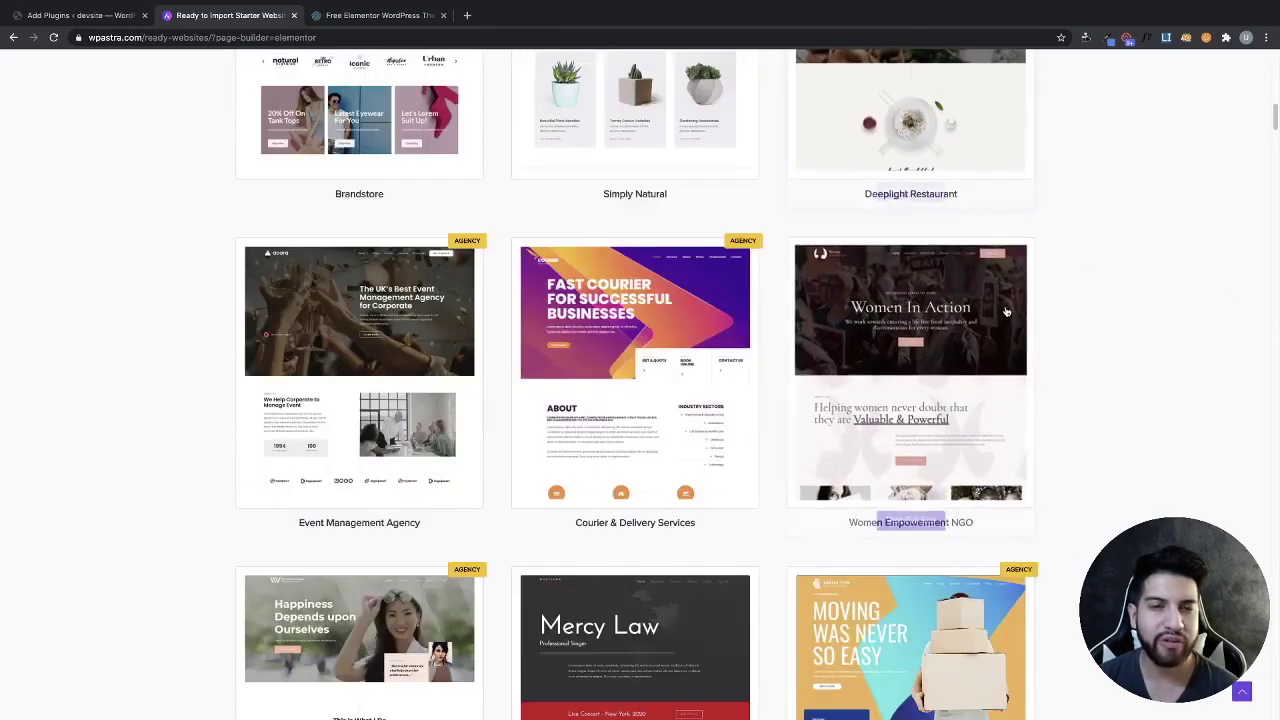
scroll(1006, 312, "down", 8)
scroll(1056, 314, "up", 1)
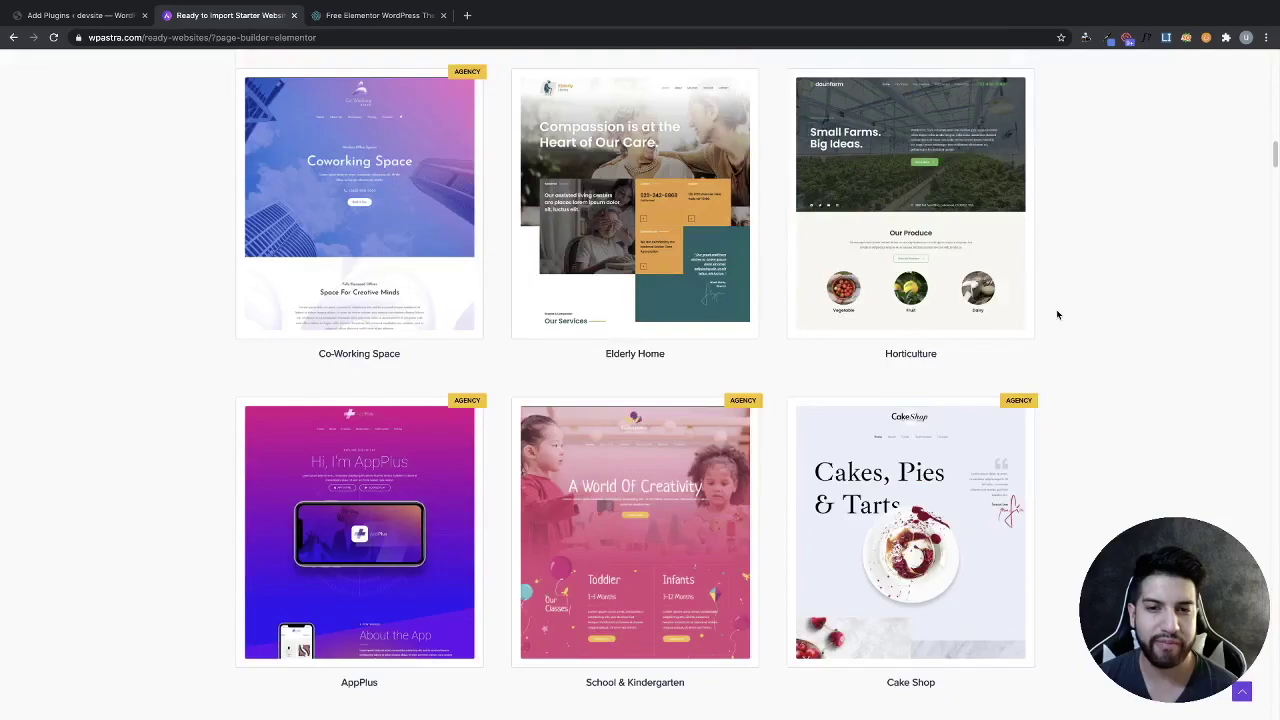
scroll(1056, 314, "down", 1)
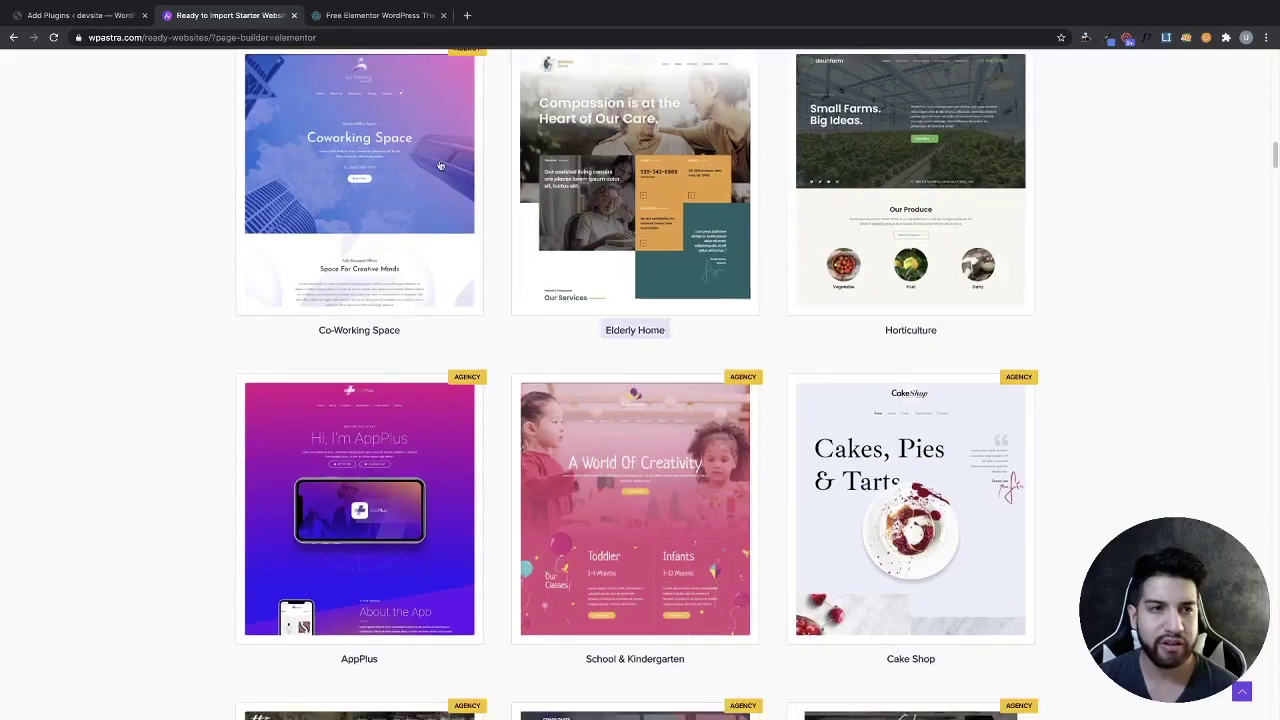
left_click(80, 16)
left_click(37, 230)
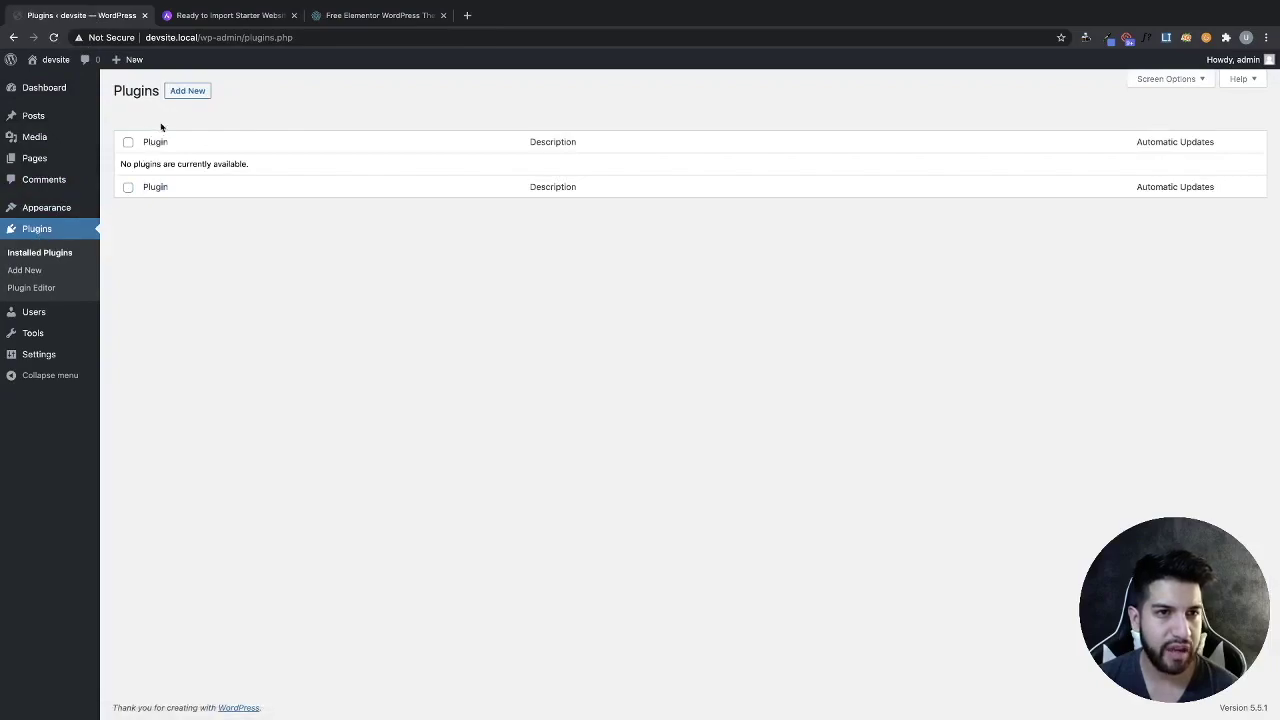
Step: Search Add New plugins for 'as', then install and activate Starter Templates
left_click(179, 93)
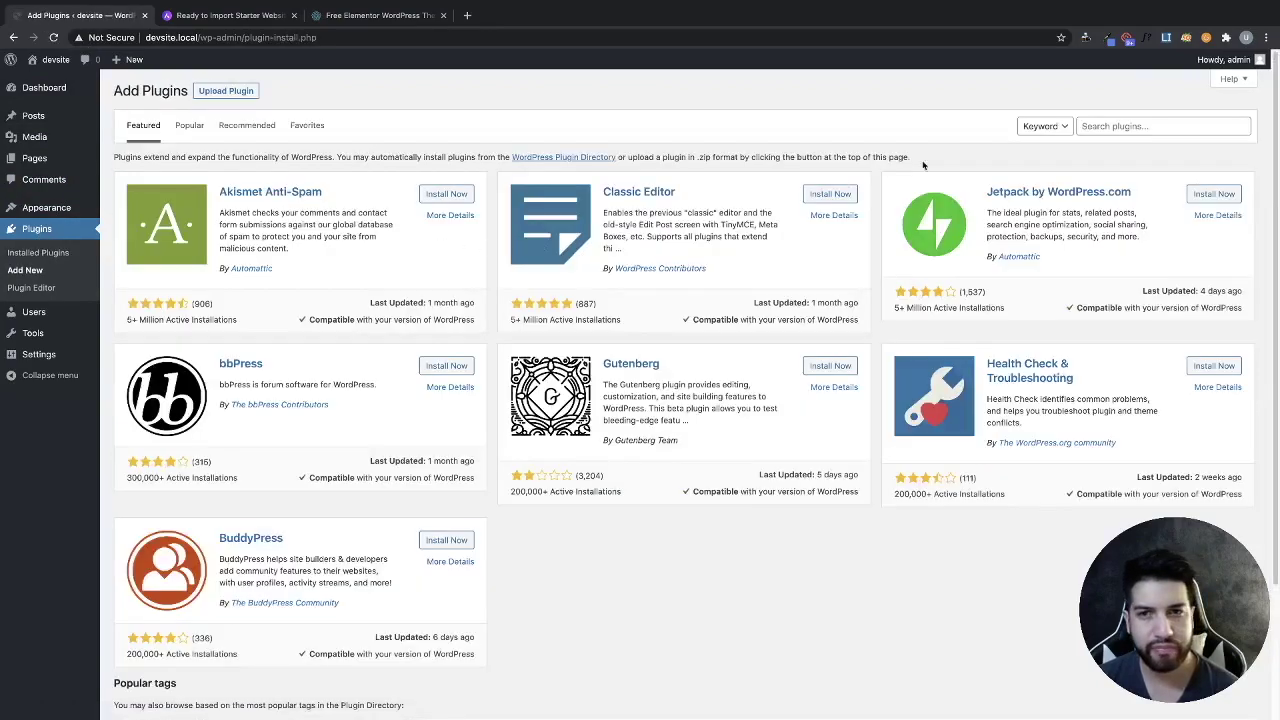
left_click(1139, 126)
type("astra starter sites")
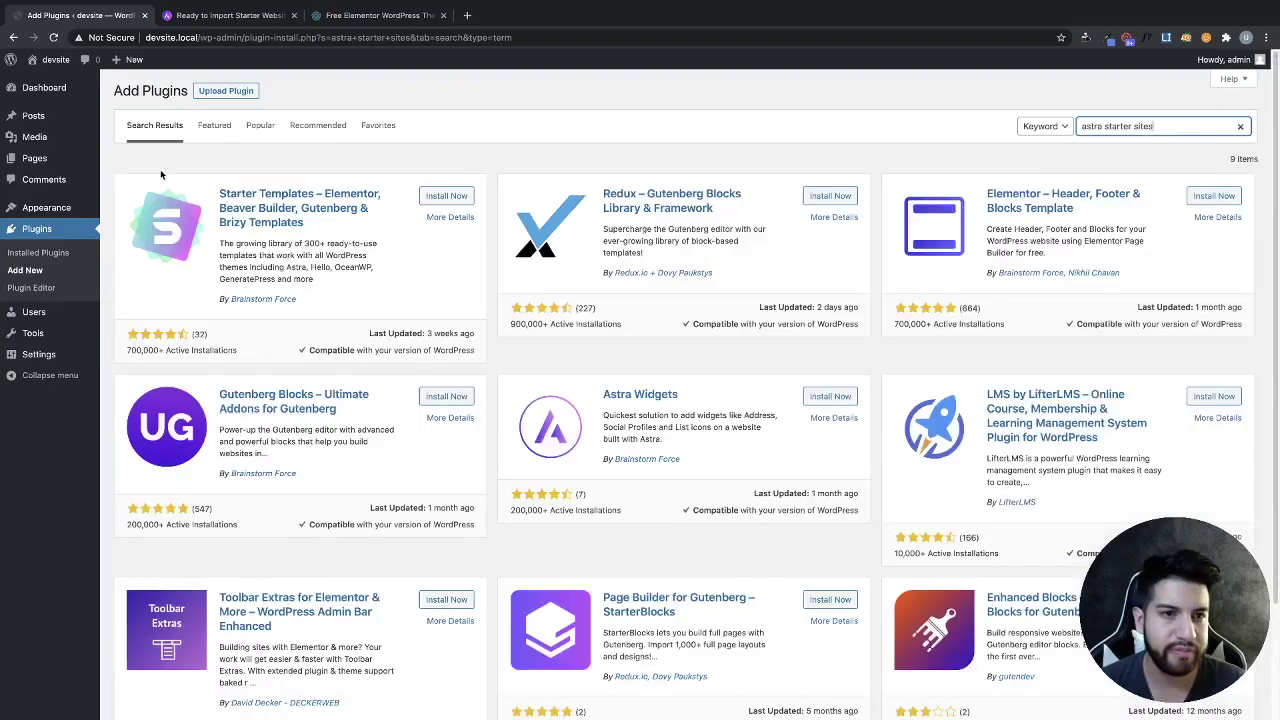
left_click(440, 197)
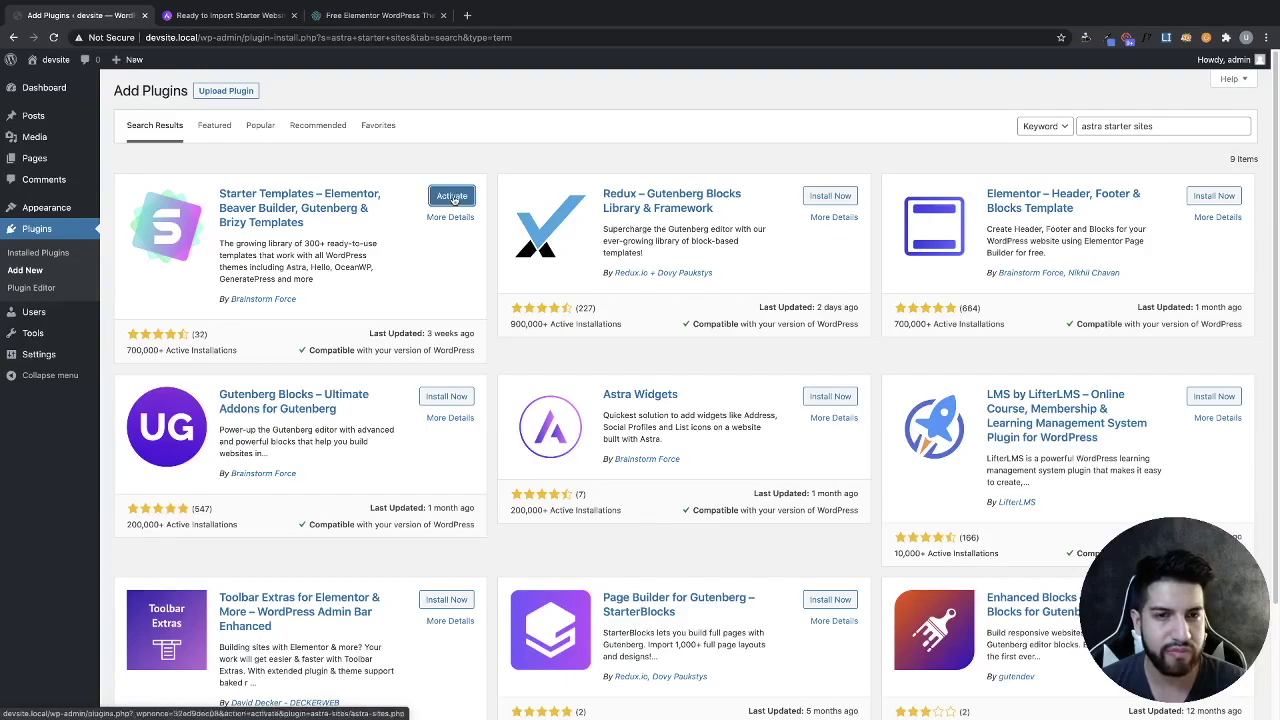
left_click(452, 196)
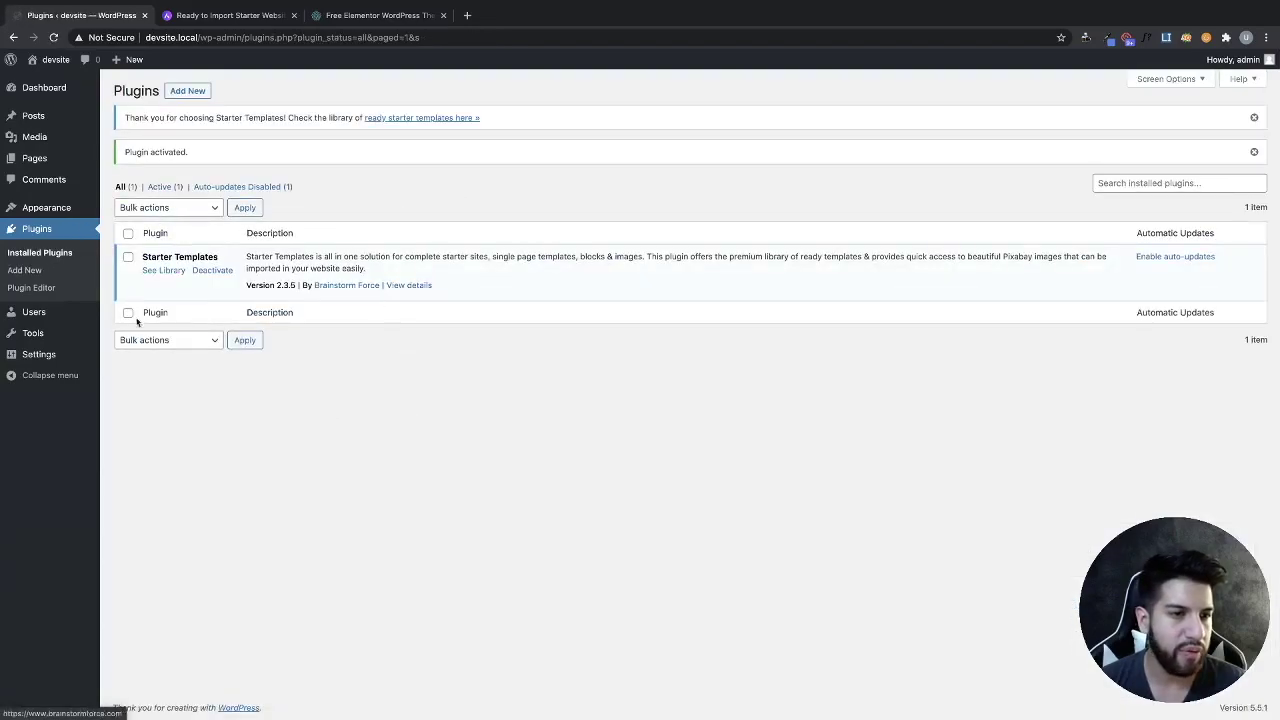
Step: Open the Starter Templates library from the admin menu
mouse_move(63, 335)
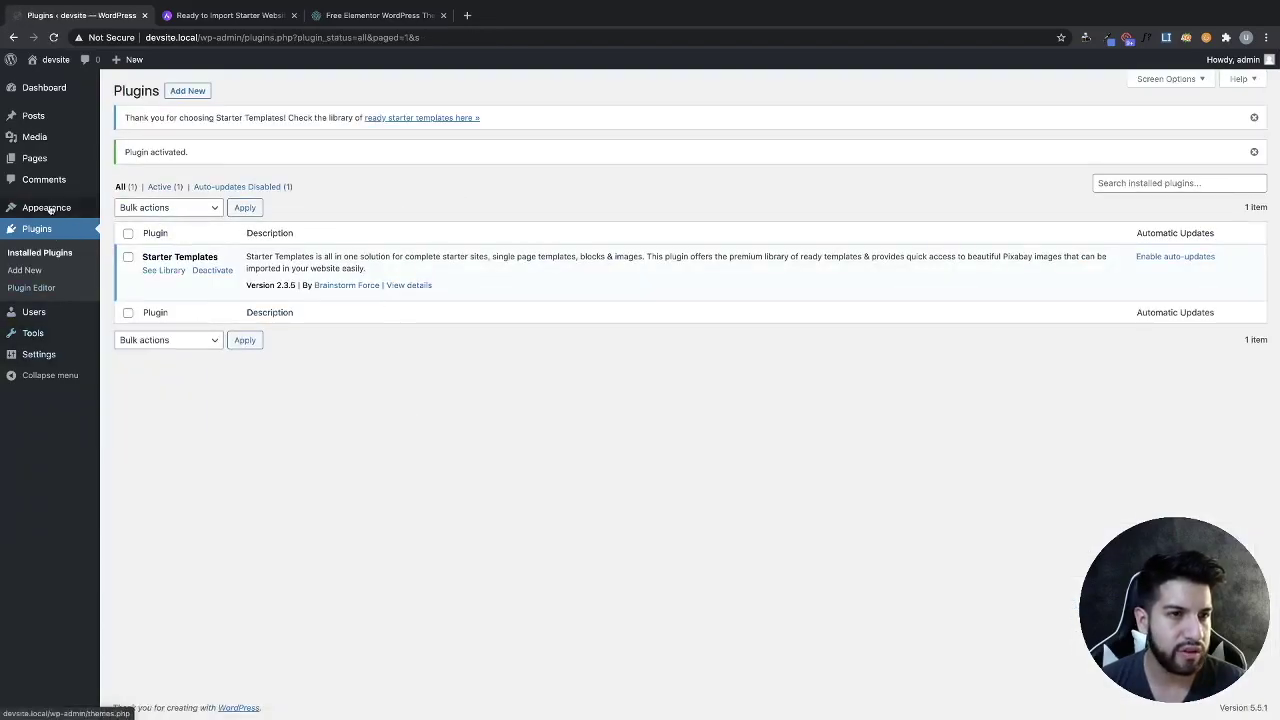
mouse_move(47, 207)
left_click(143, 298)
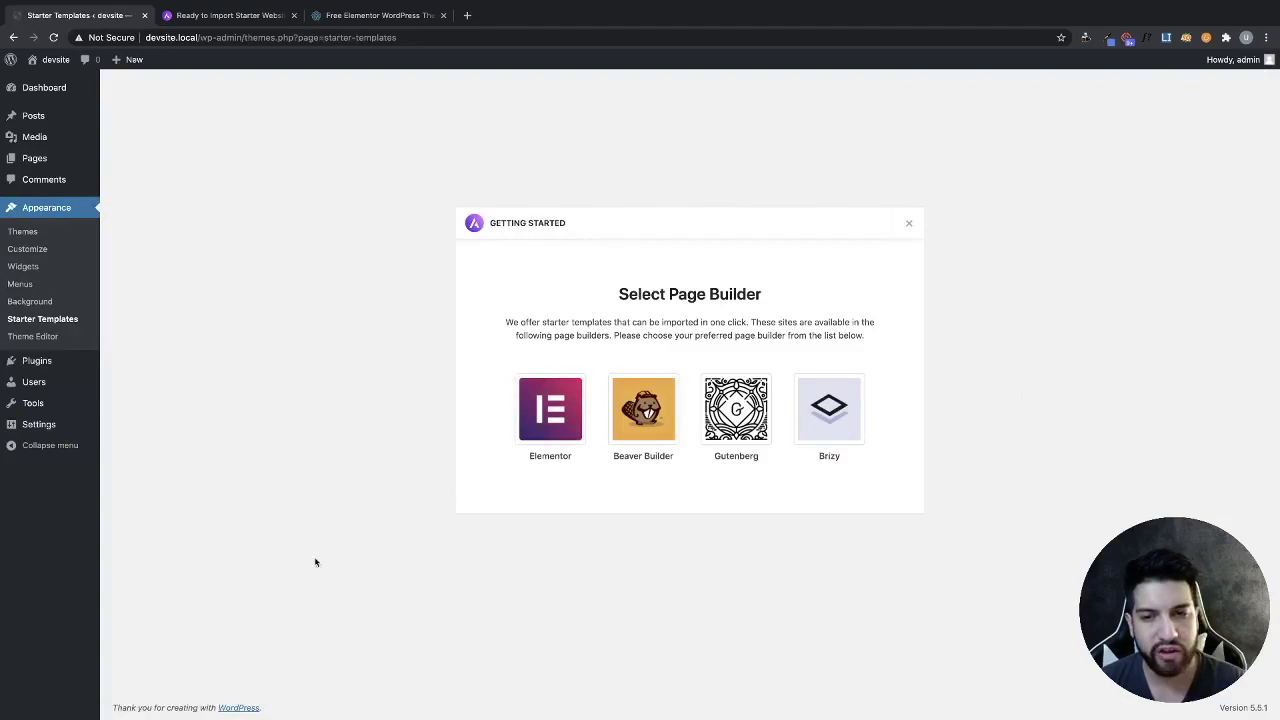
Step: Choose Elementor as page builder, scroll the site templates, and open the Mountain template
left_click(556, 417)
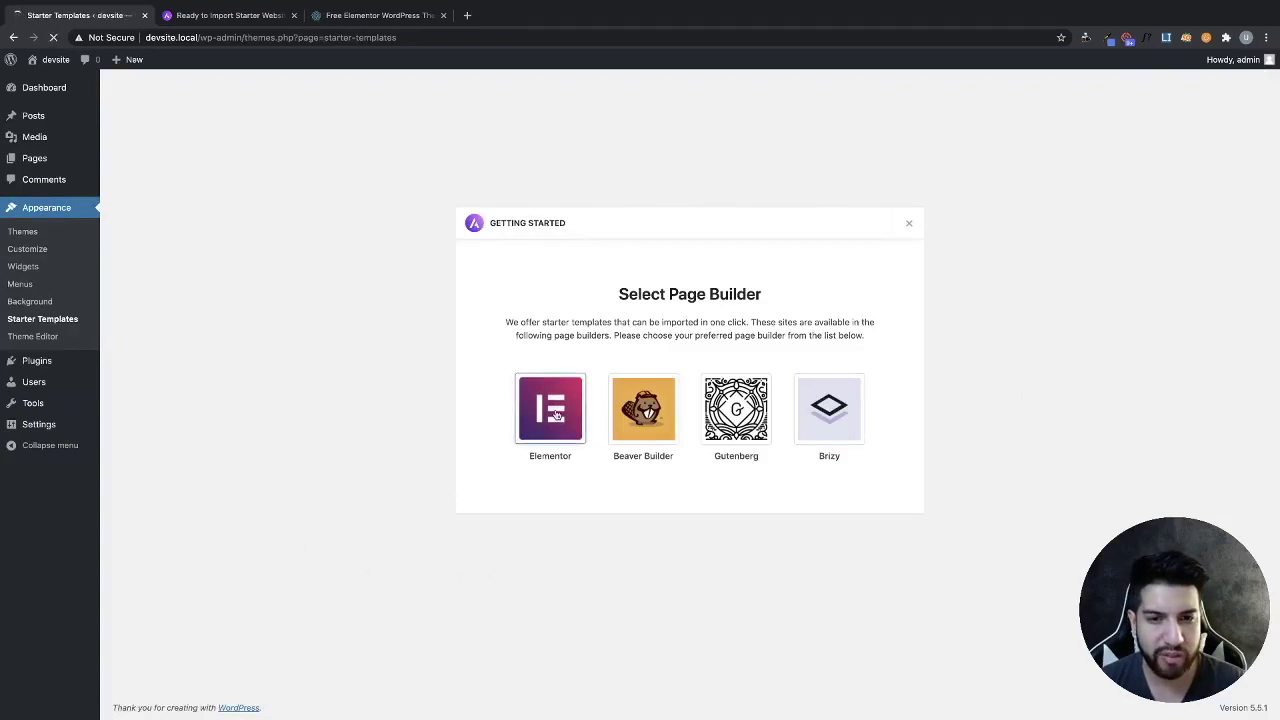
scroll(537, 376, "down", 10)
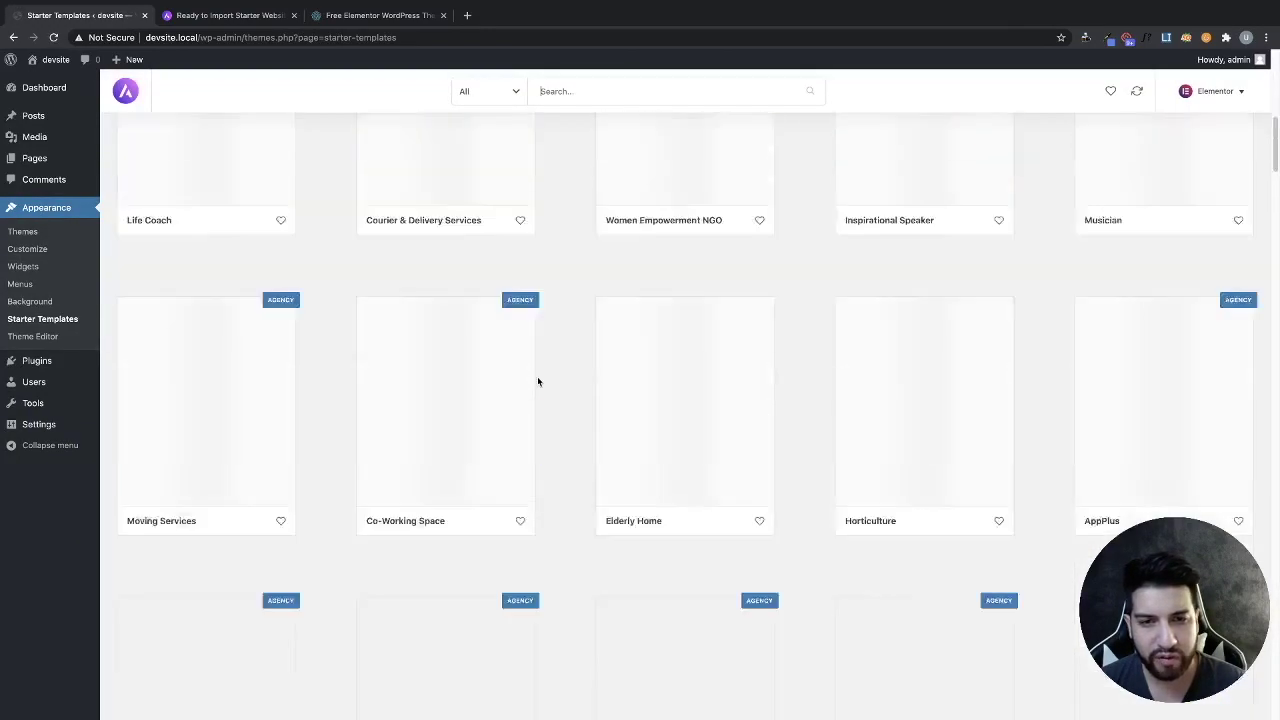
scroll(540, 381, "down", 5)
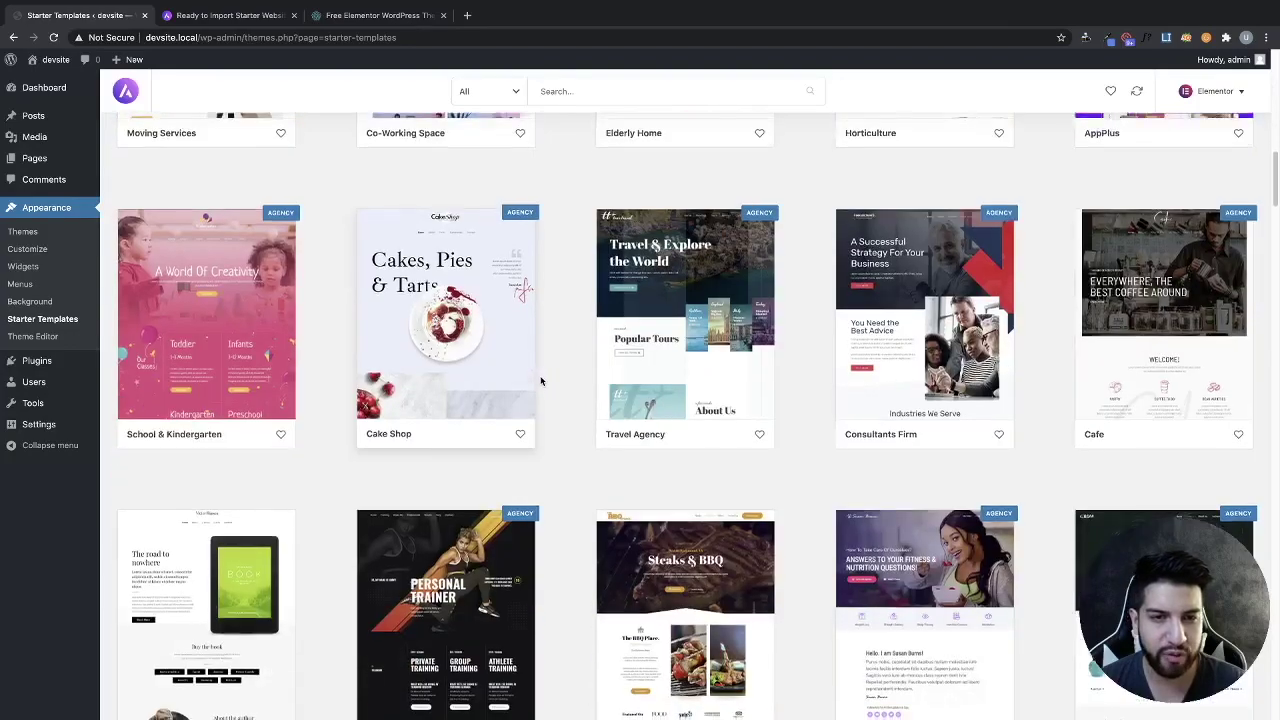
scroll(553, 384, "down", 10)
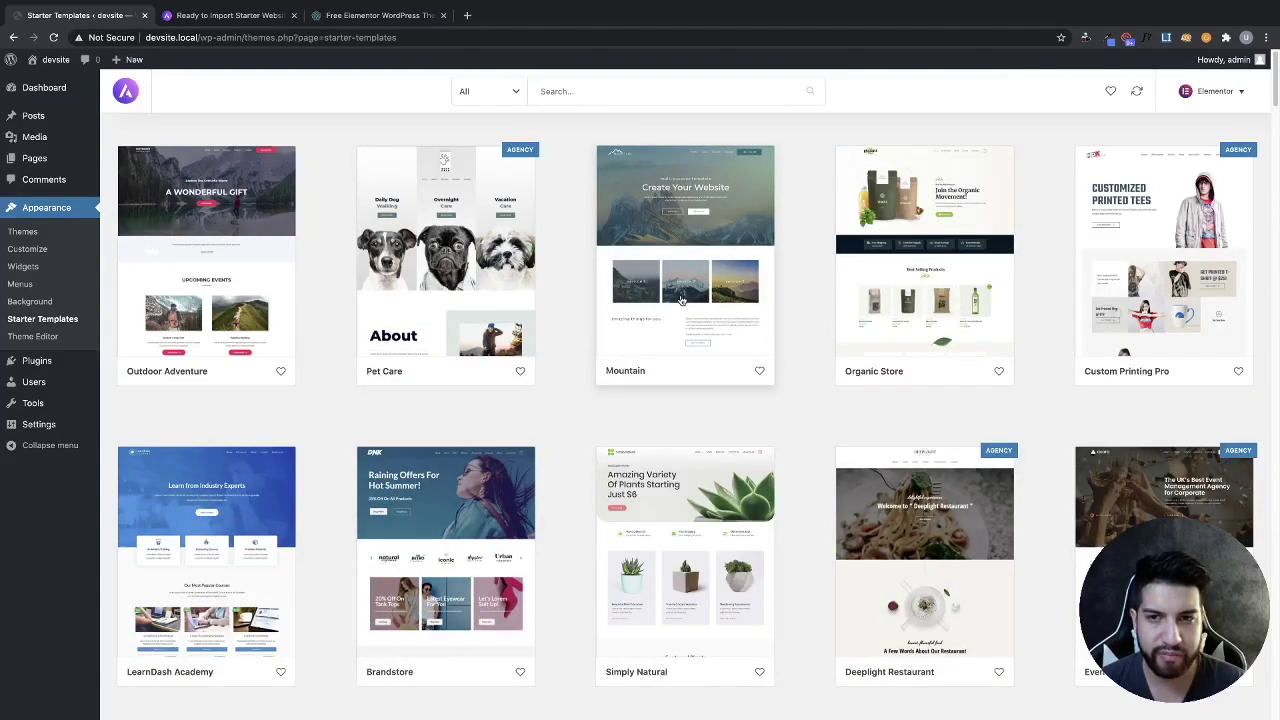
left_click(687, 298)
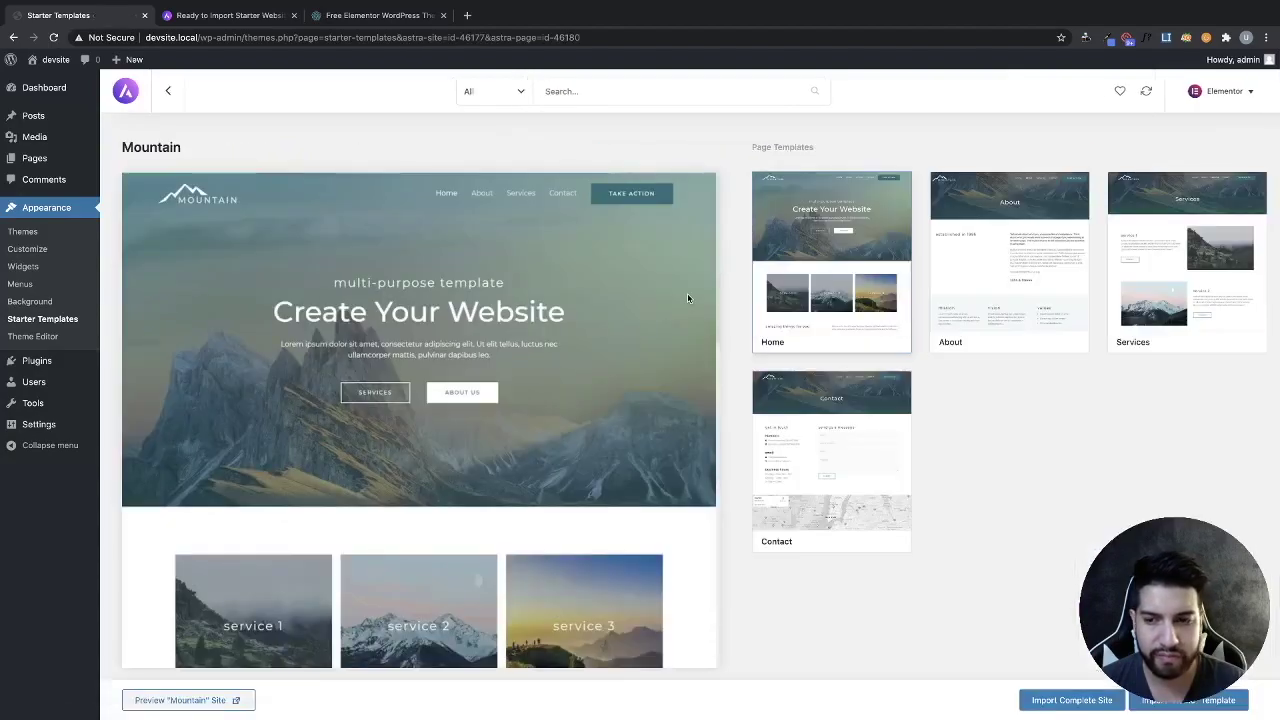
Step: Open Mountain's Import Complete Site options, close them without importing, and switch to the Phlox tab
left_click(1072, 700)
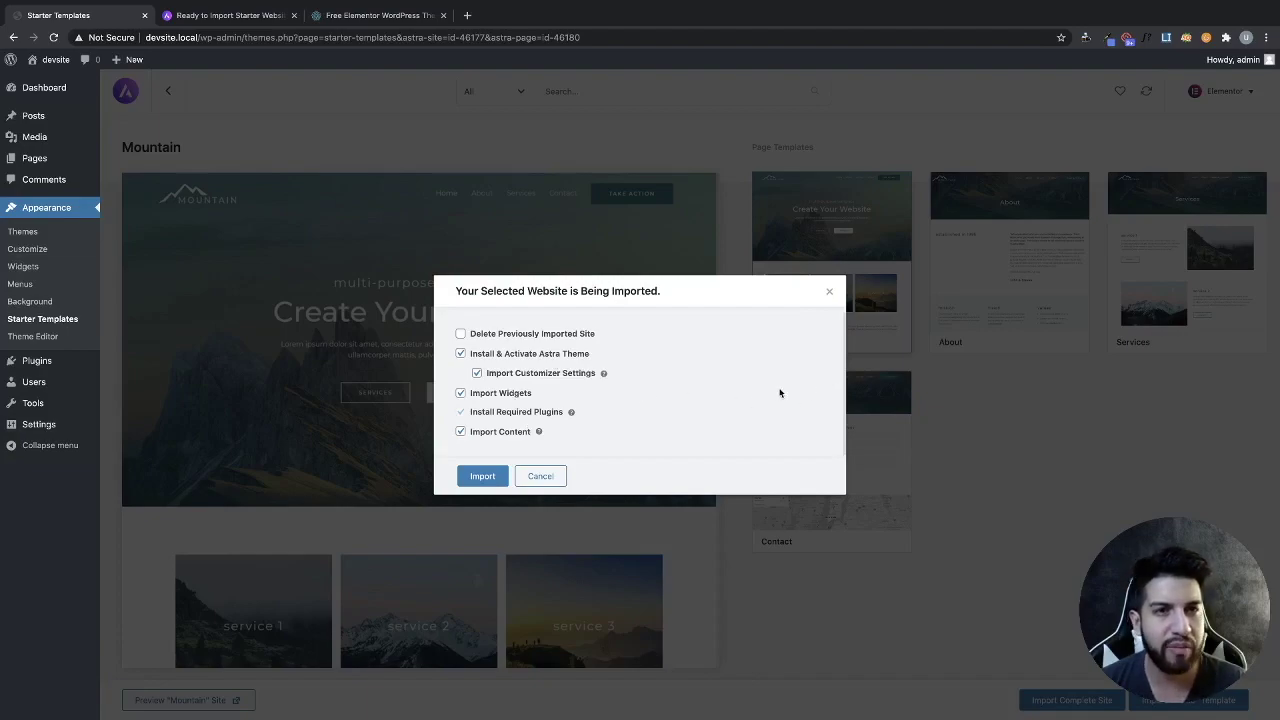
left_click(829, 292)
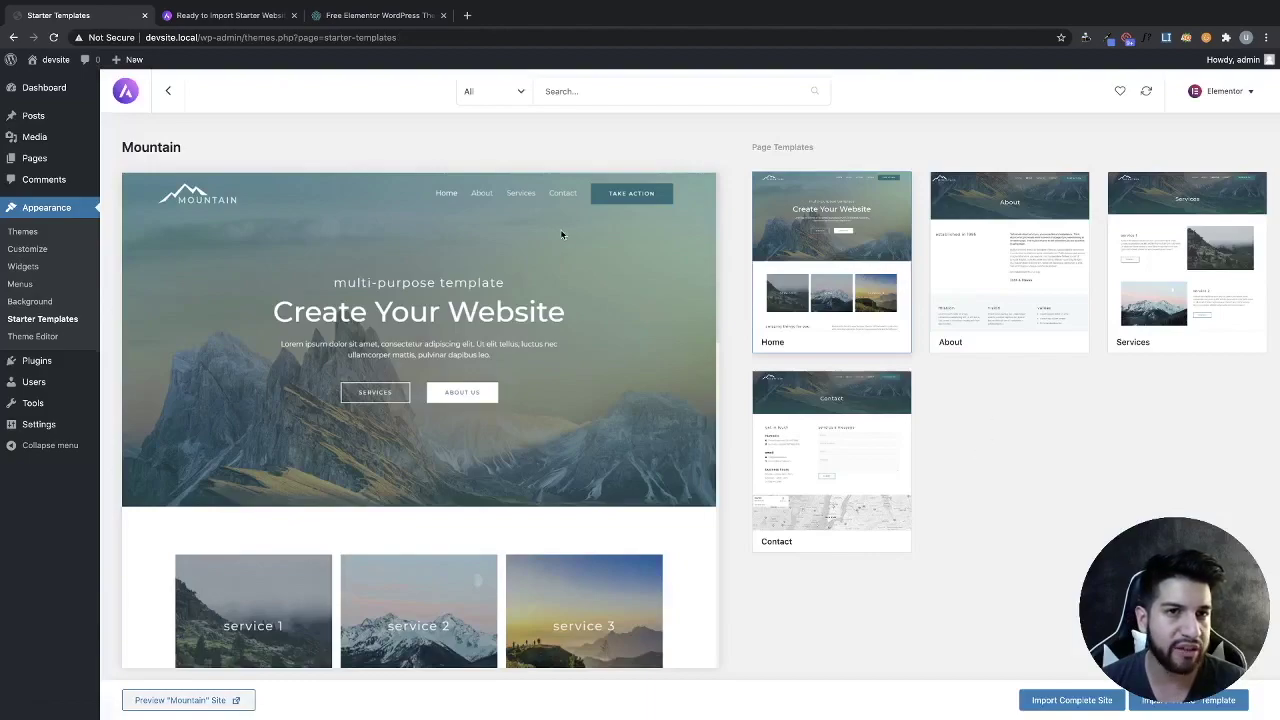
left_click(358, 17)
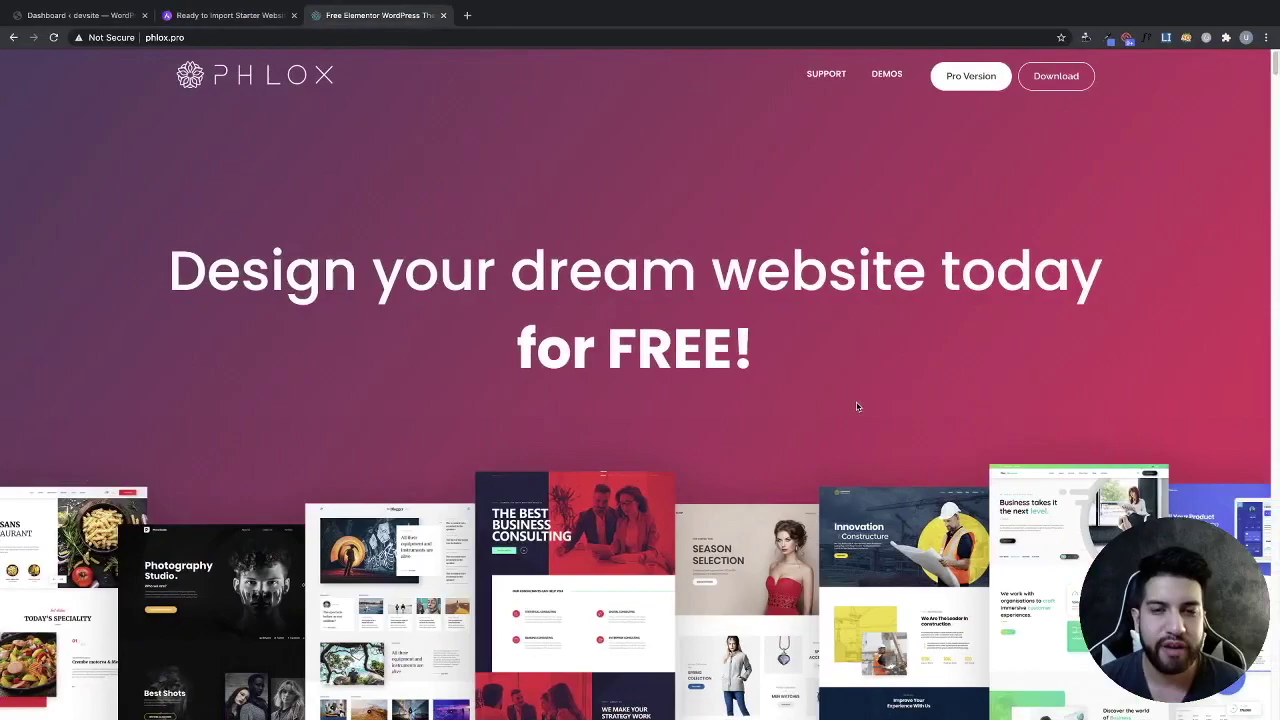
Step: Download the free Phlox theme zip (phlox.2.6.15) from phlox.pro and return to the WordPress Dashboard
scroll(870, 343, "down", 7)
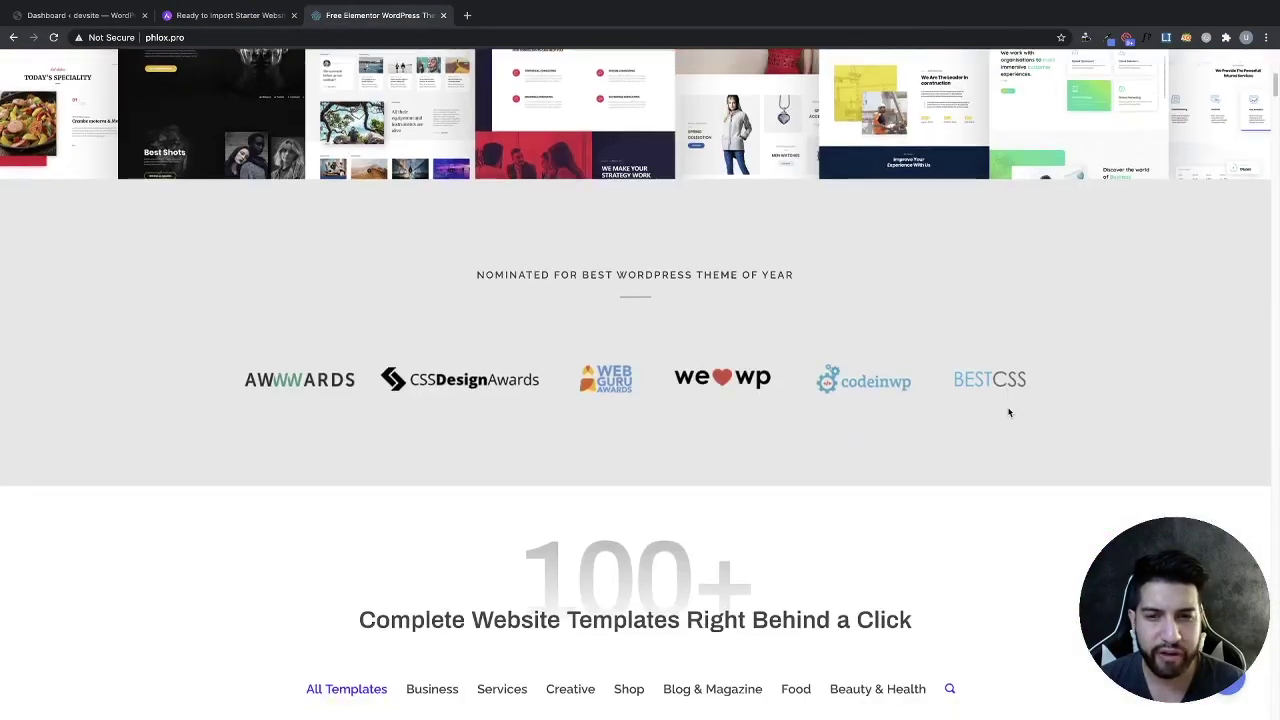
scroll(1034, 430, "down", 7)
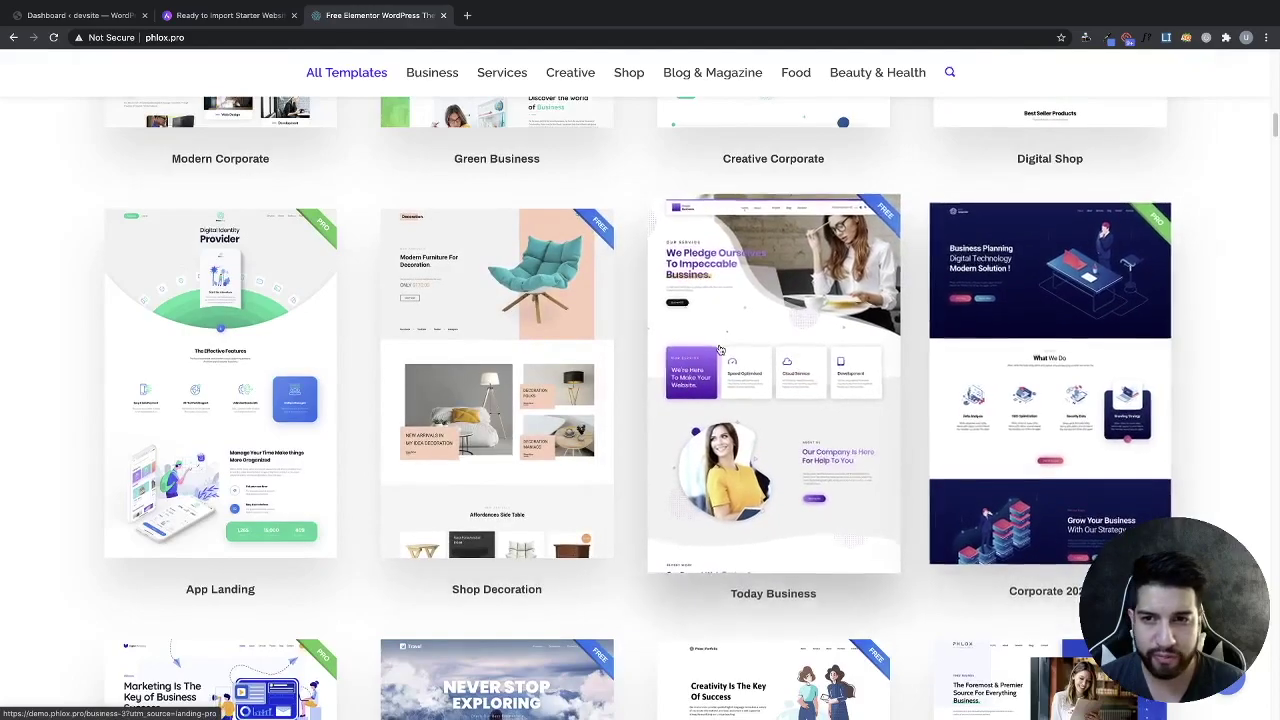
scroll(790, 400, "down", 2)
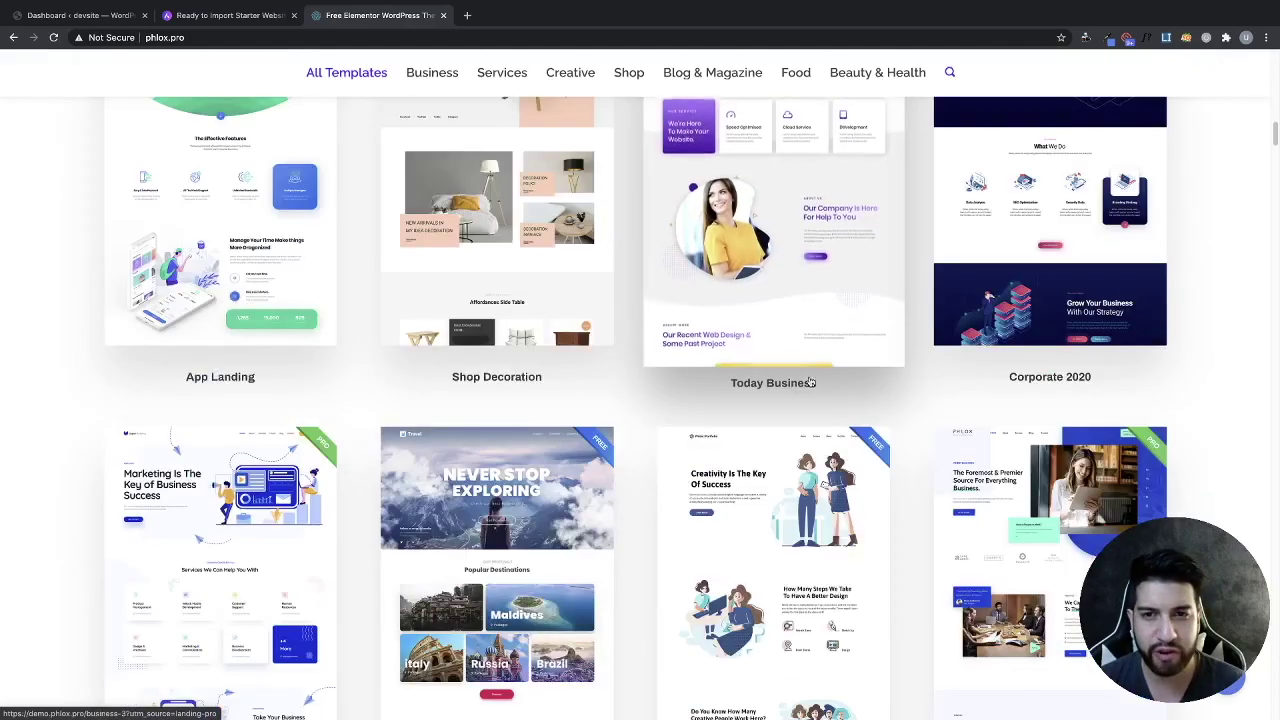
scroll(816, 386, "up", 4)
scroll(816, 386, "up", 10)
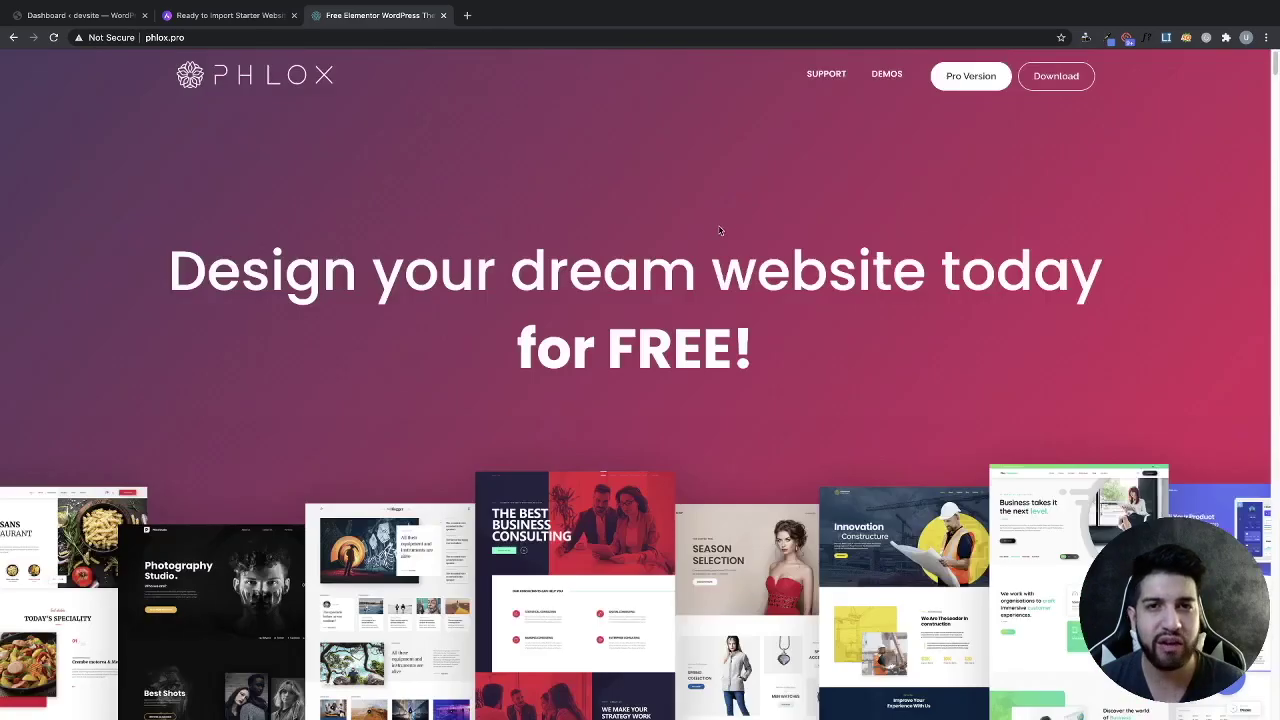
left_click(1062, 79)
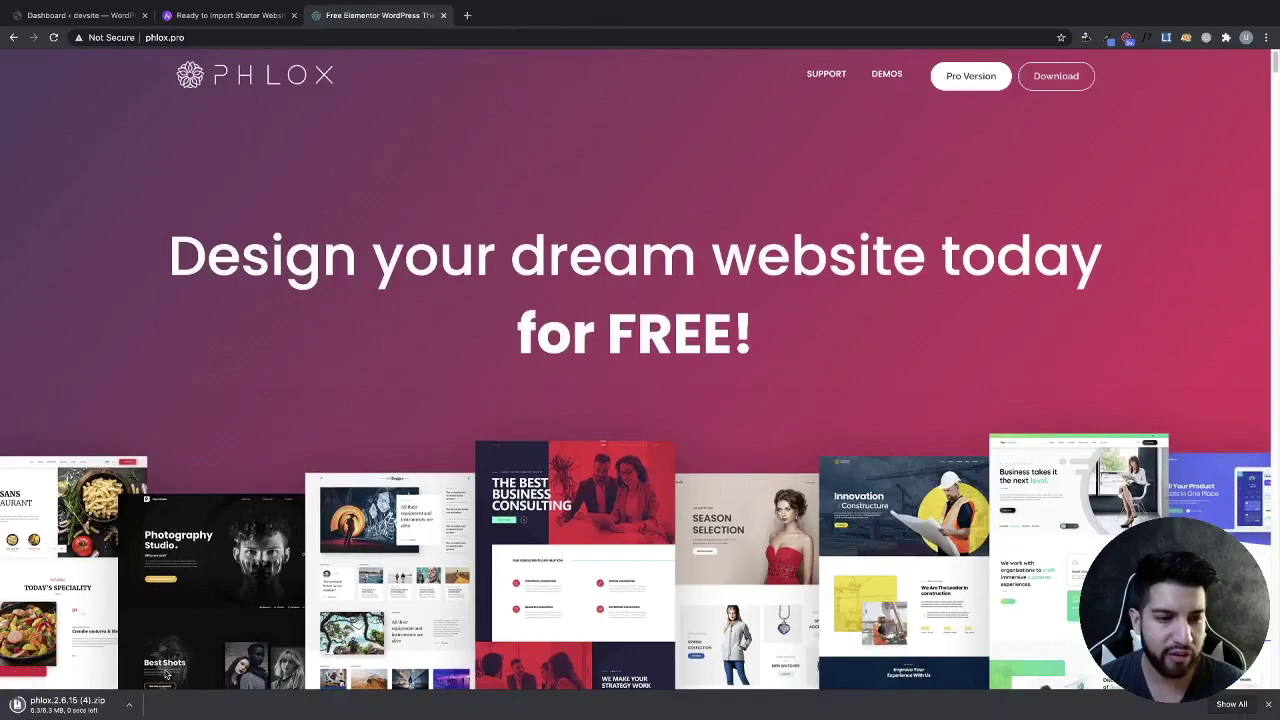
left_click(80, 15)
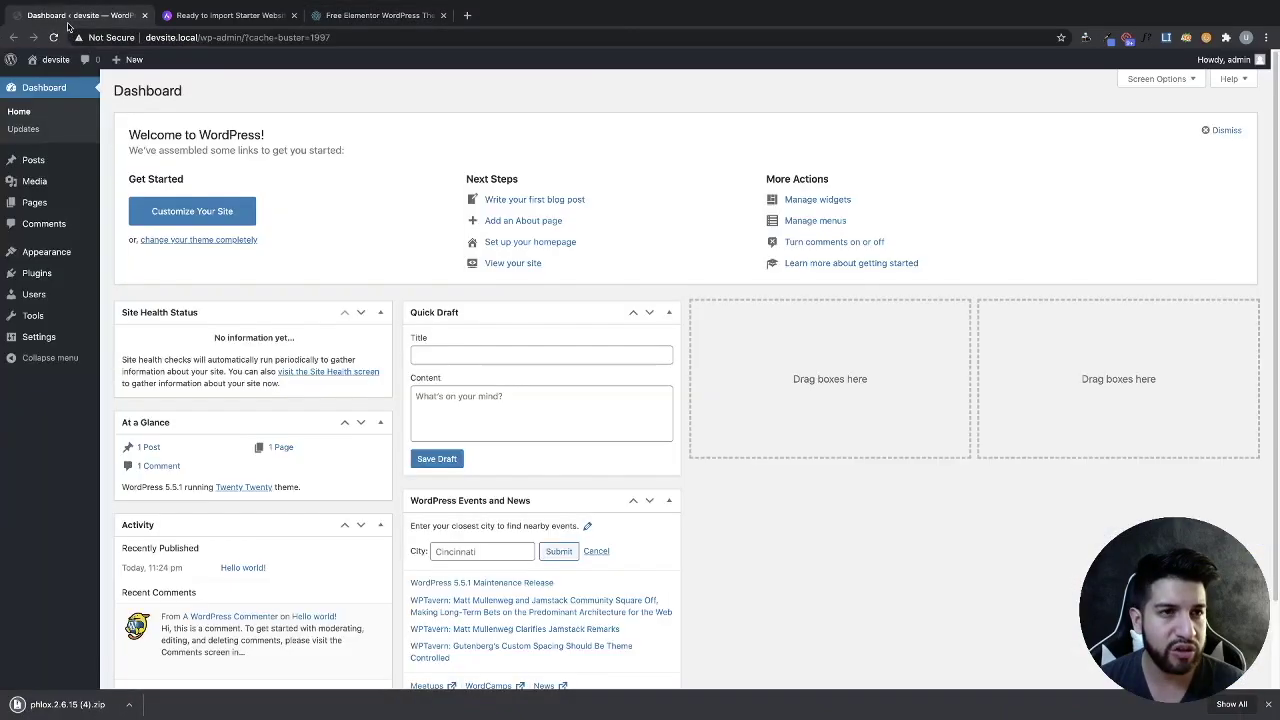
Step: Upload phlox.2.6.15 (1).zip through Themes > Add New > Upload Theme and install it
mouse_move(66, 250)
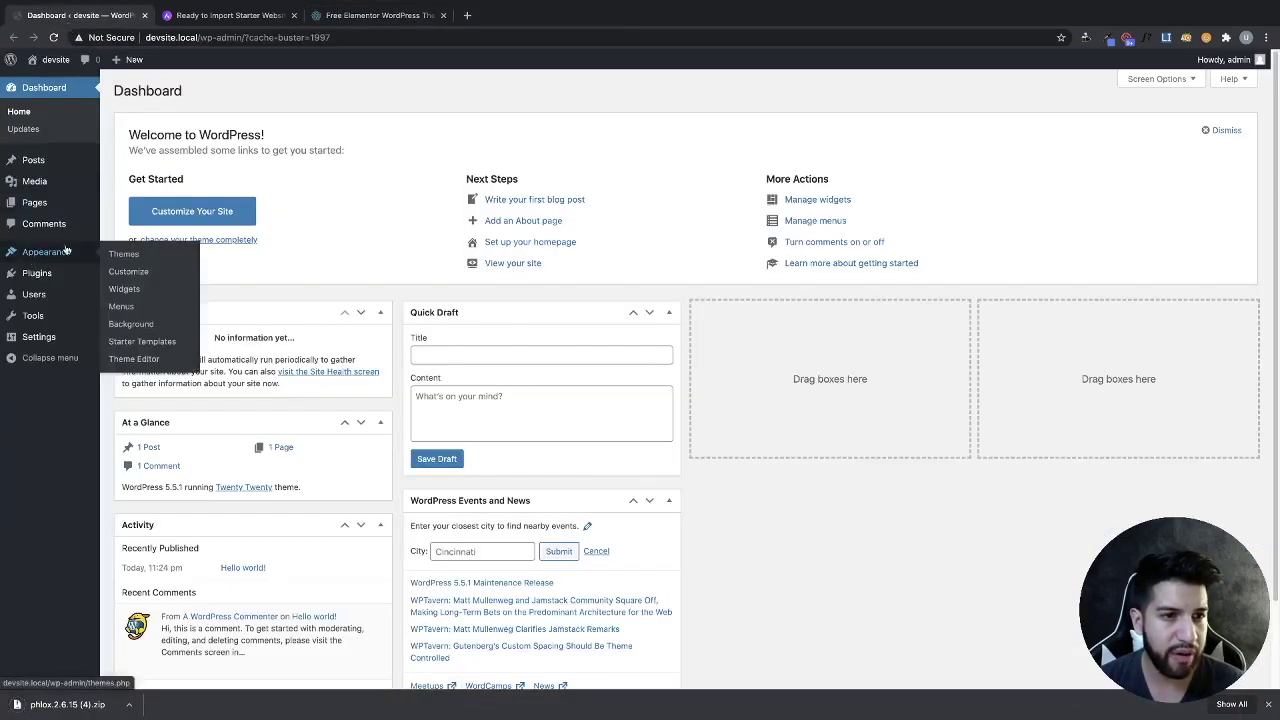
left_click(117, 254)
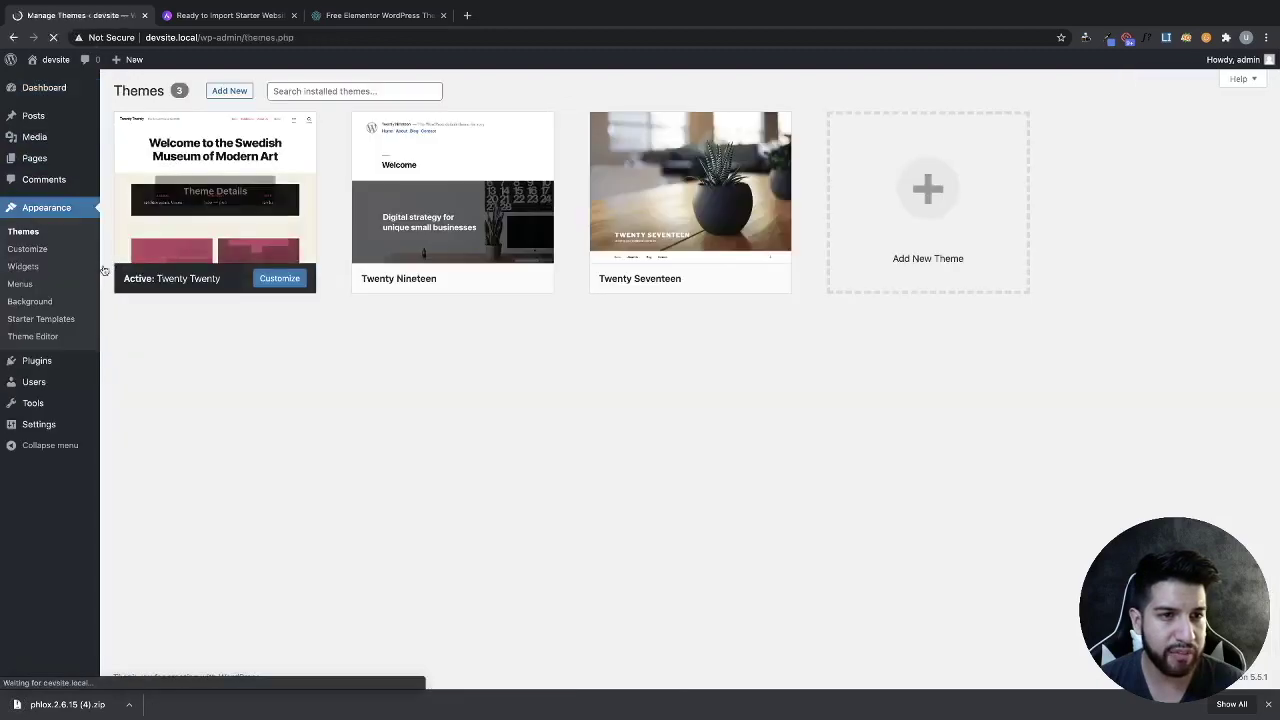
left_click(216, 93)
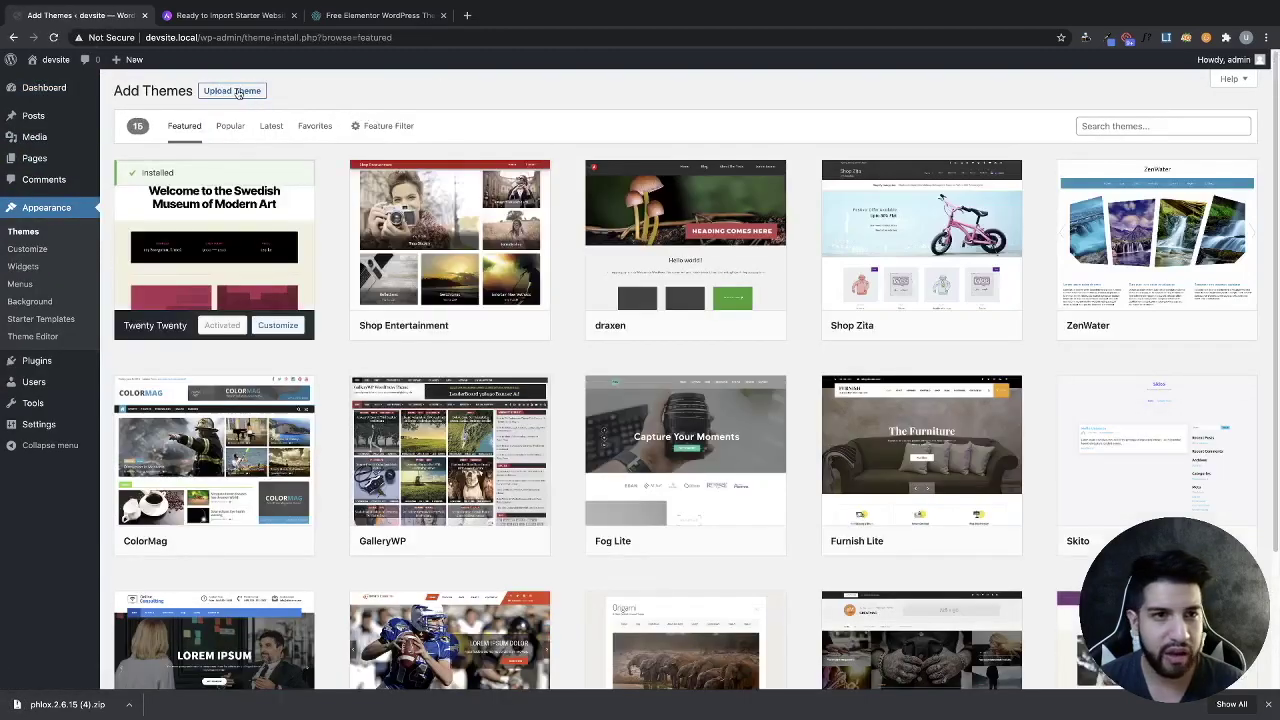
left_click(237, 92)
left_click(595, 205)
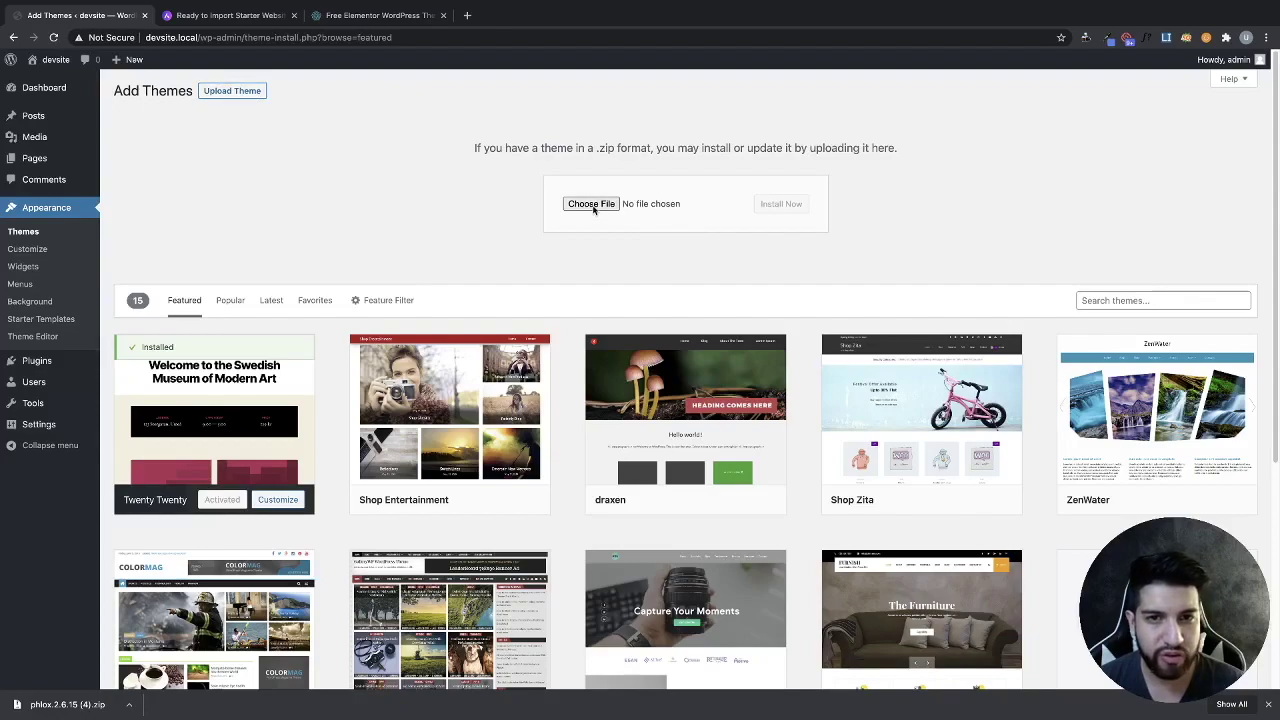
scroll(563, 225, "down", 5)
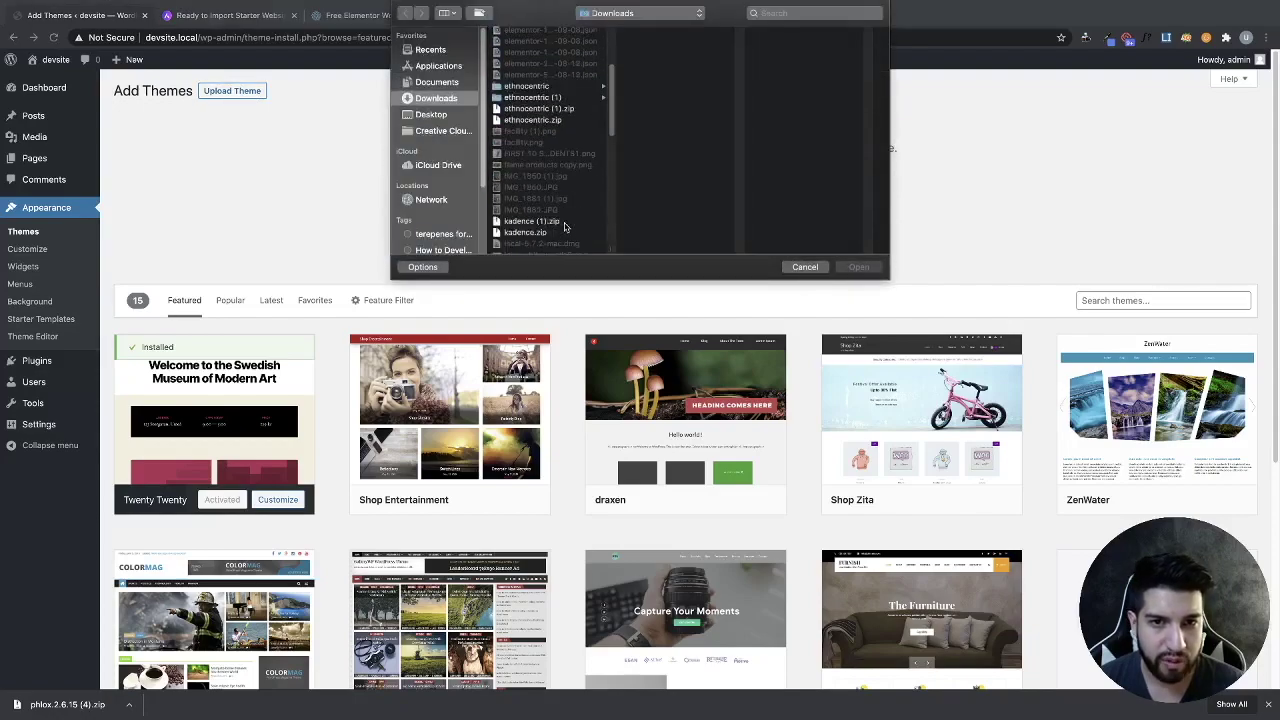
scroll(560, 200, "down", 5)
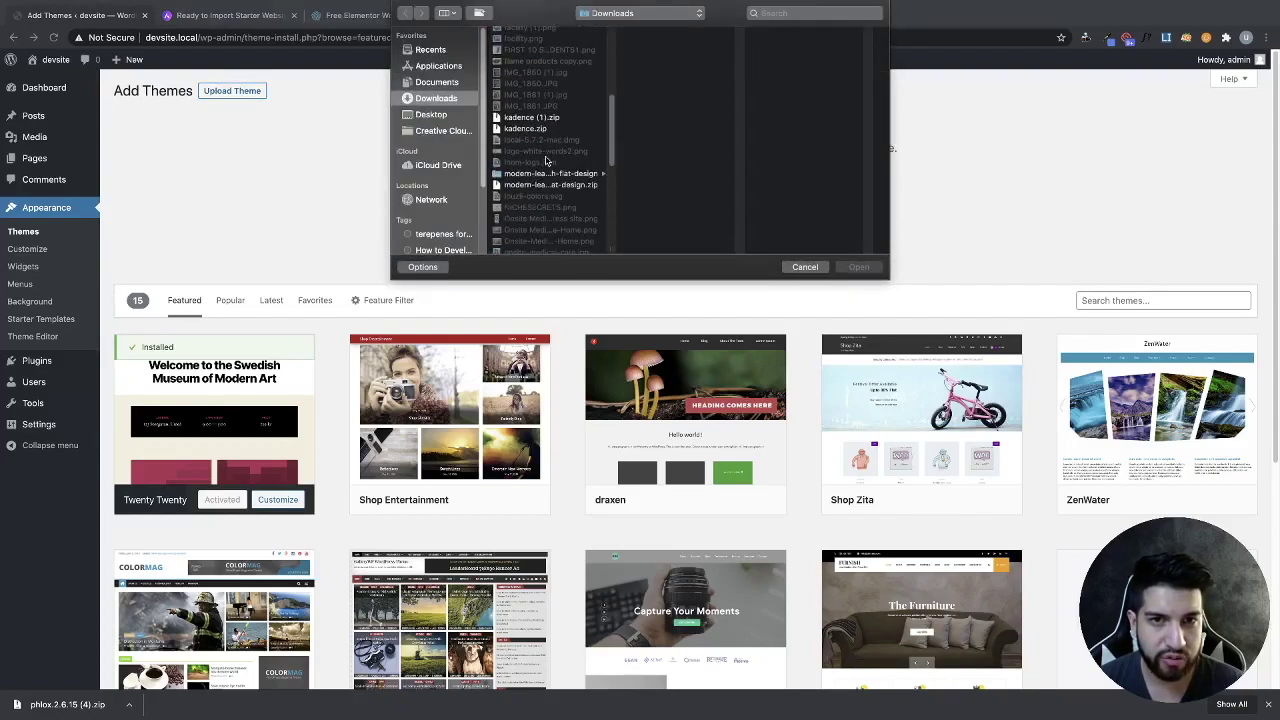
scroll(547, 163, "down", 5)
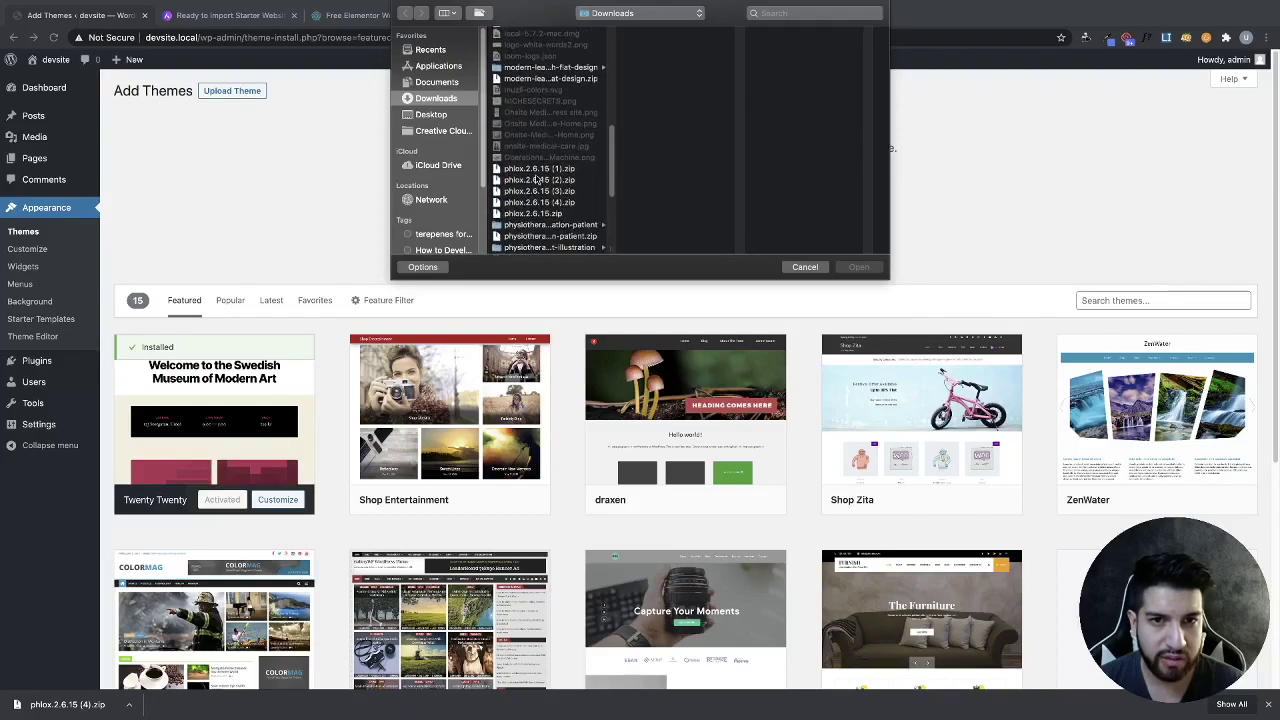
left_click(538, 169)
left_click(859, 266)
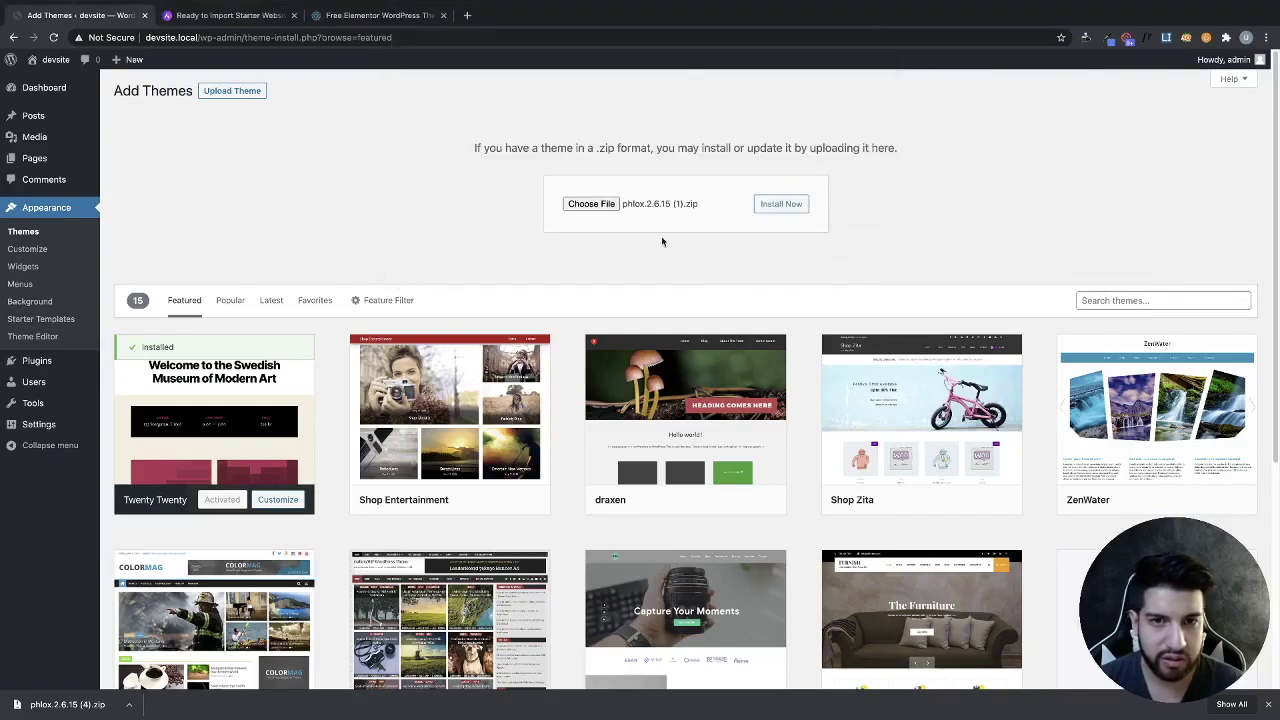
left_click(791, 204)
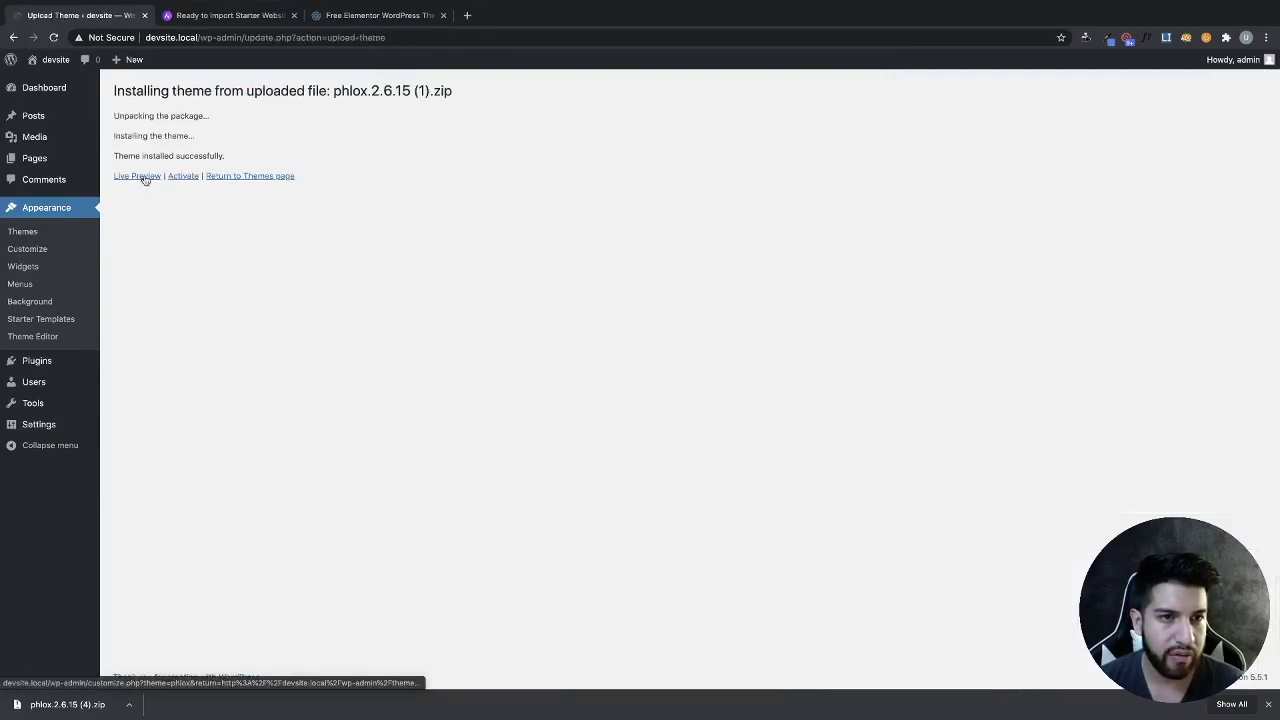
Step: Activate the Phlox theme, install the Phlox Core plugin, and open the Demo Importer
left_click(185, 178)
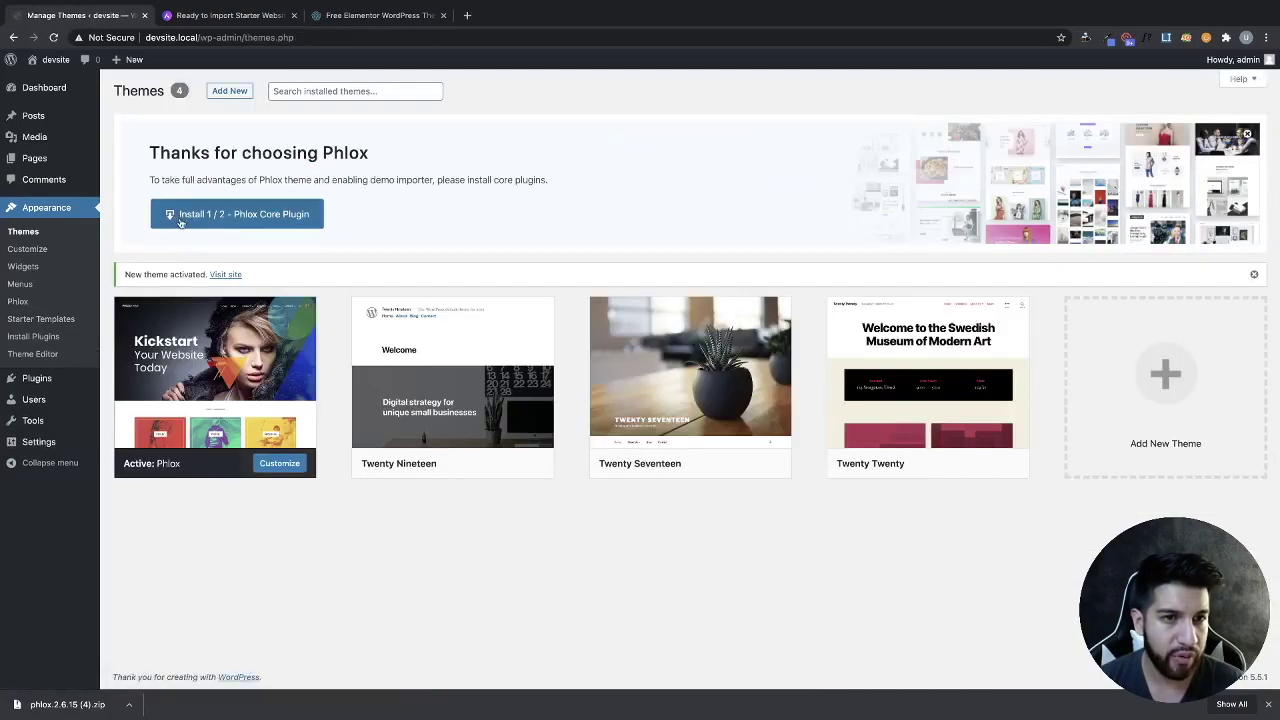
left_click(310, 225)
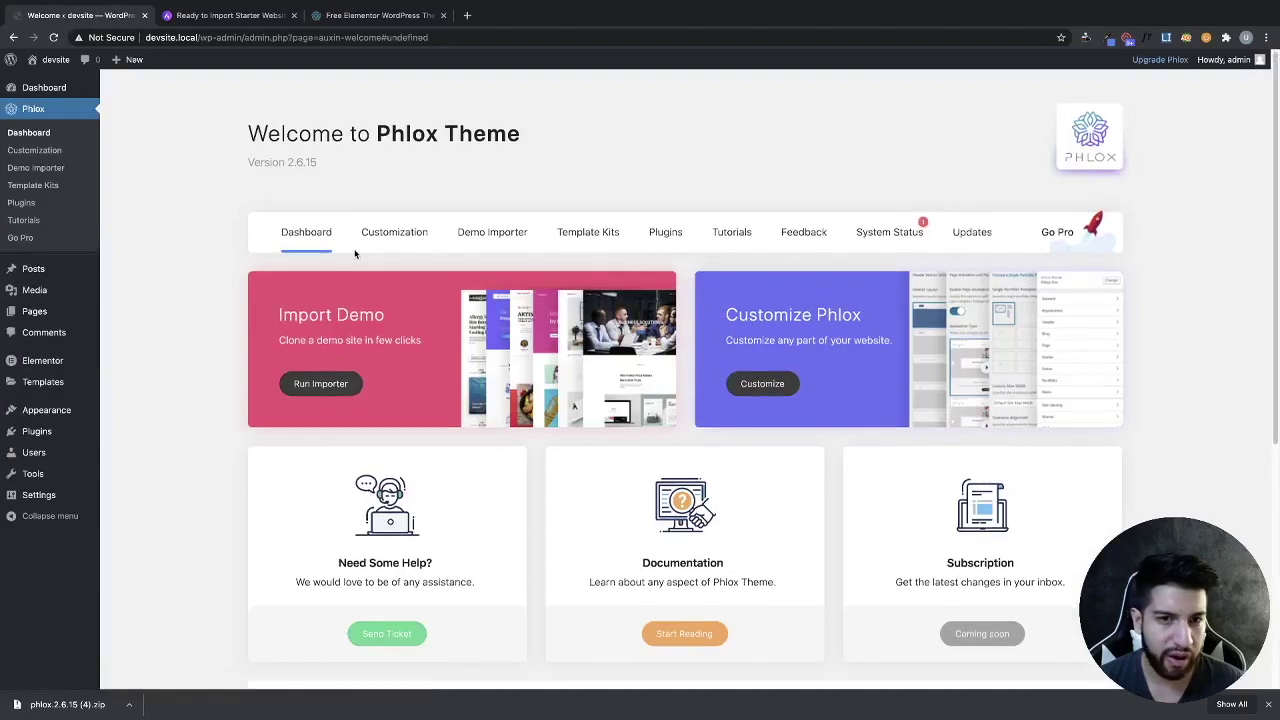
left_click(498, 238)
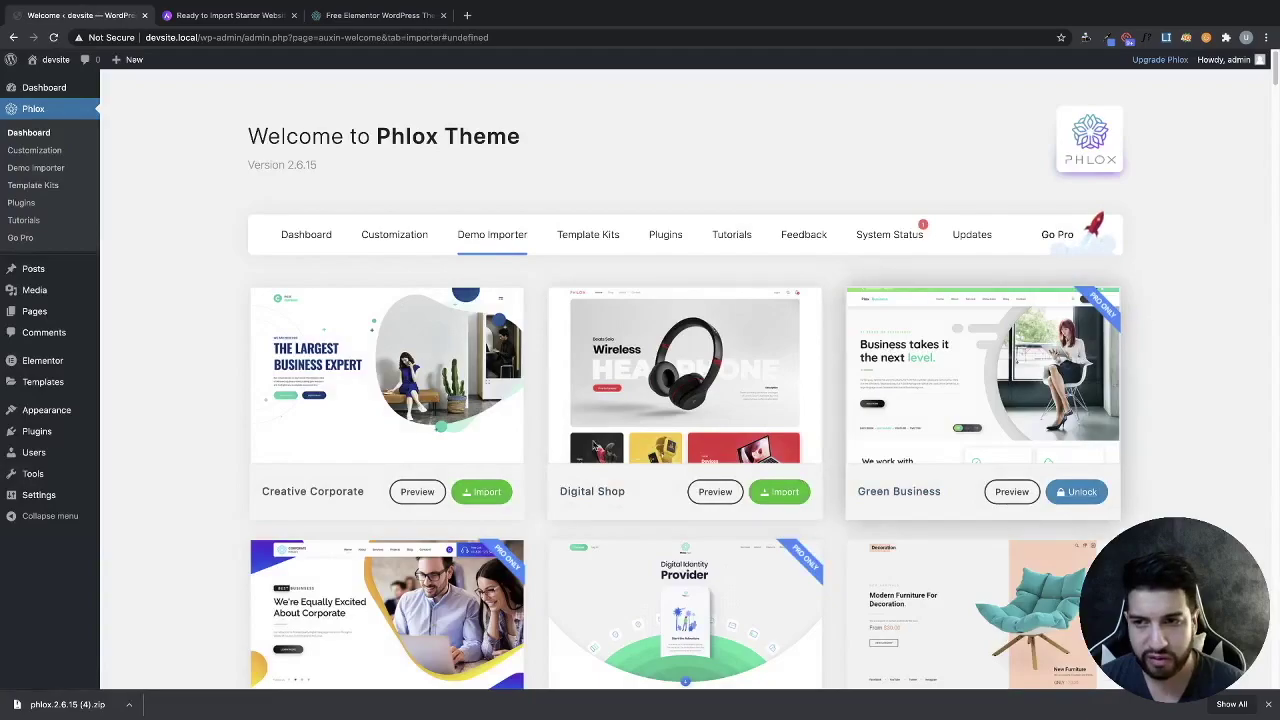
Step: Begin importing the Creative Corporate demo, continue past the clean-site warning, then cancel at Required Plugins
scroll(527, 479, "down", 3)
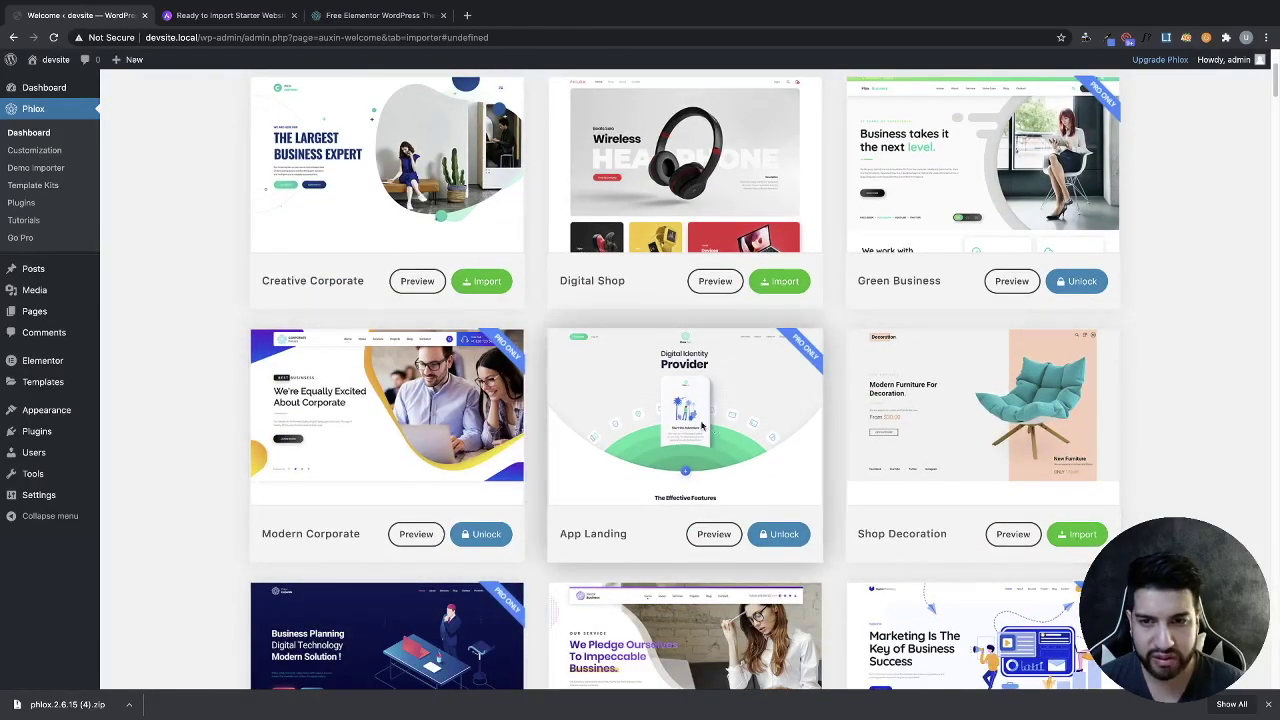
scroll(600, 460, "down", 8)
scroll(681, 438, "up", 10)
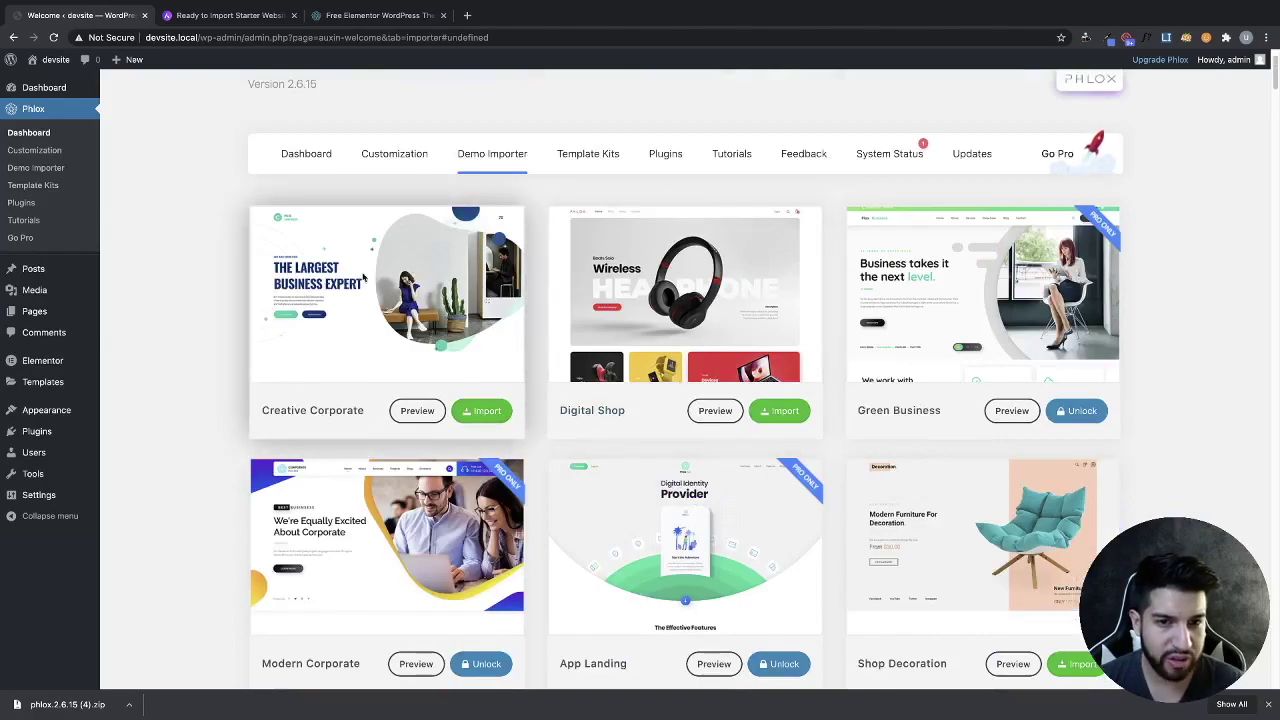
left_click(487, 411)
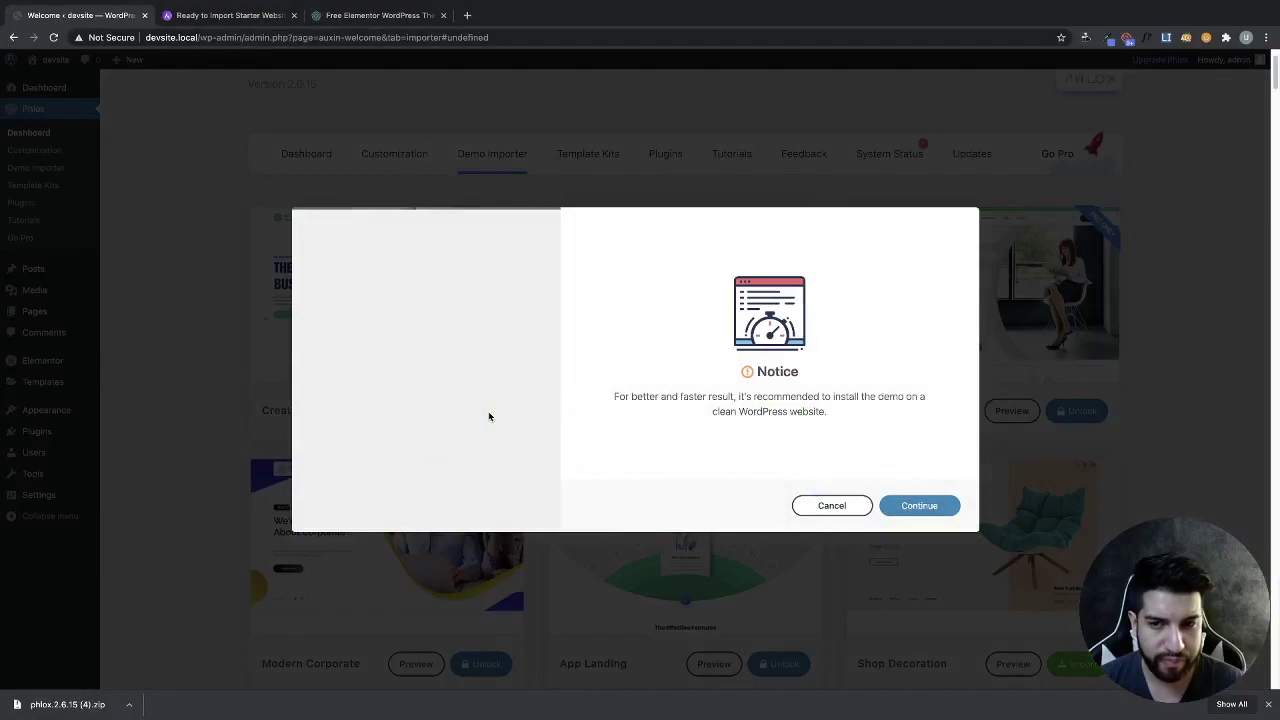
left_click(919, 505)
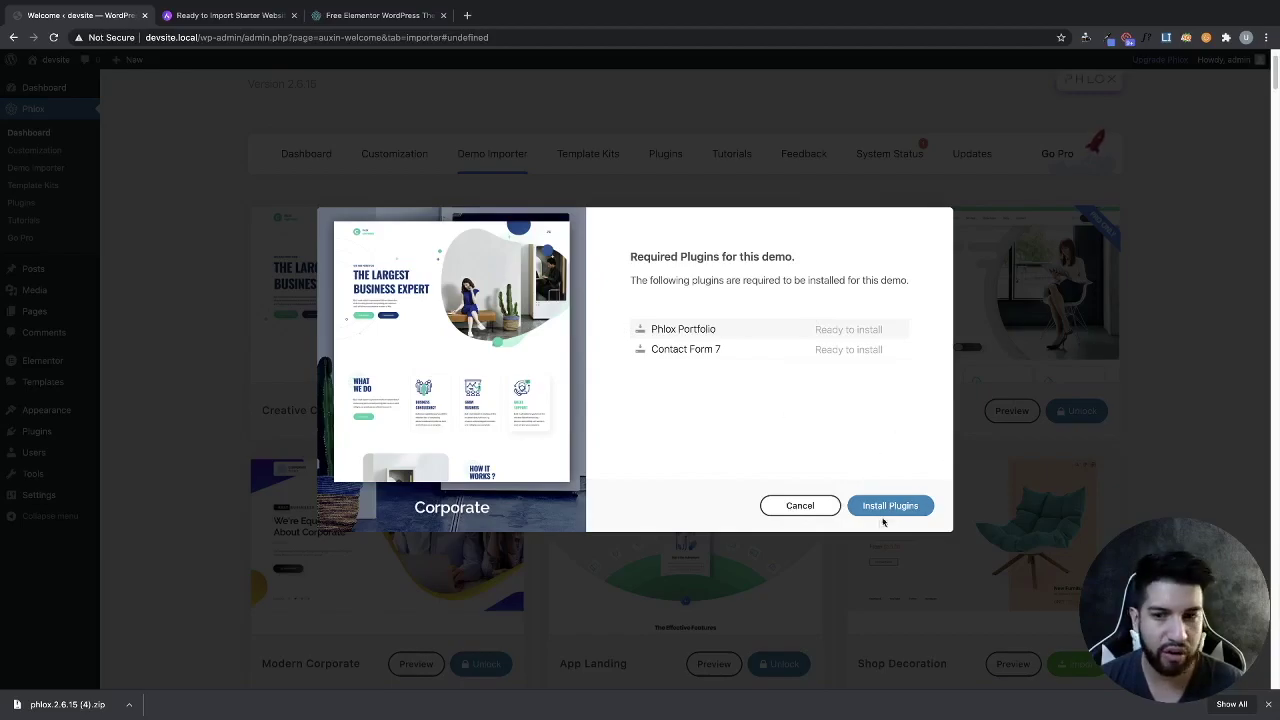
left_click(788, 505)
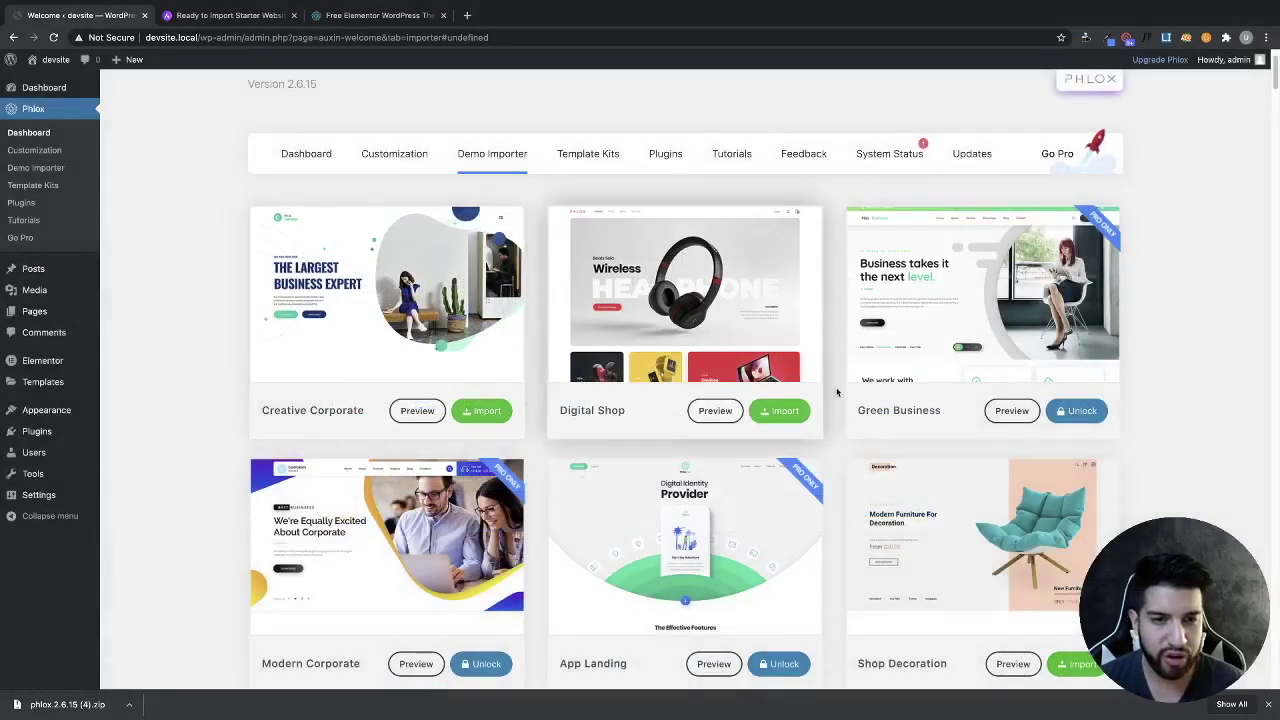
Step: Scroll through the Phlox demo gallery reviewing the free and Pro-only demos
scroll(840, 430, "down", 12)
scroll(849, 450, "down", 15)
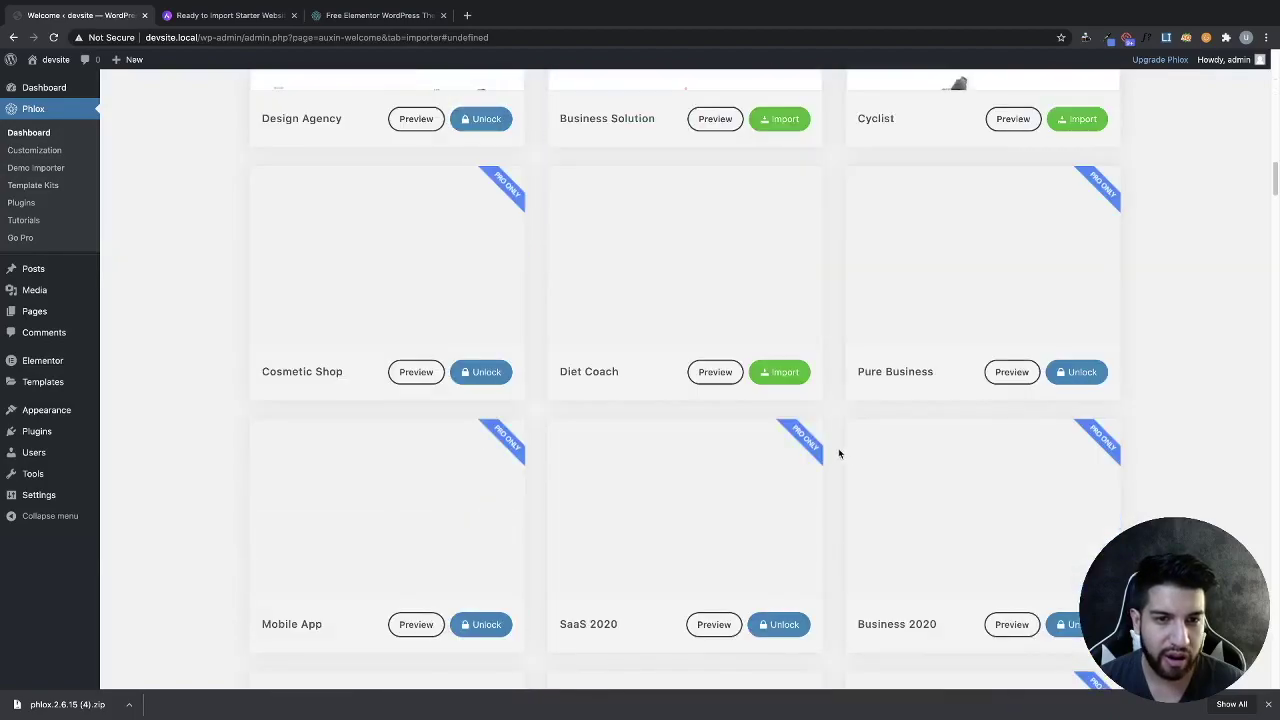
scroll(953, 510, "down", 18)
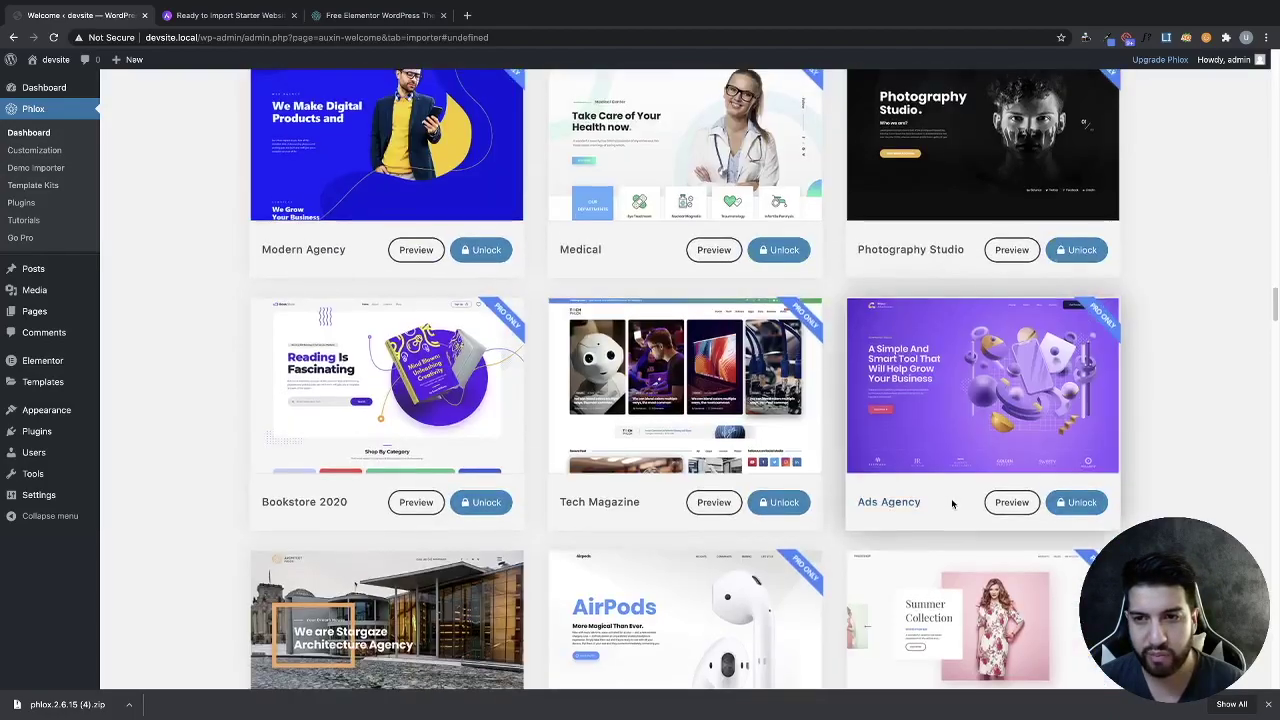
scroll(887, 478, "down", 4)
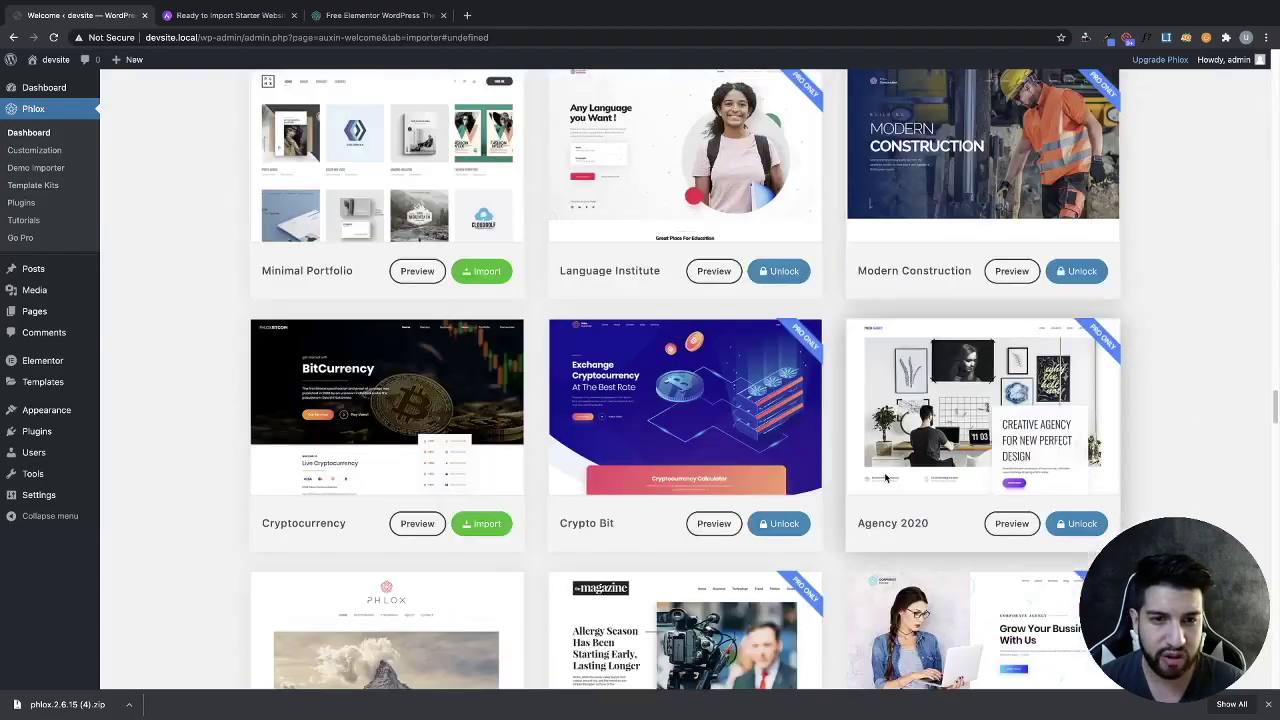
scroll(886, 478, "down", 4)
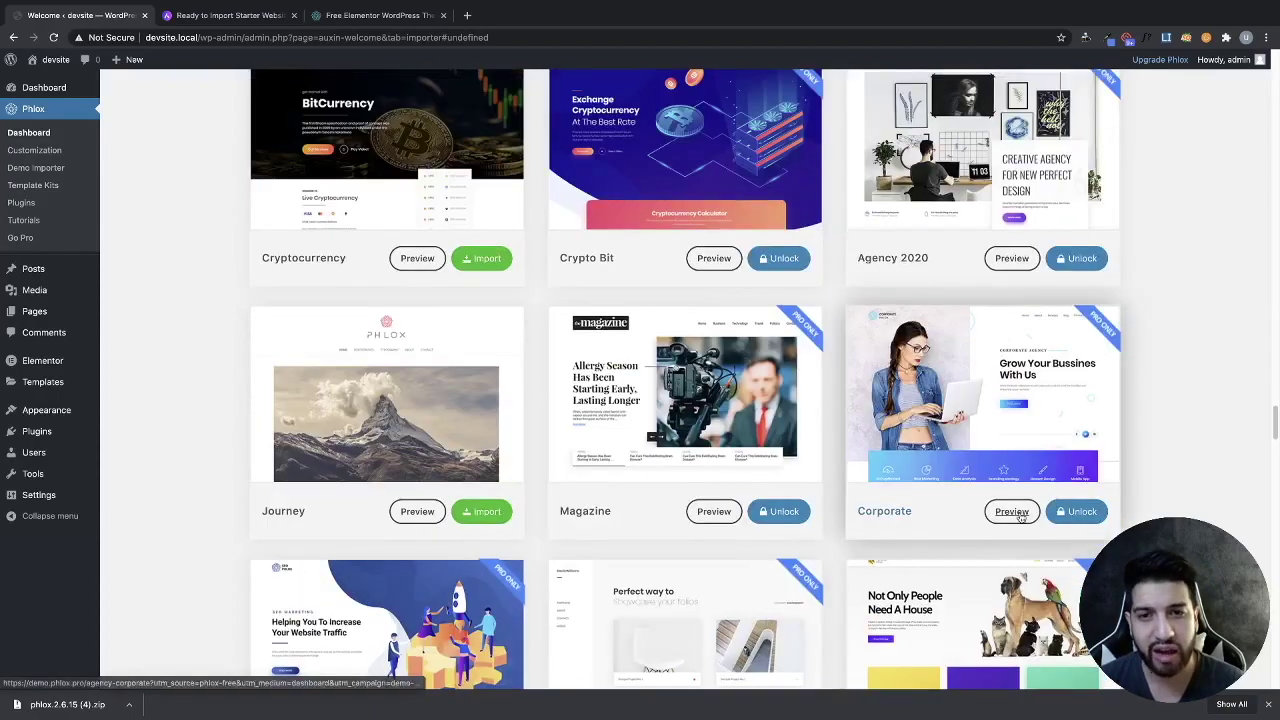
scroll(799, 478, "up", 2)
scroll(799, 478, "down", 15)
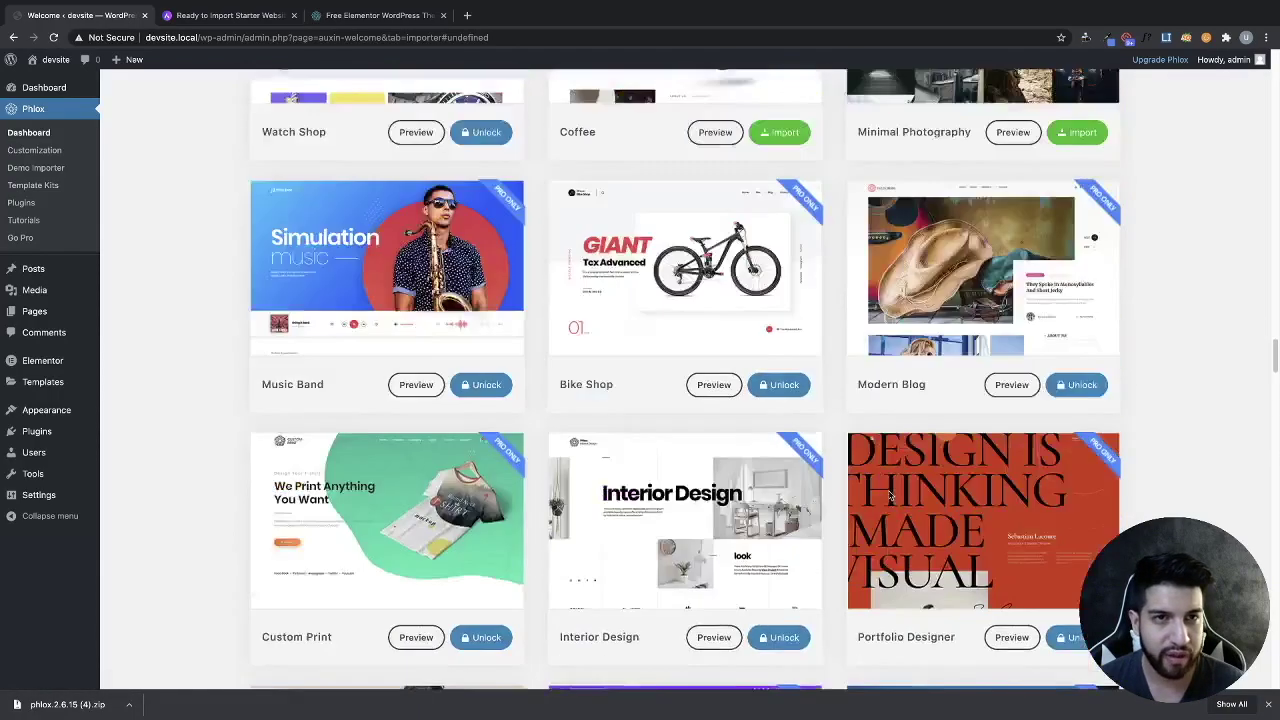
scroll(889, 495, "up", 15)
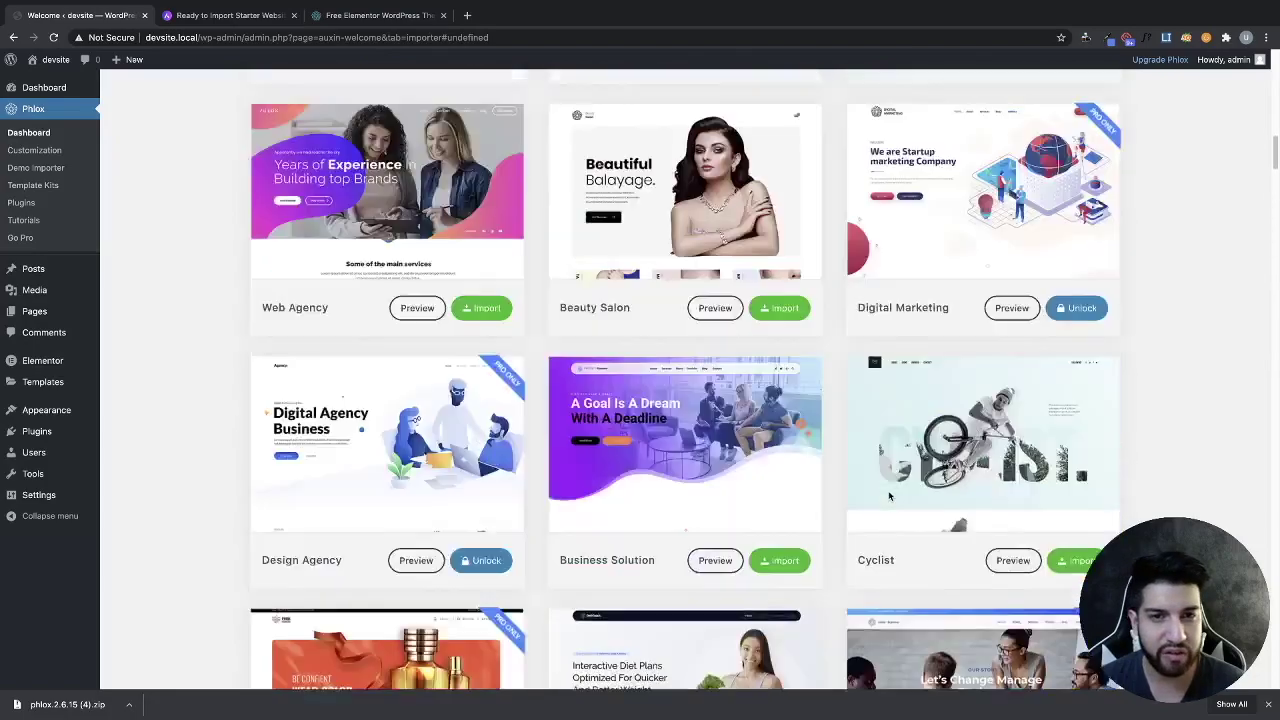
scroll(888, 495, "up", 7)
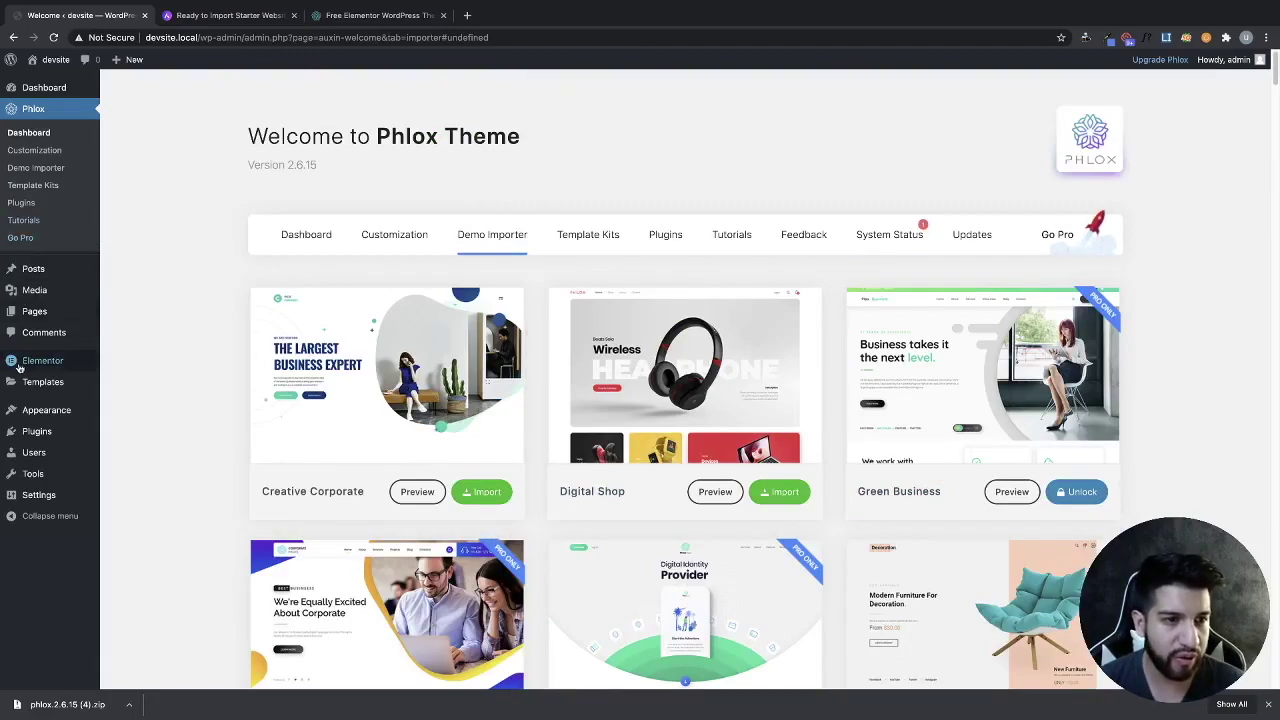
Step: Search Add New plugins for 'envato', then install and activate Envato Elements
left_click(38, 431)
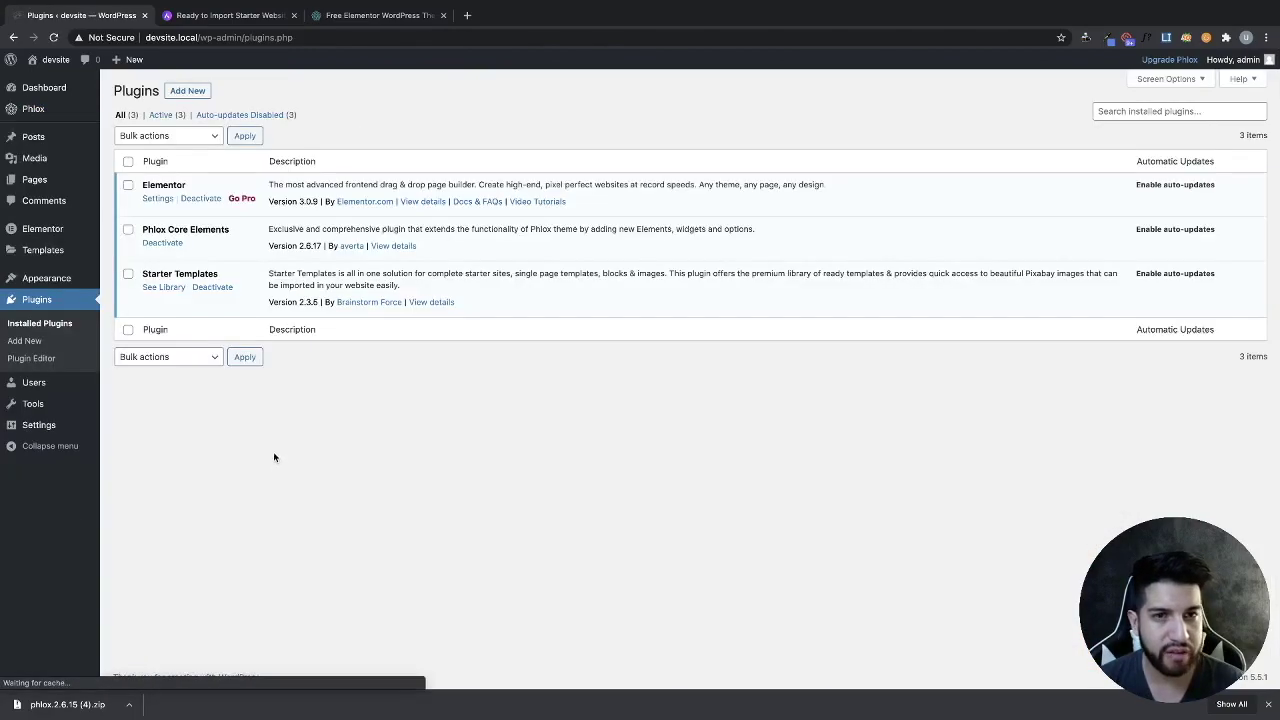
left_click(187, 91)
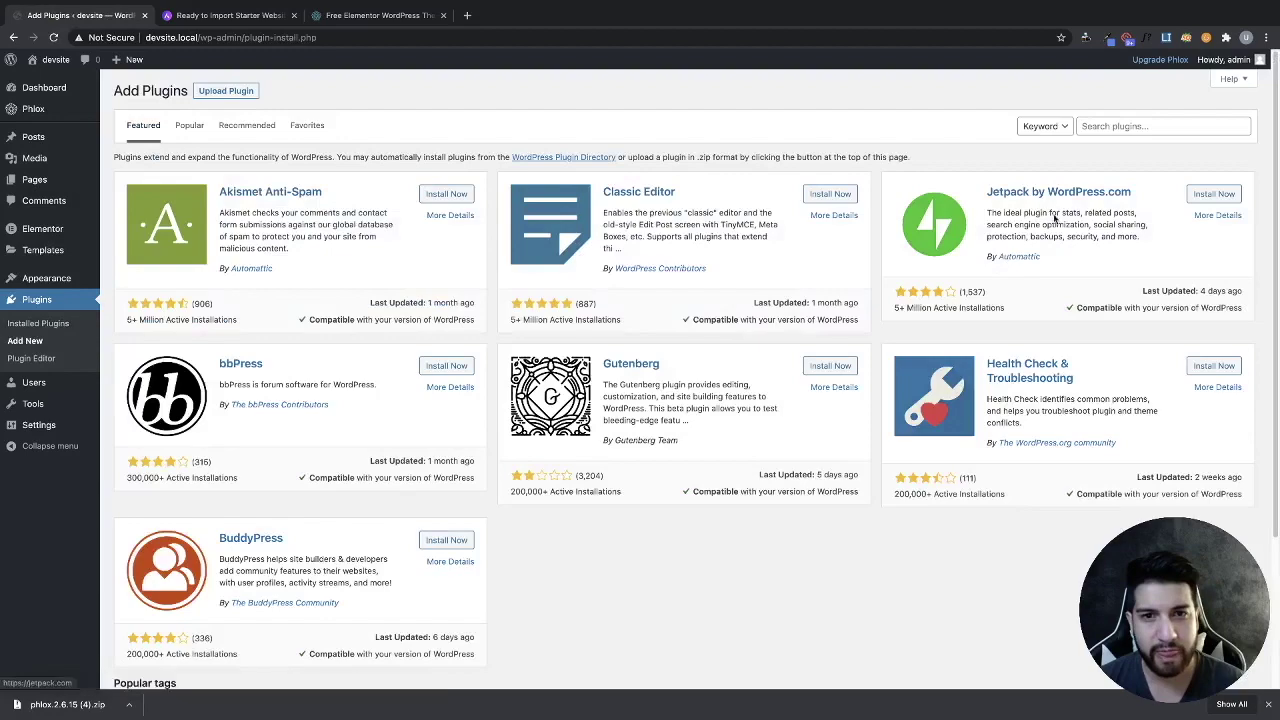
left_click(1126, 125)
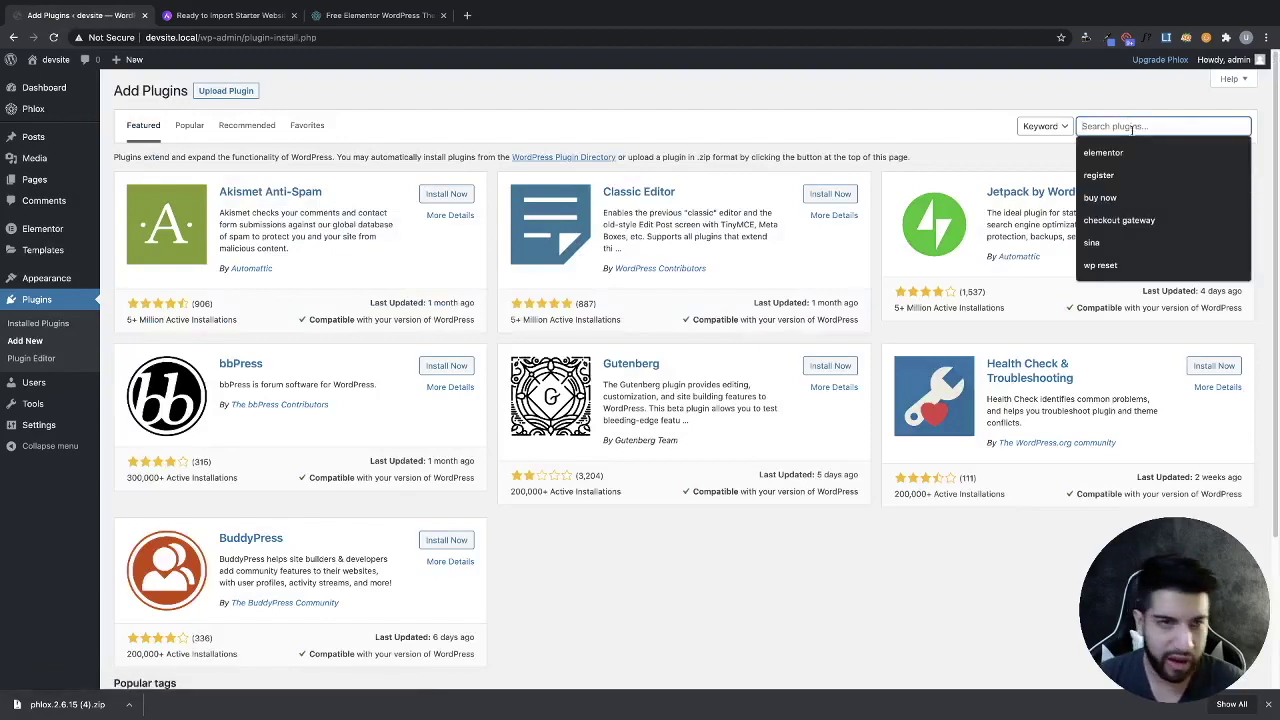
type("env")
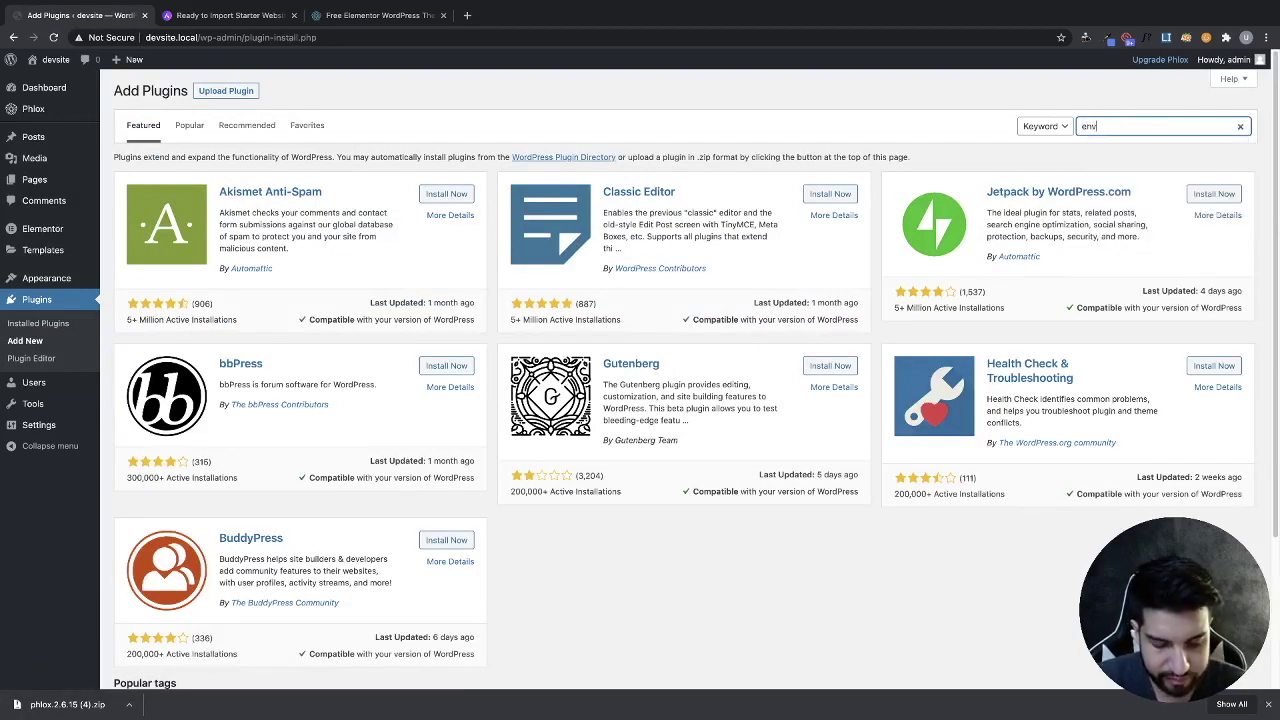
type("ato")
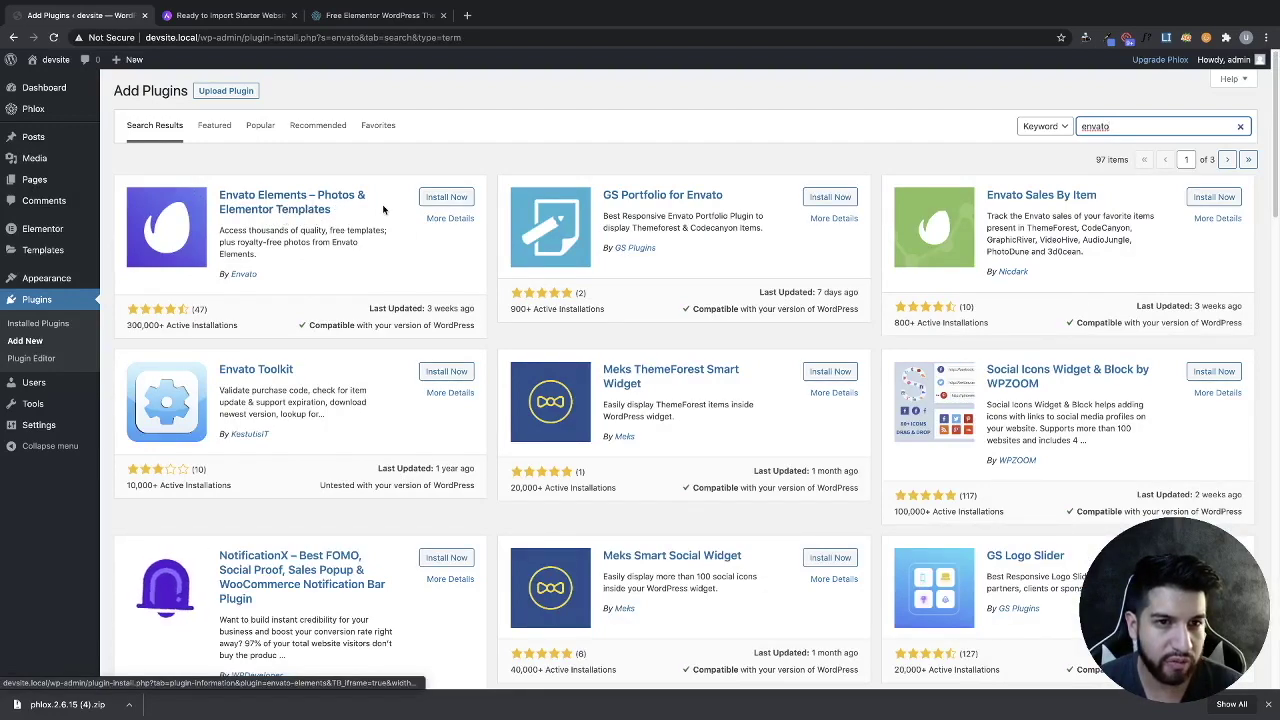
left_click(446, 201)
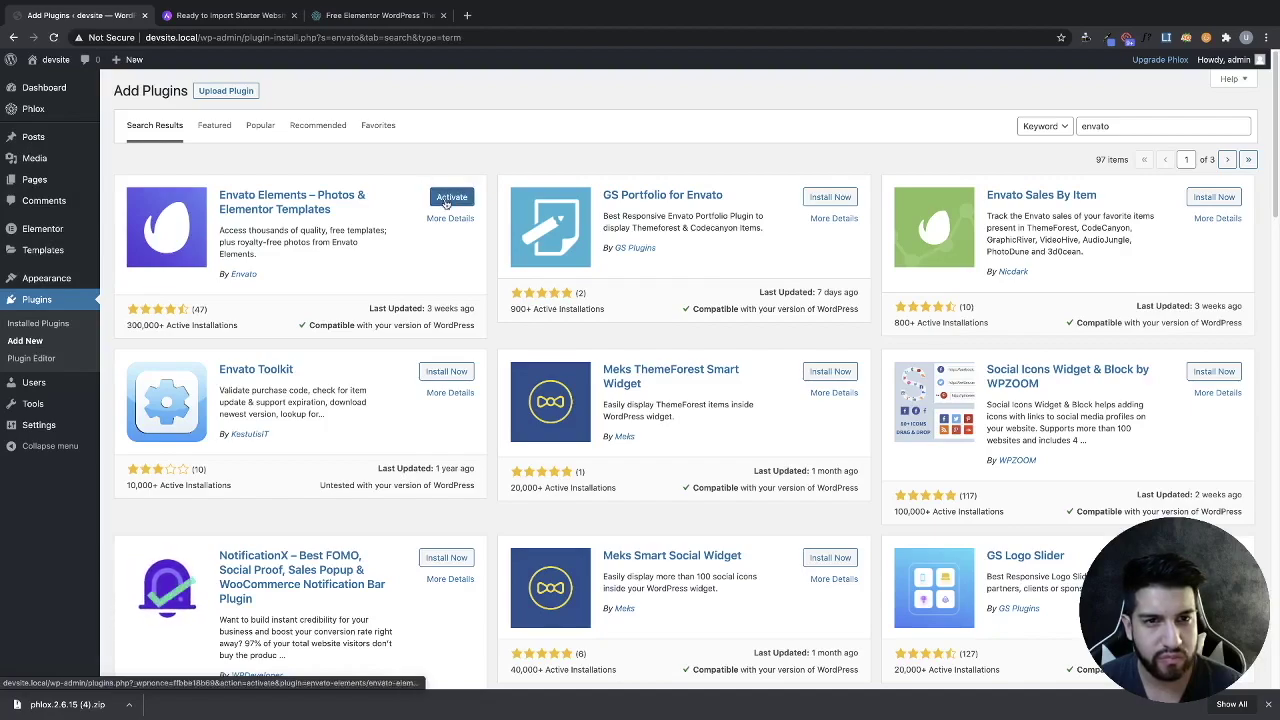
left_click(447, 199)
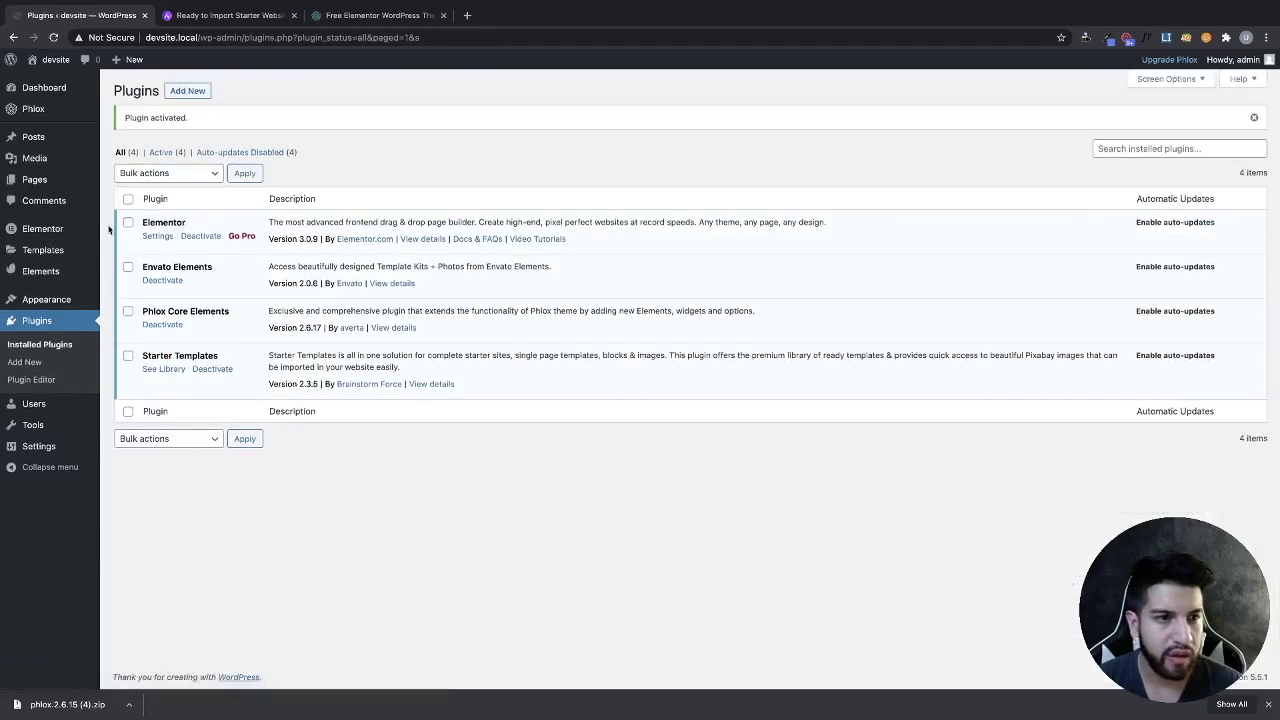
Step: Install the Mediterranean Restaurant kit from Envato Elements Free Kits and view its Home templates
mouse_move(58, 273)
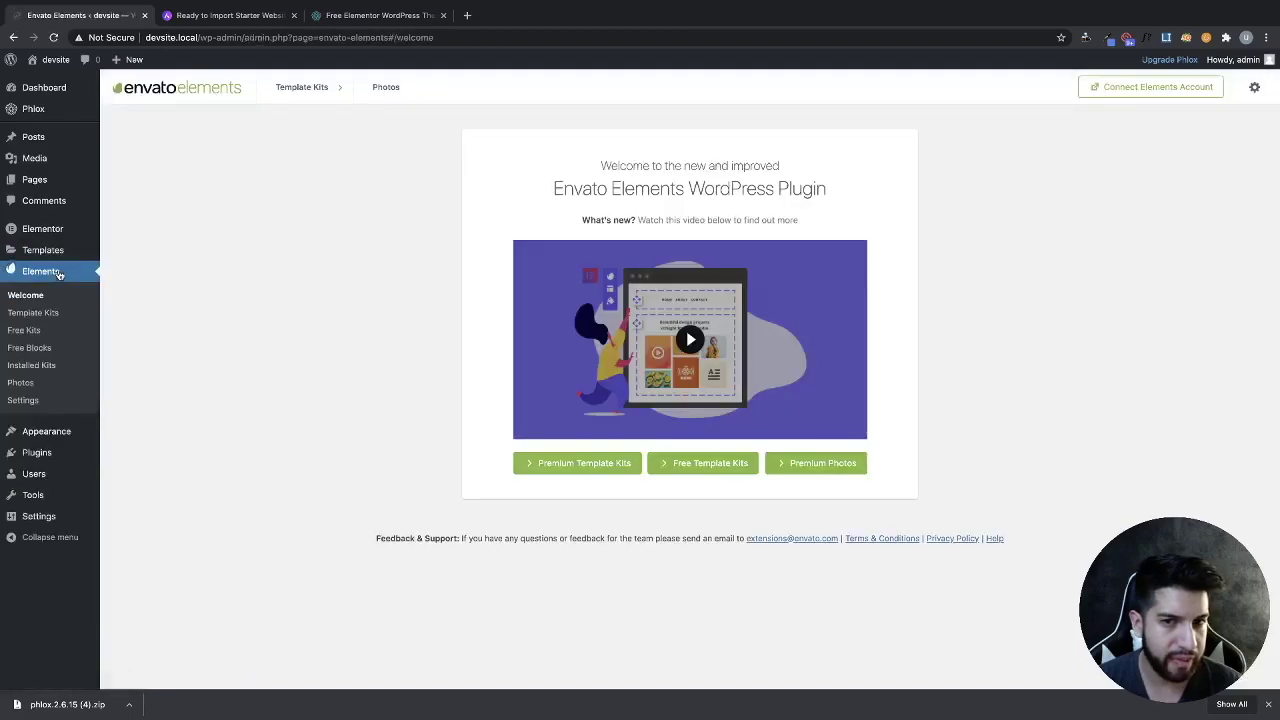
left_click(719, 466)
scroll(721, 465, "down", 10)
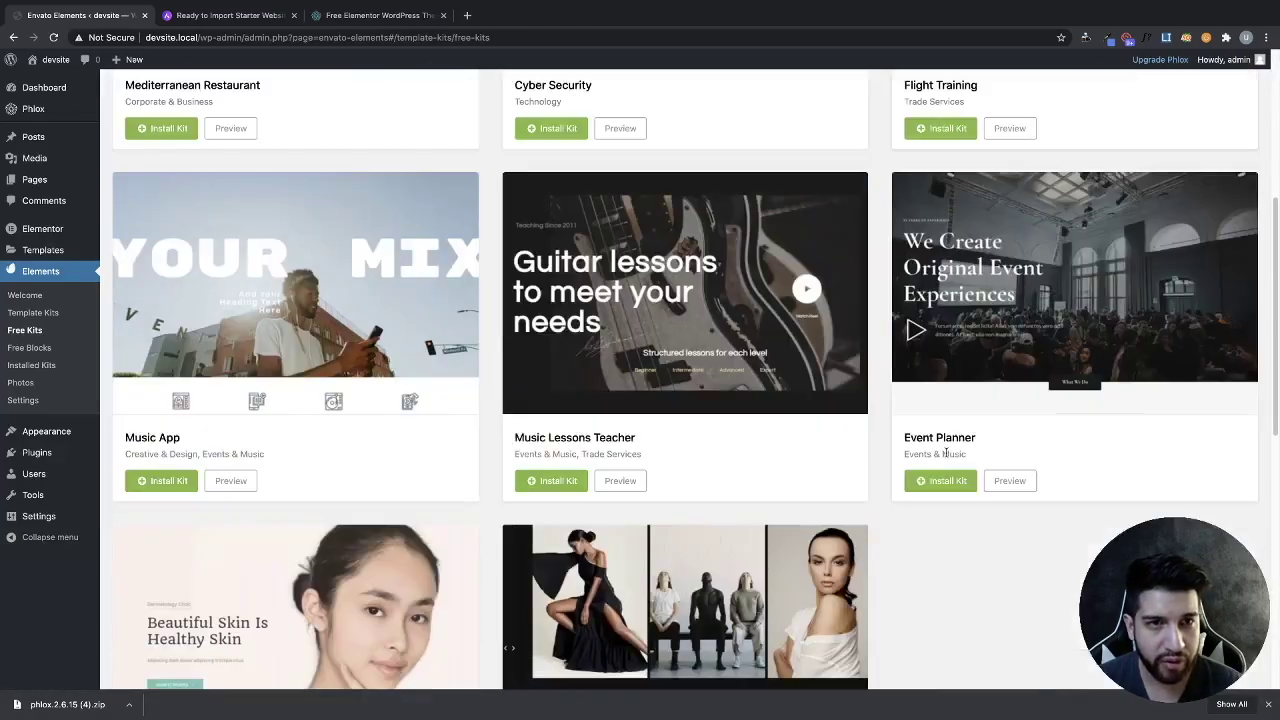
scroll(940, 478, "up", 10)
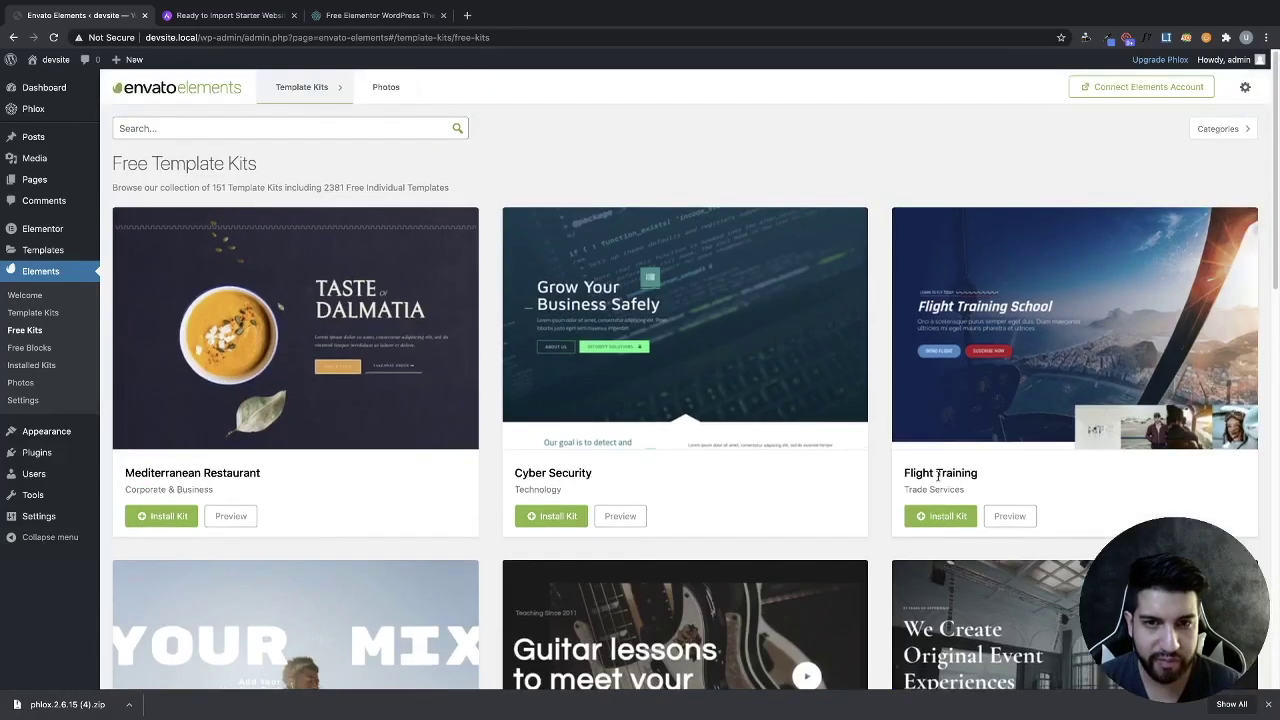
left_click(140, 516)
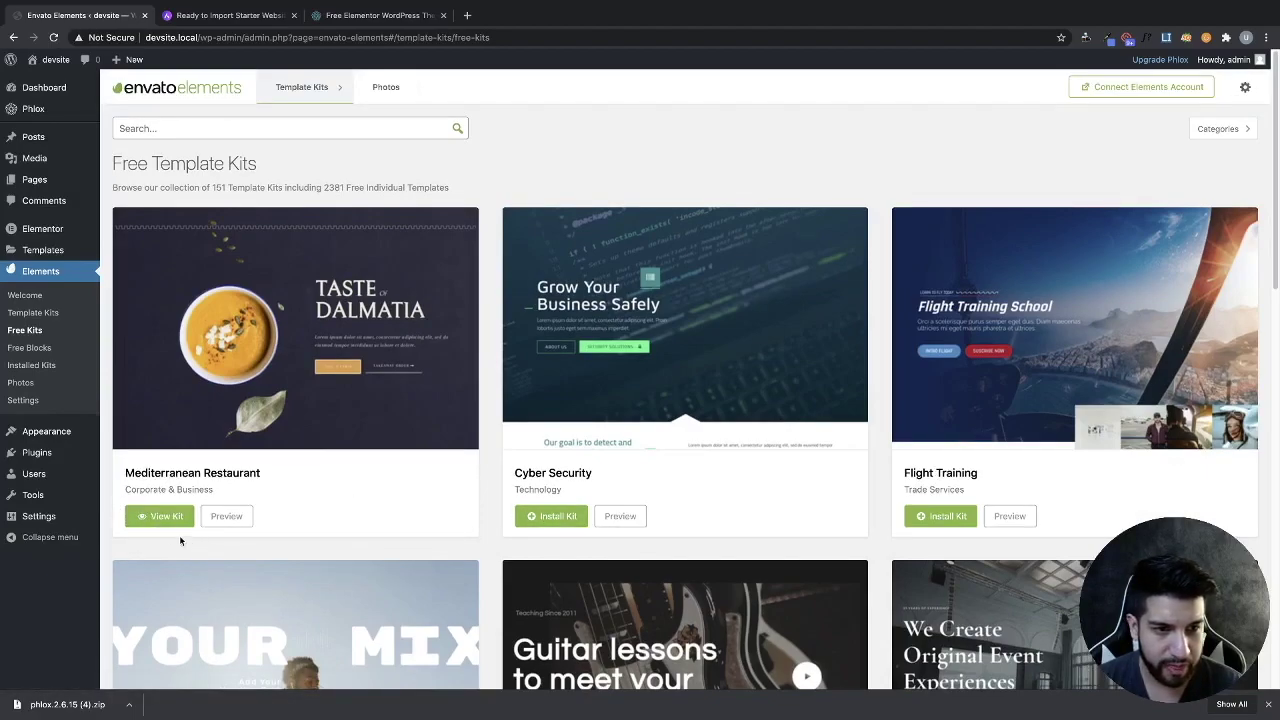
left_click(160, 527)
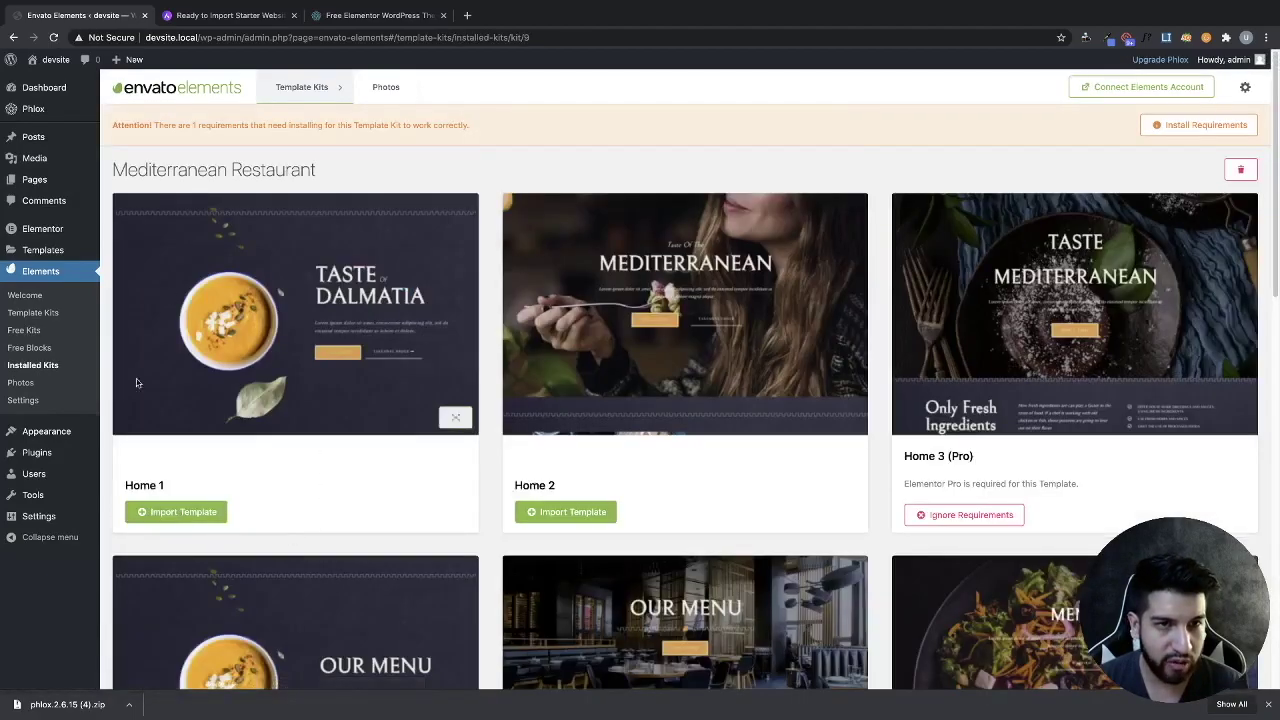
scroll(665, 449, "down", 4)
scroll(665, 449, "up", 4)
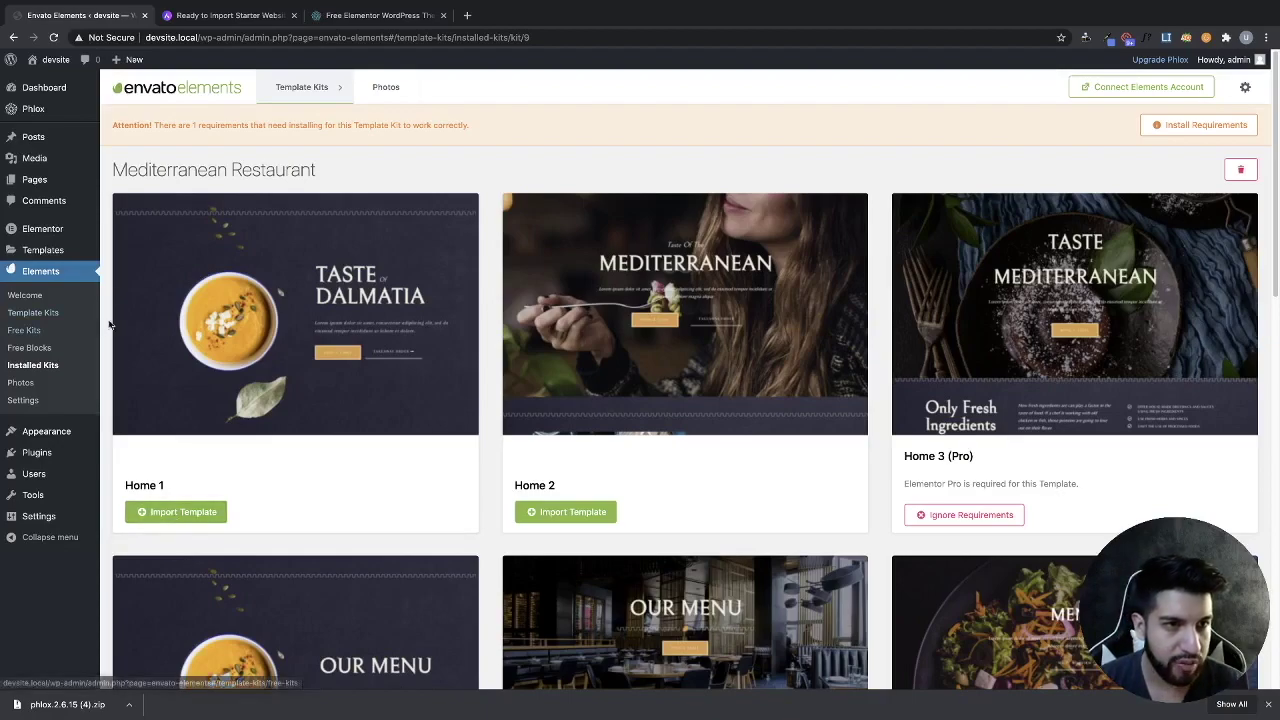
Step: Add a new page titled 'Home', publish it, and open it in Elementor
left_click(40, 182)
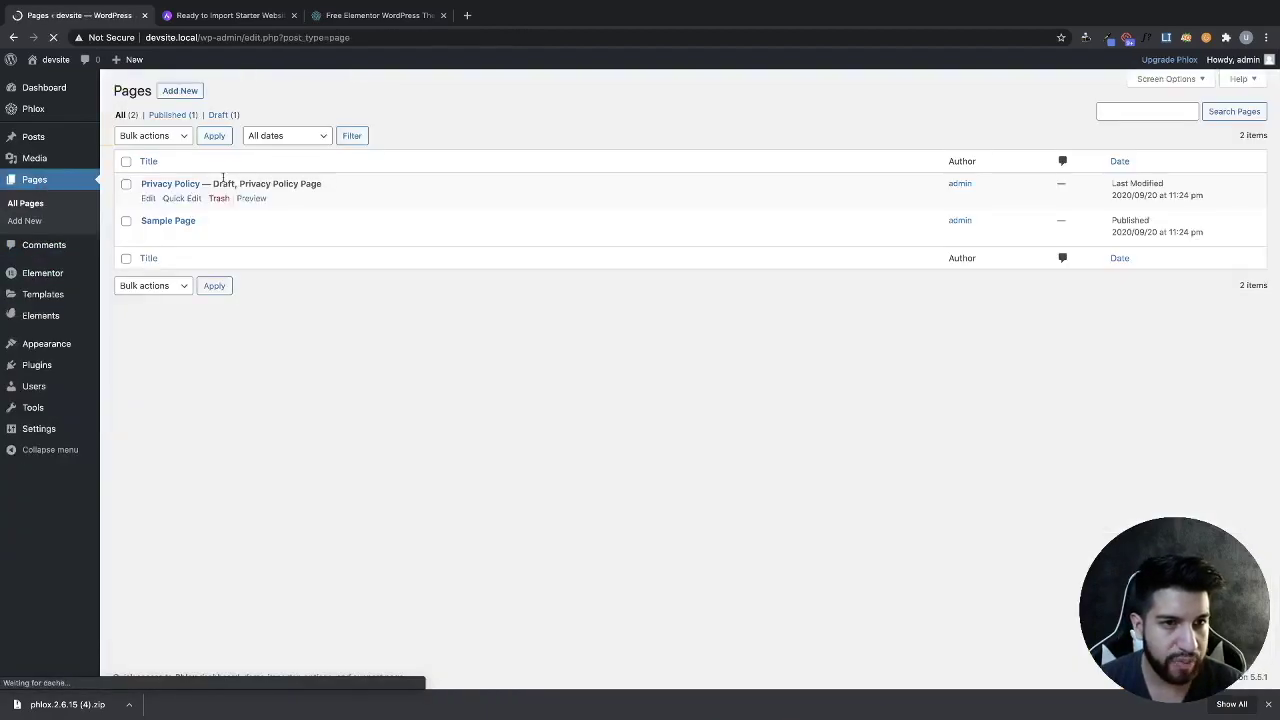
left_click(180, 91)
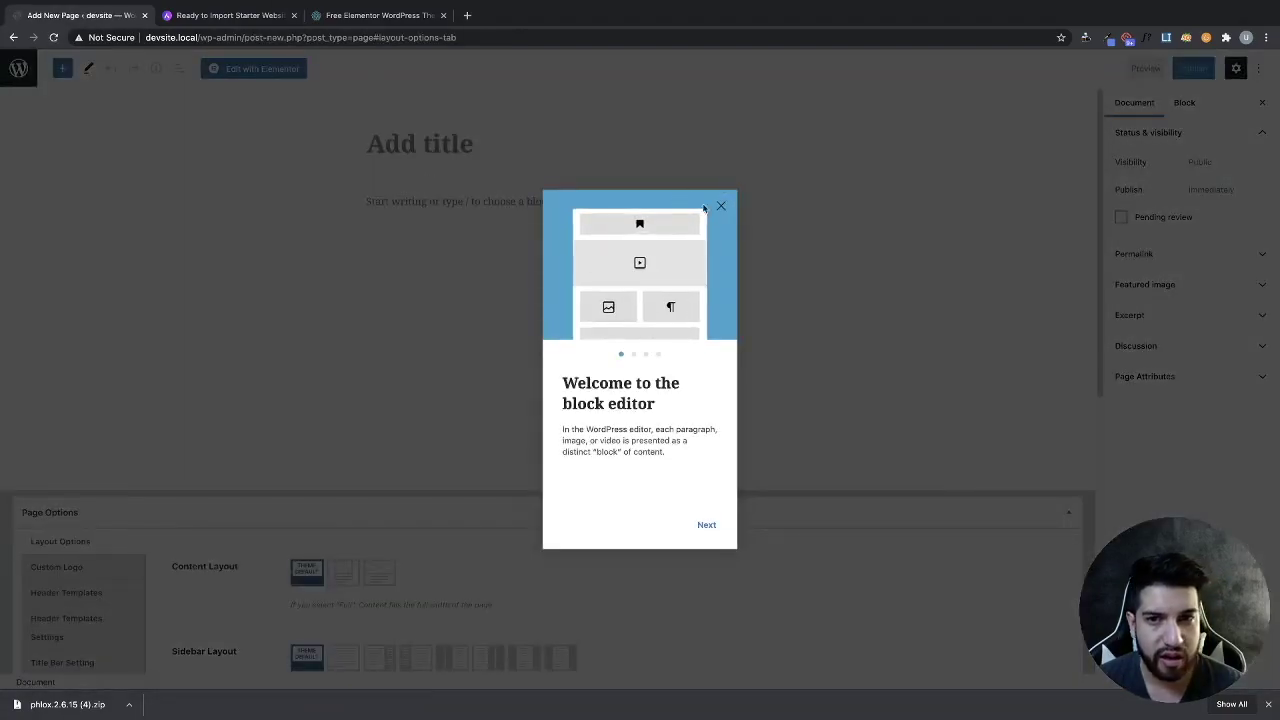
left_click(444, 198)
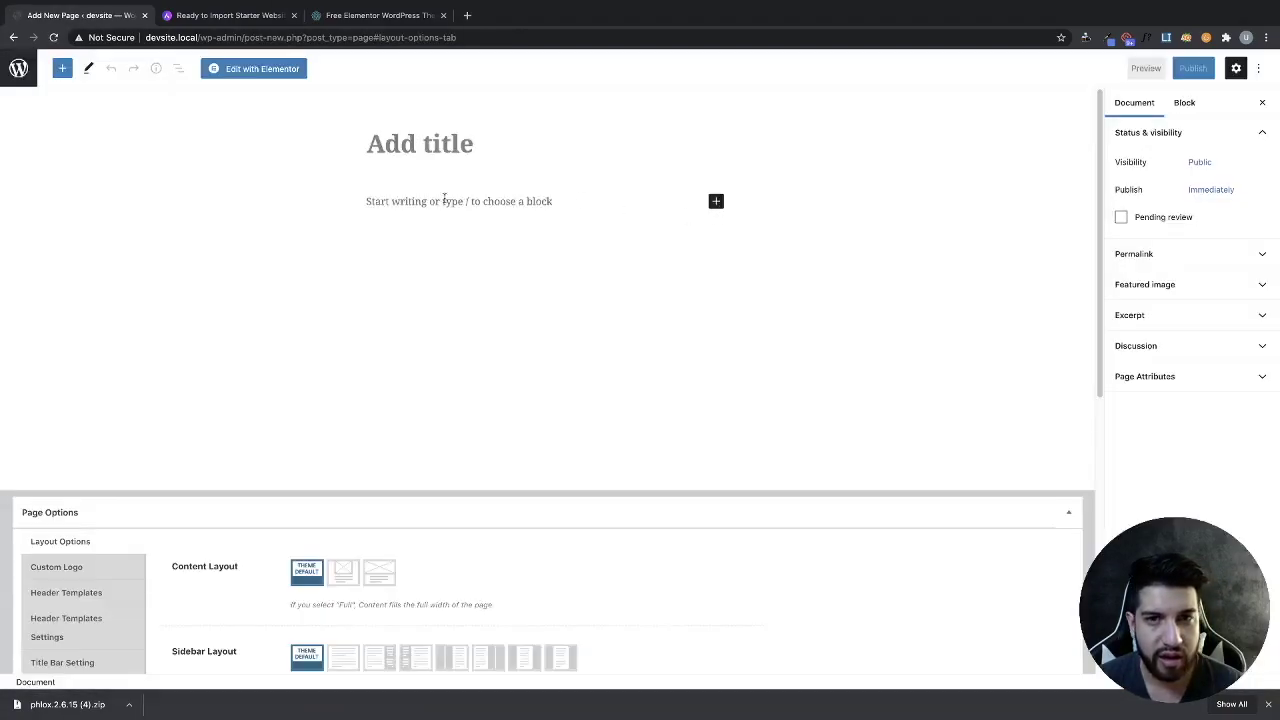
type("Home")
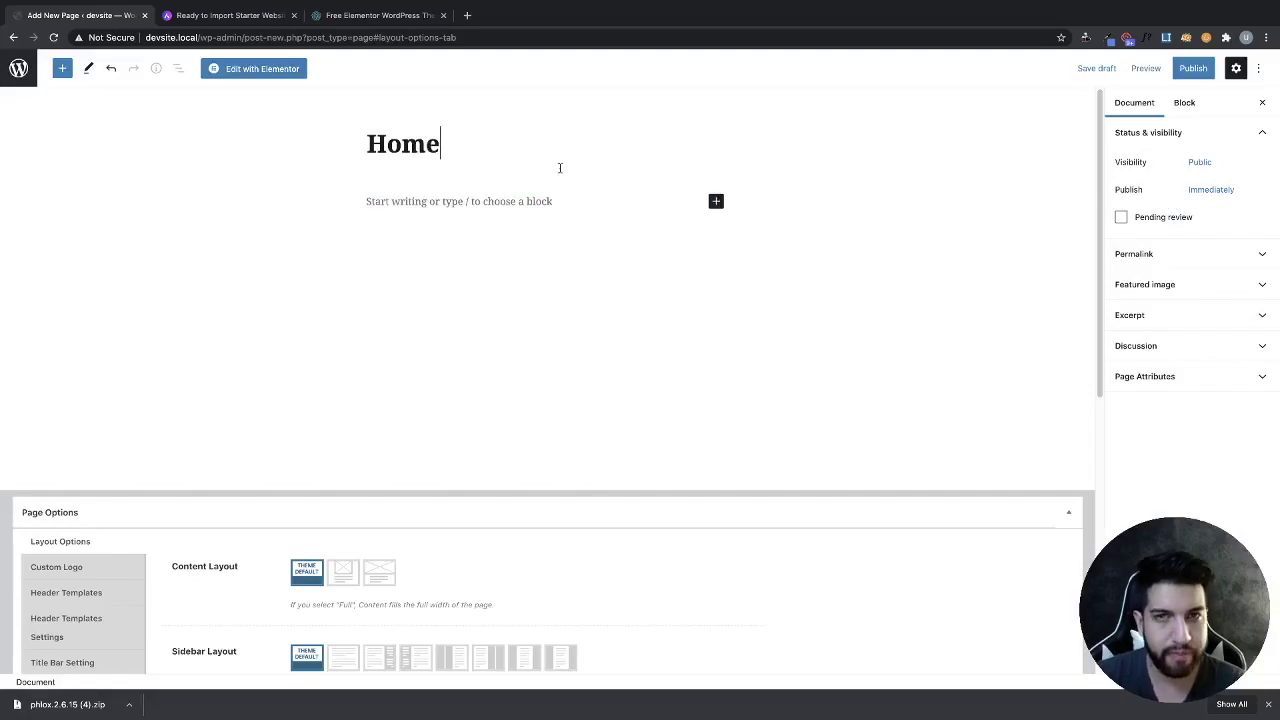
left_click(1190, 68)
left_click(1172, 68)
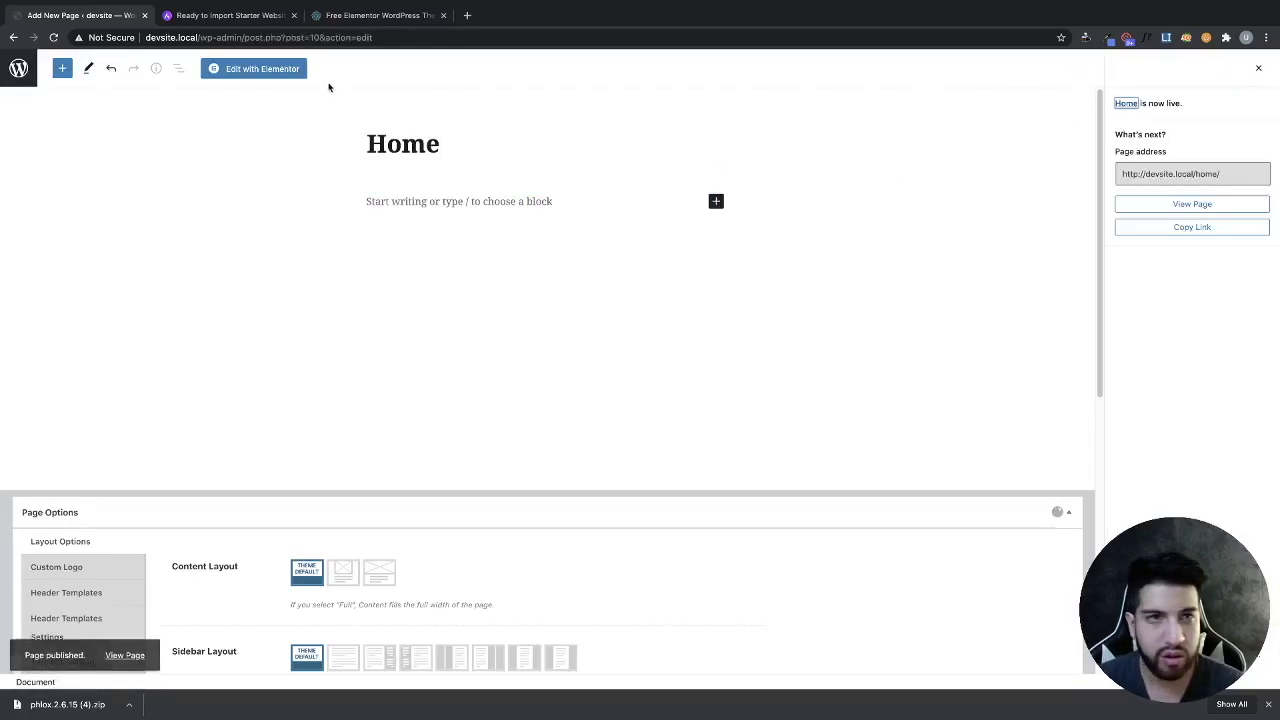
left_click(280, 72)
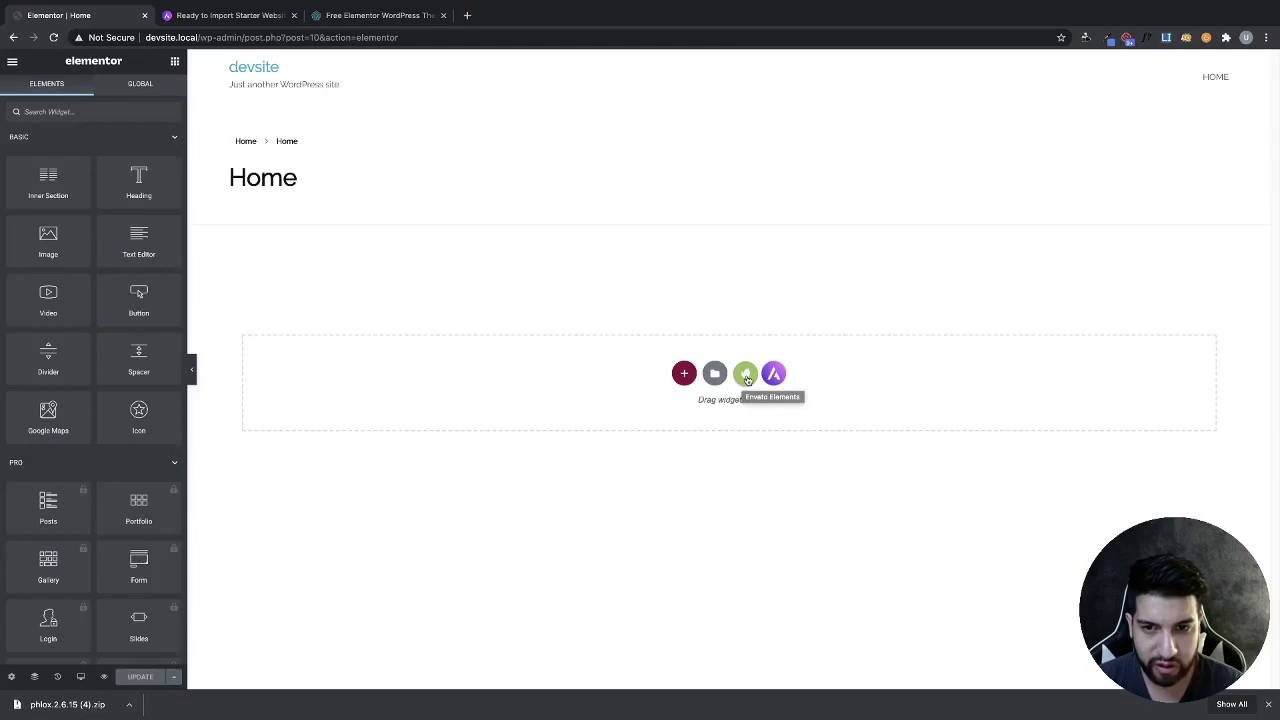
Step: In the Envato Elements library, find the Sushi Restaurant kit on Free Kits page 2
left_click(746, 376)
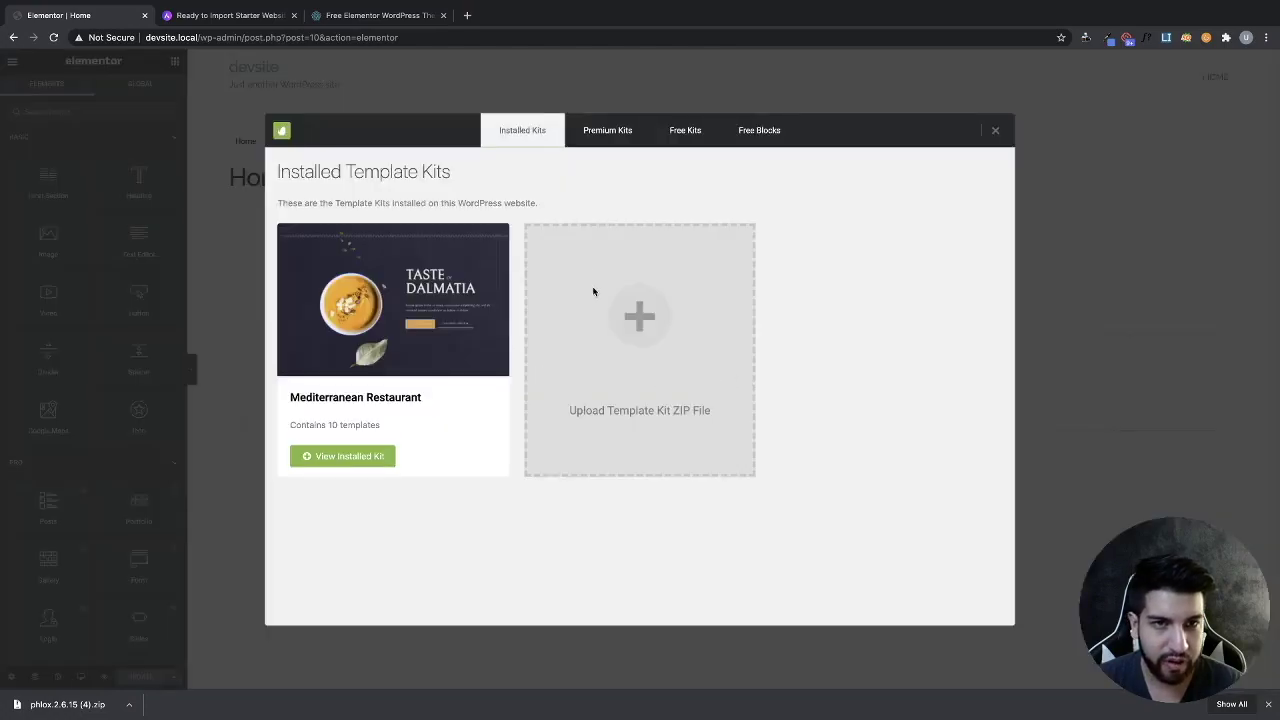
left_click(690, 134)
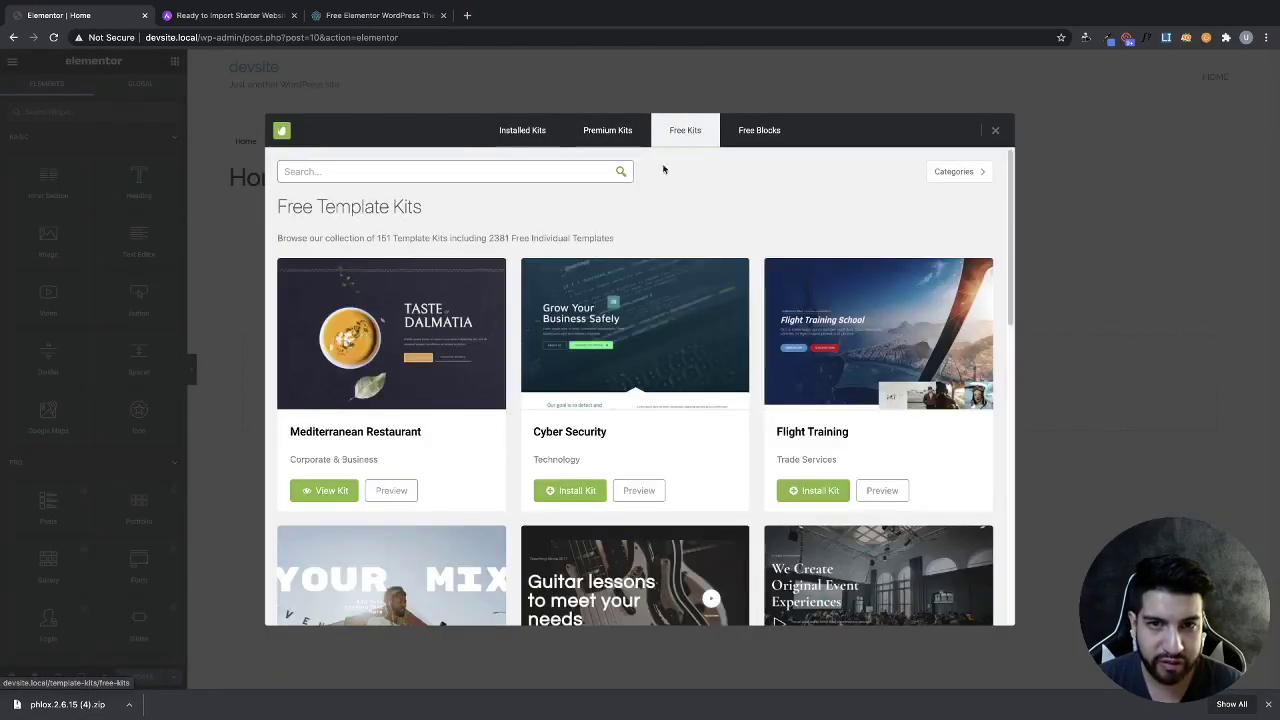
scroll(666, 386, "down", 7)
scroll(688, 398, "down", 1)
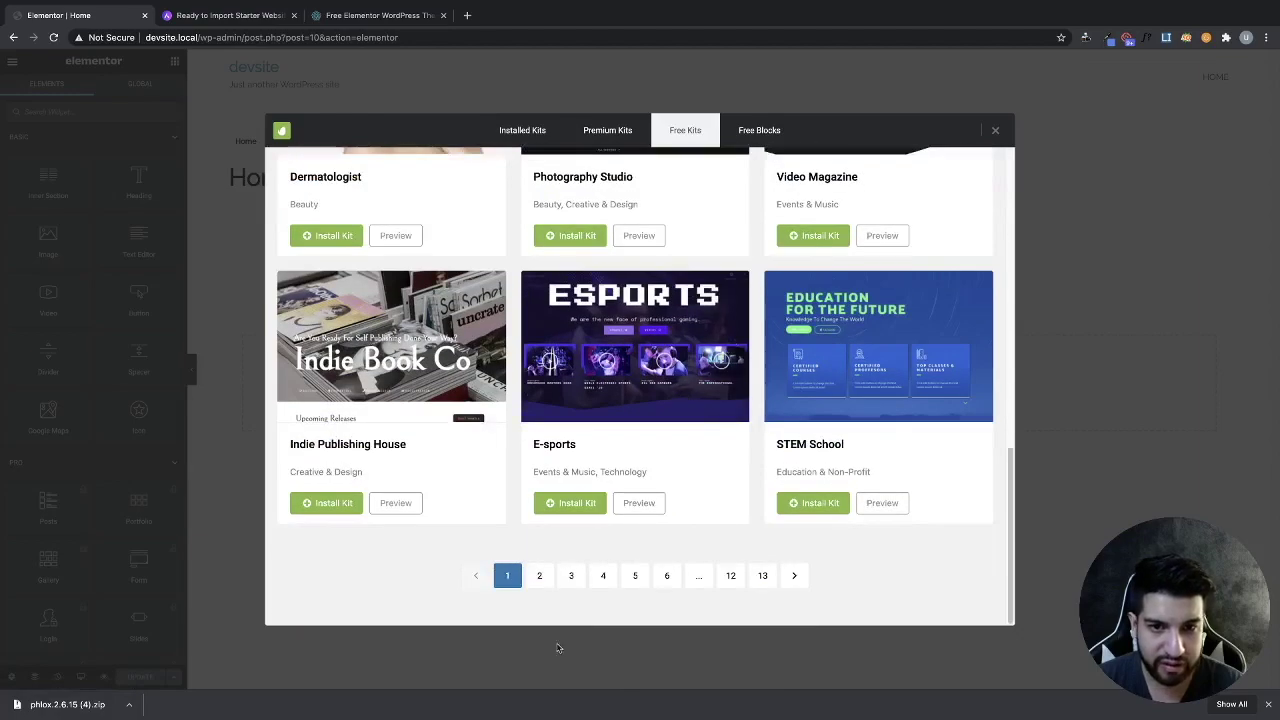
left_click(539, 577)
scroll(640, 495, "down", 8)
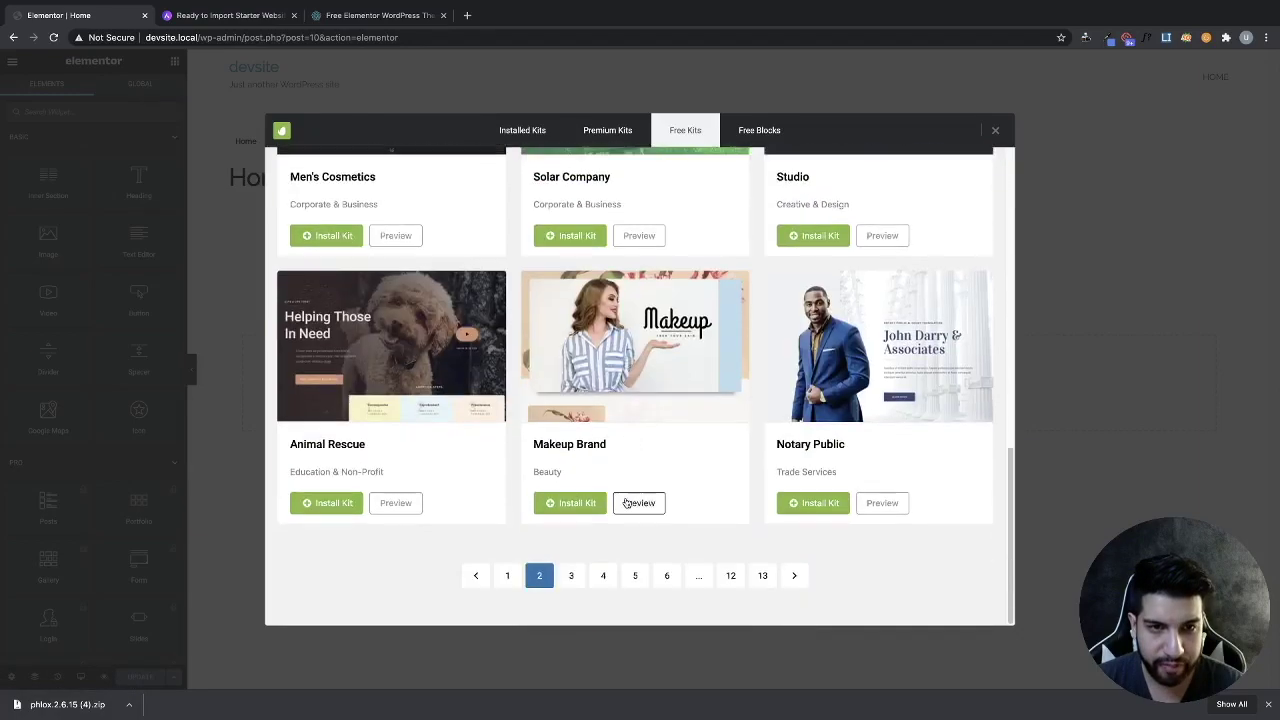
scroll(623, 507, "up", 8)
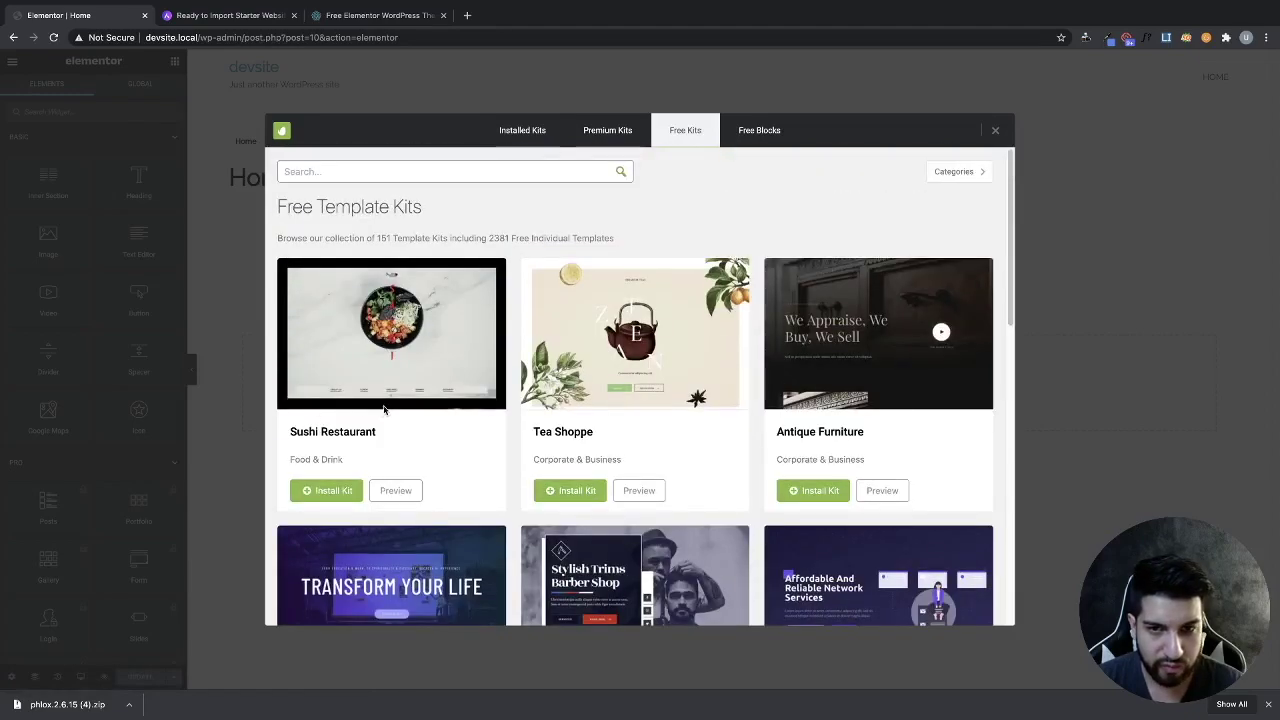
scroll(633, 425, "down", 2)
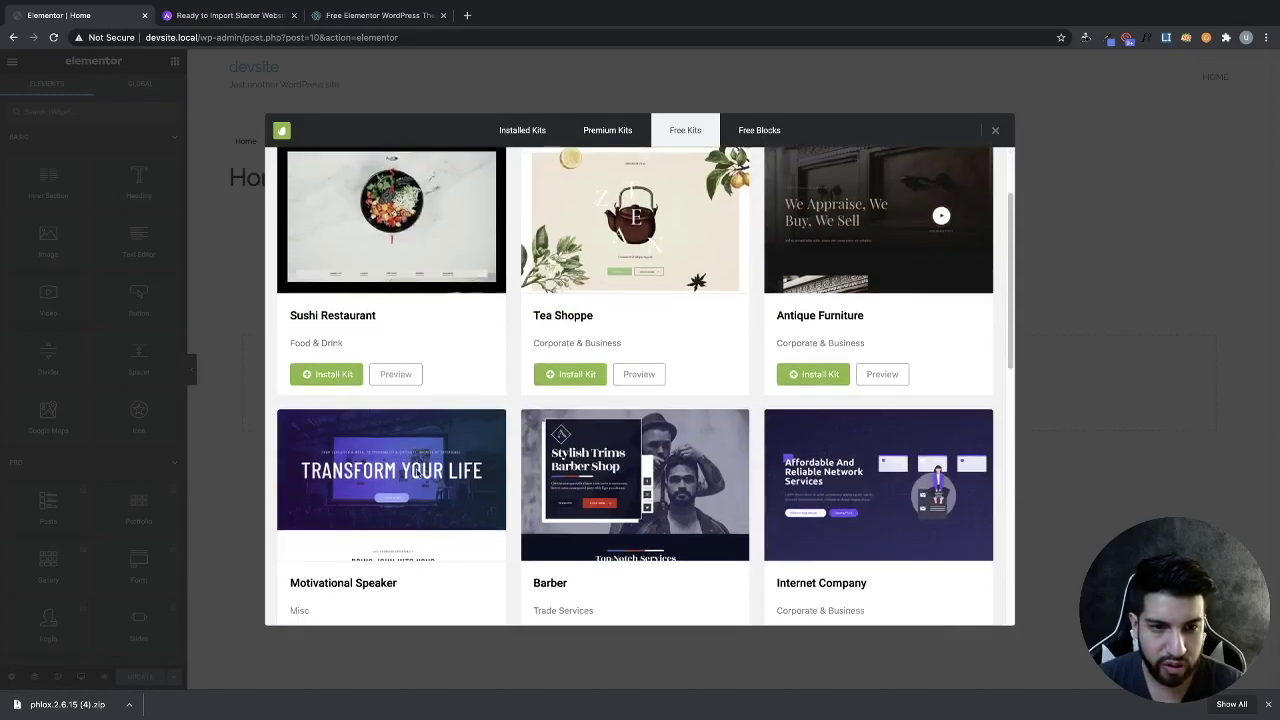
left_click(318, 375)
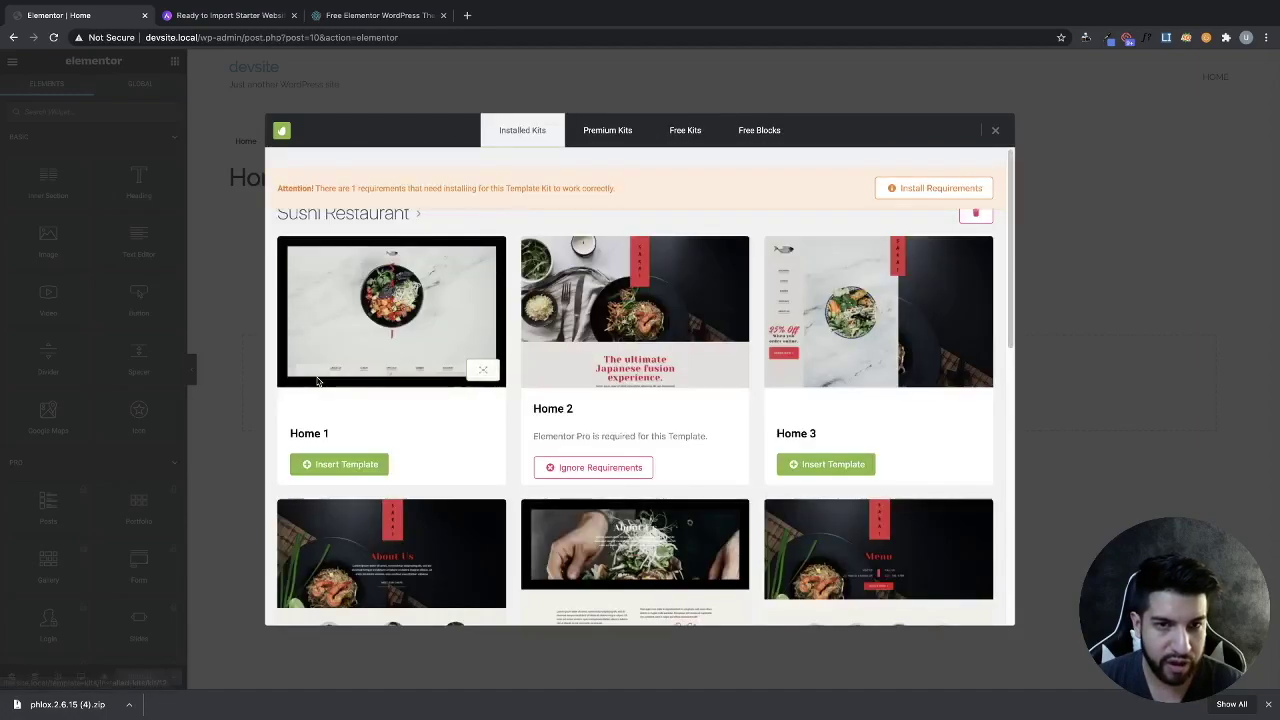
Step: Preview the kit's Home 1 template and insert it into the Home page
scroll(695, 438, "down", 3)
scroll(695, 438, "up", 3)
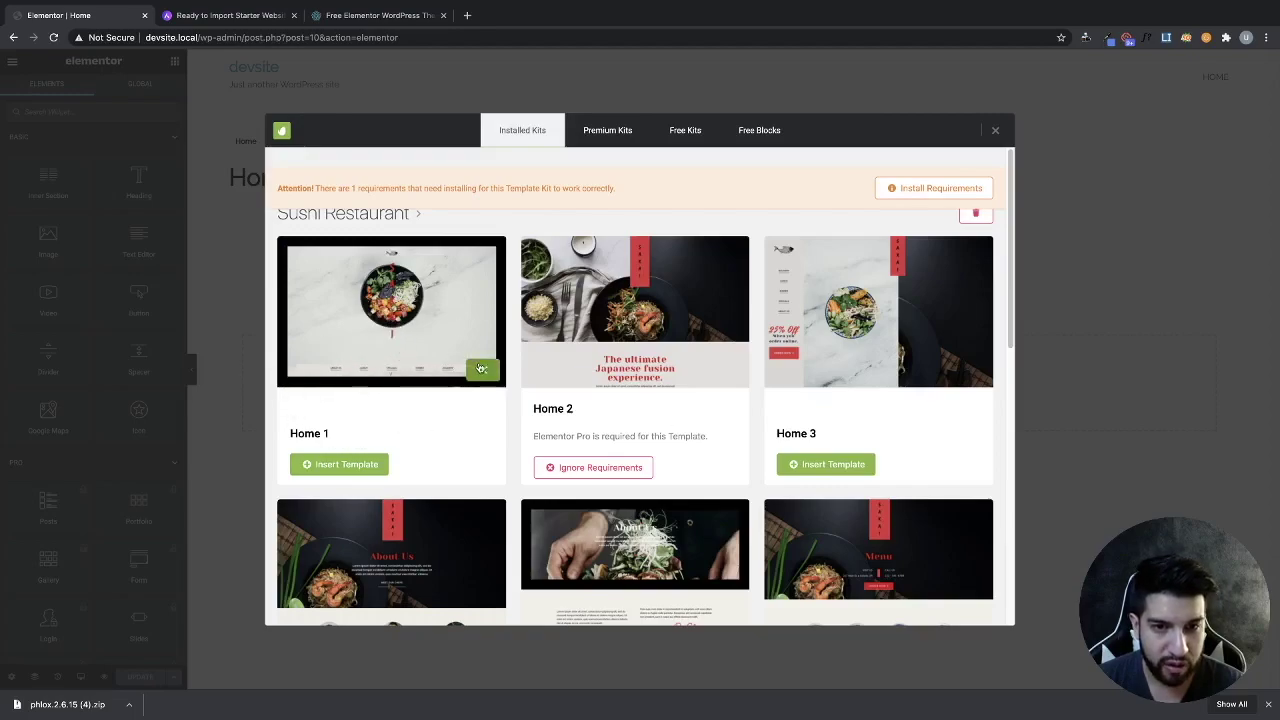
left_click(432, 392)
scroll(625, 400, "down", 8)
scroll(634, 418, "down", 10)
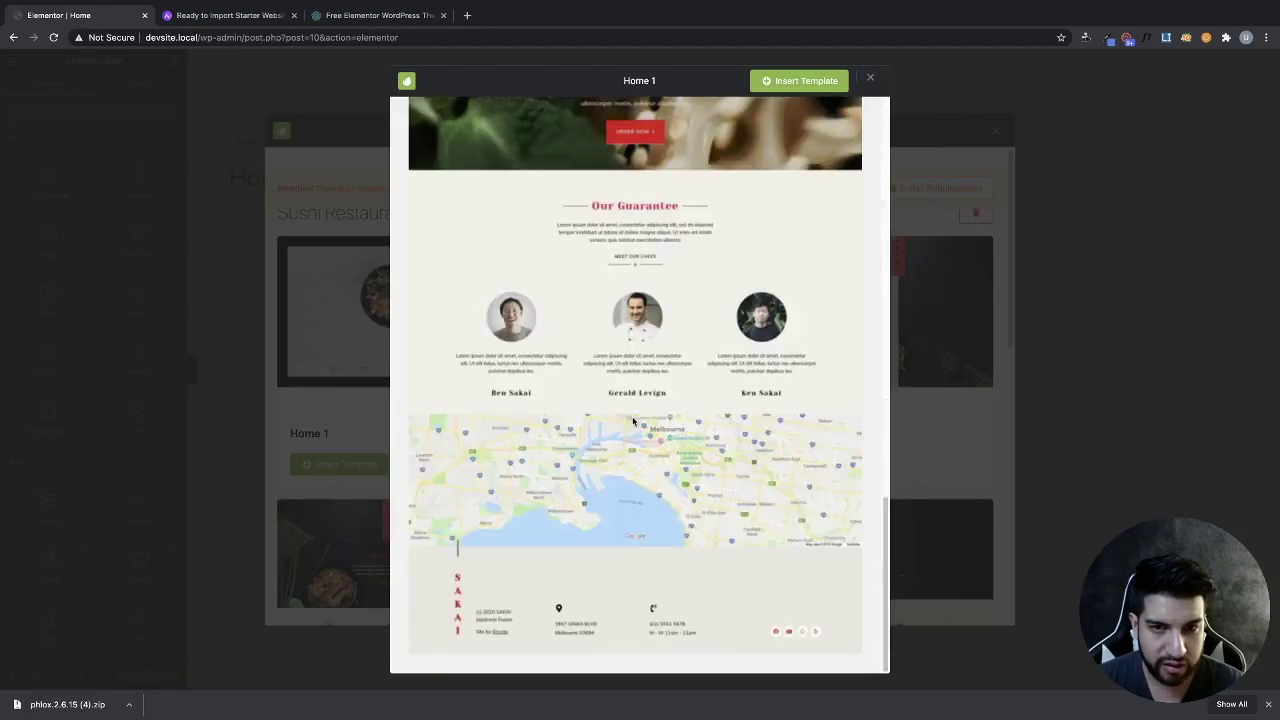
scroll(661, 404, "up", 15)
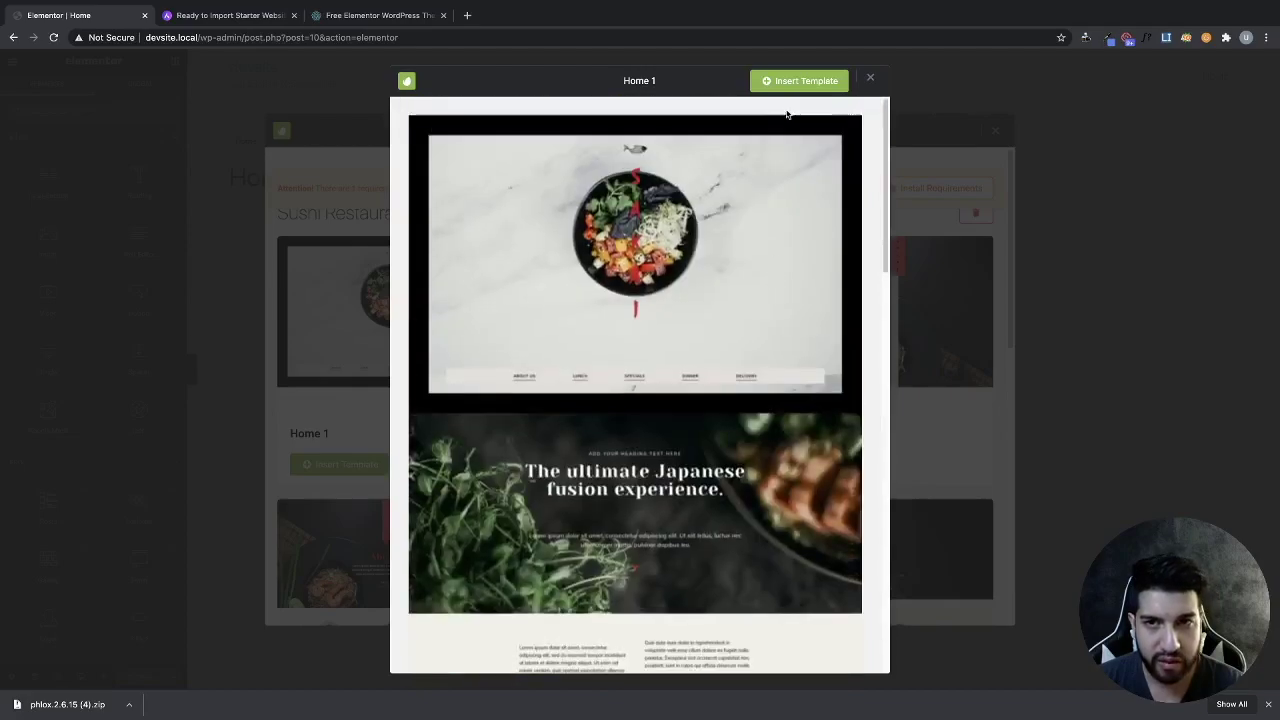
left_click(806, 86)
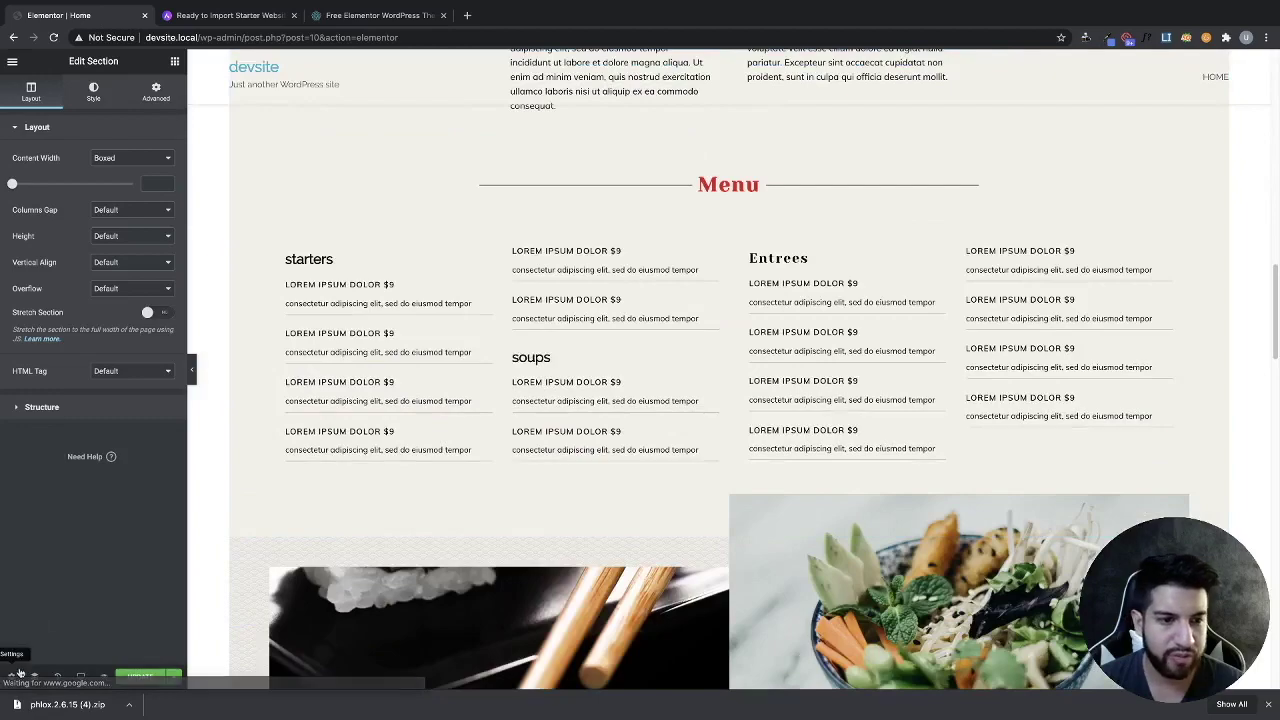
left_click(13, 676)
Step: Set the Home page layout to Elementor Full Width and close Chrome's download bar
left_click(117, 437)
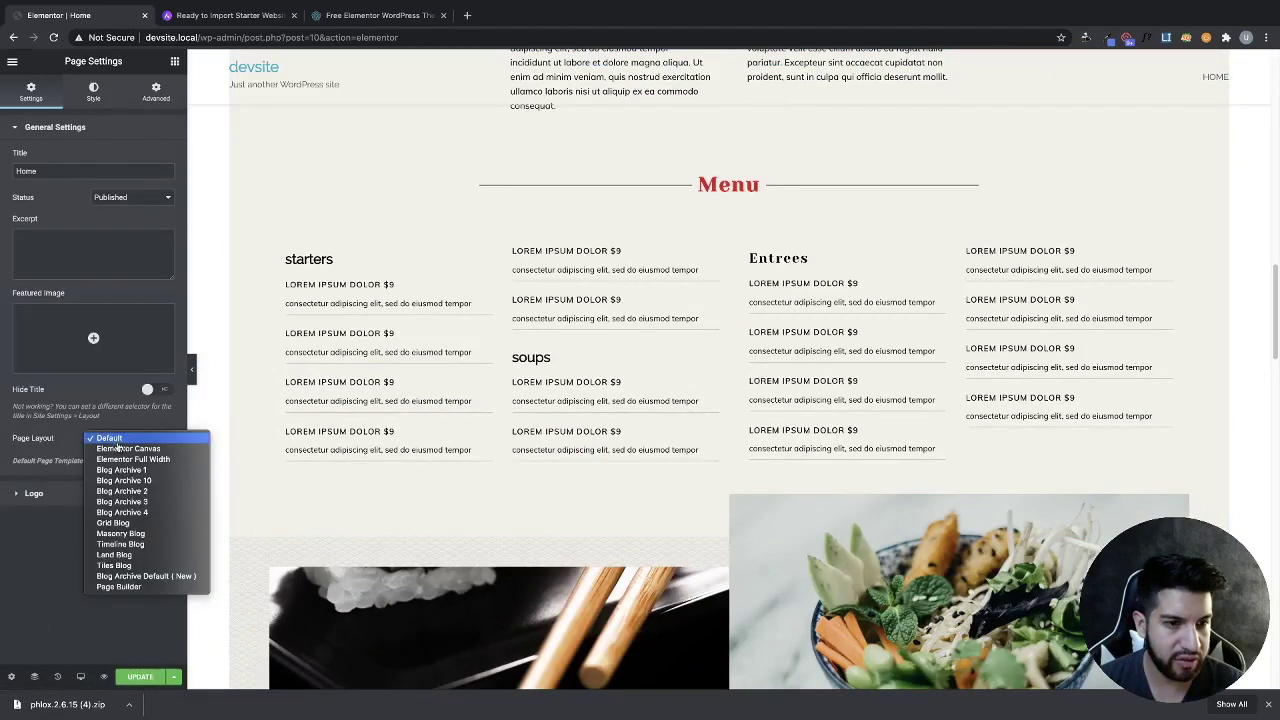
left_click(141, 459)
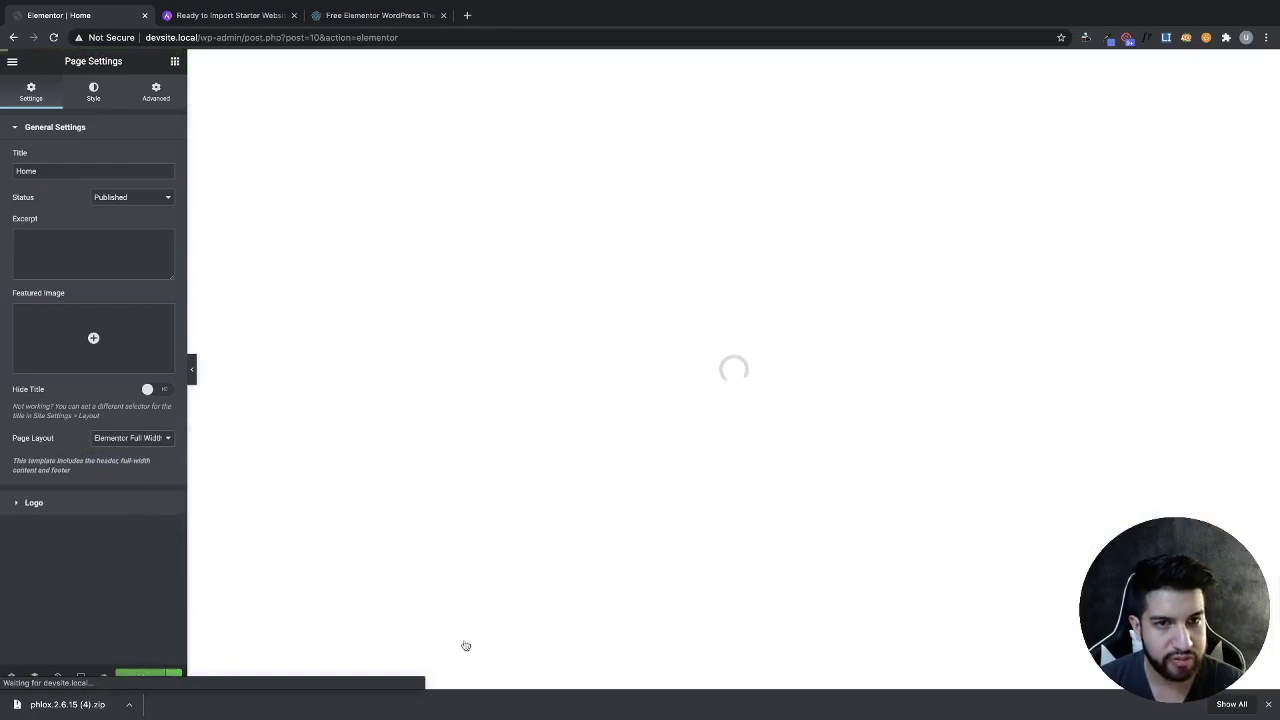
left_click(1267, 705)
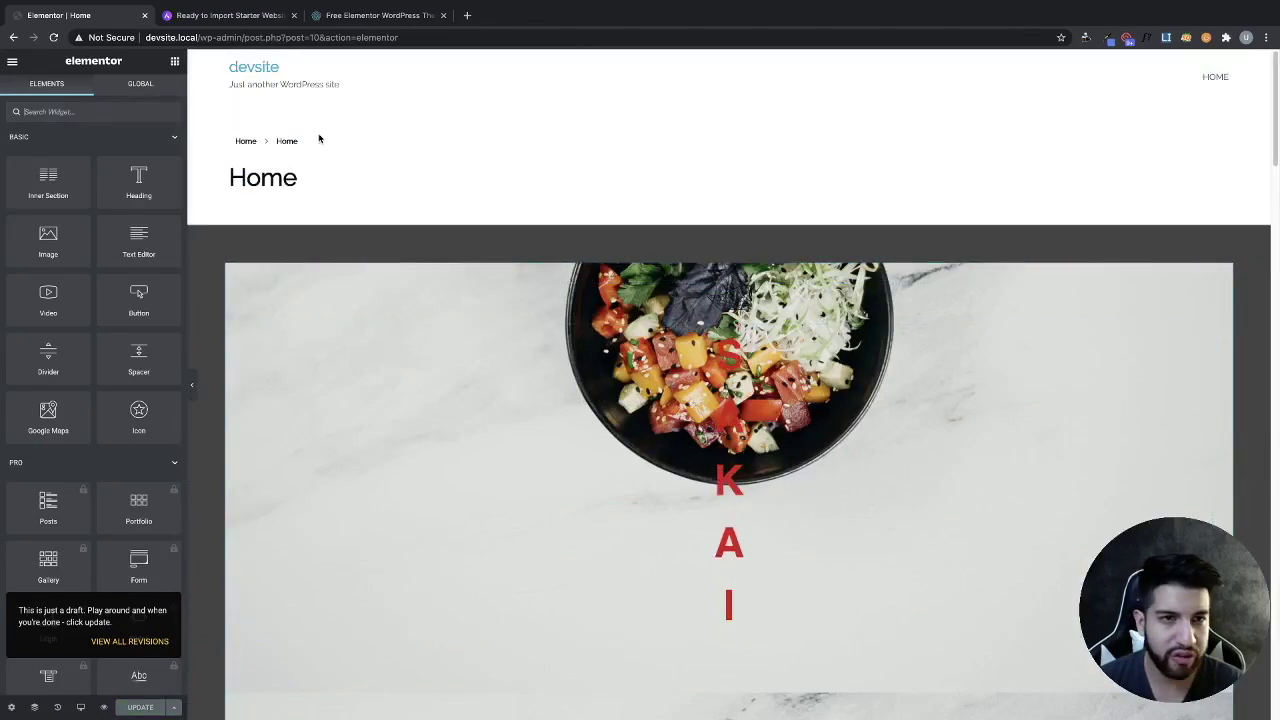
scroll(743, 233, "down", 5)
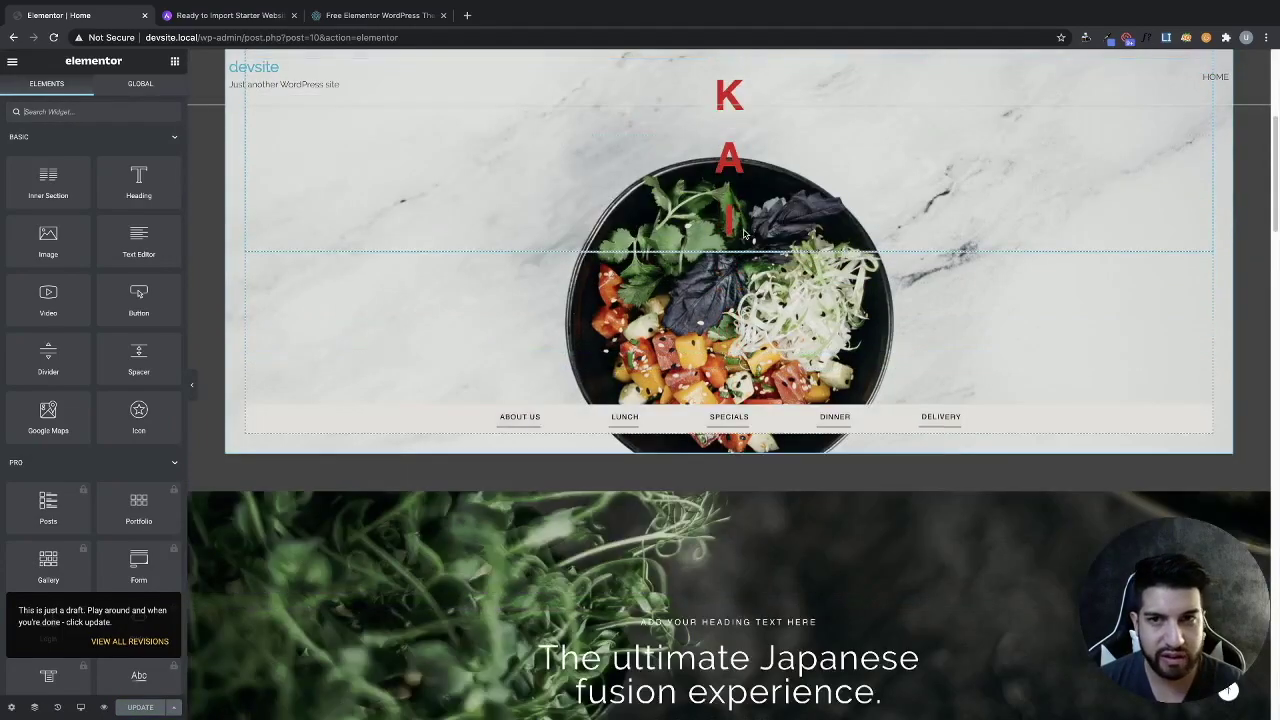
Step: Preview the Home page in a new tab, scroll the sushi design, then return to the editor
scroll(743, 233, "down", 6)
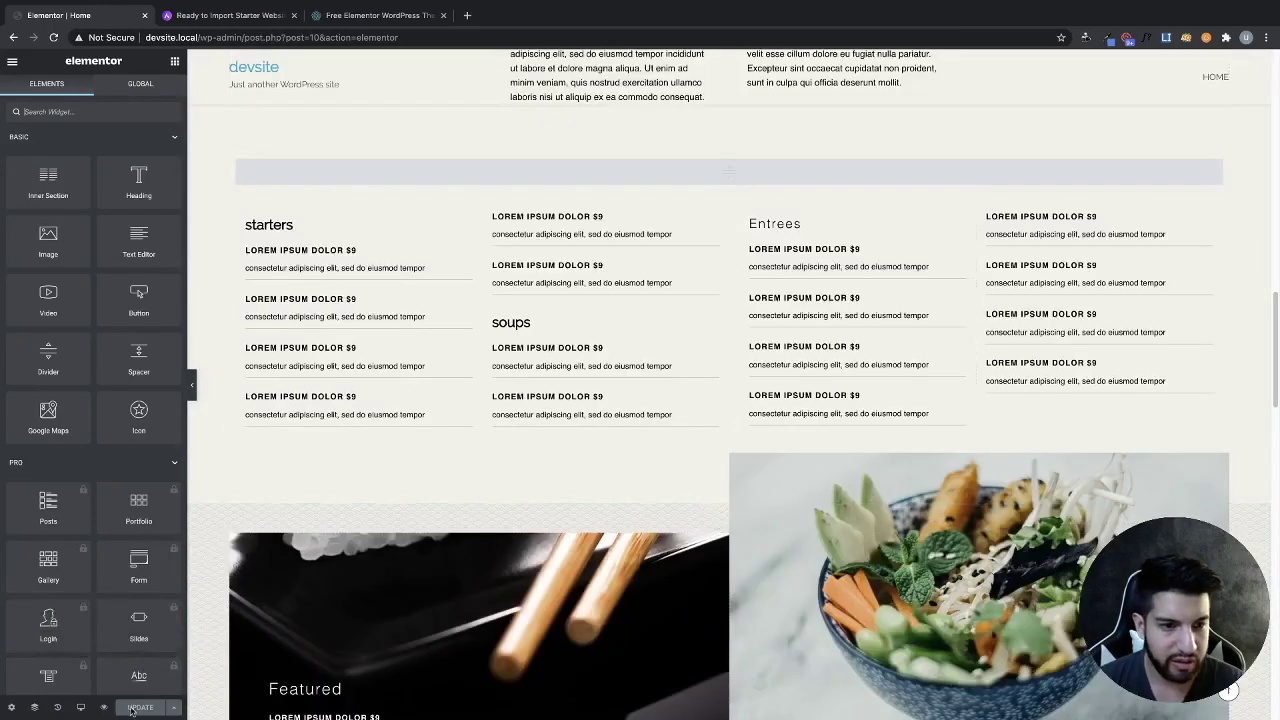
left_click(102, 707)
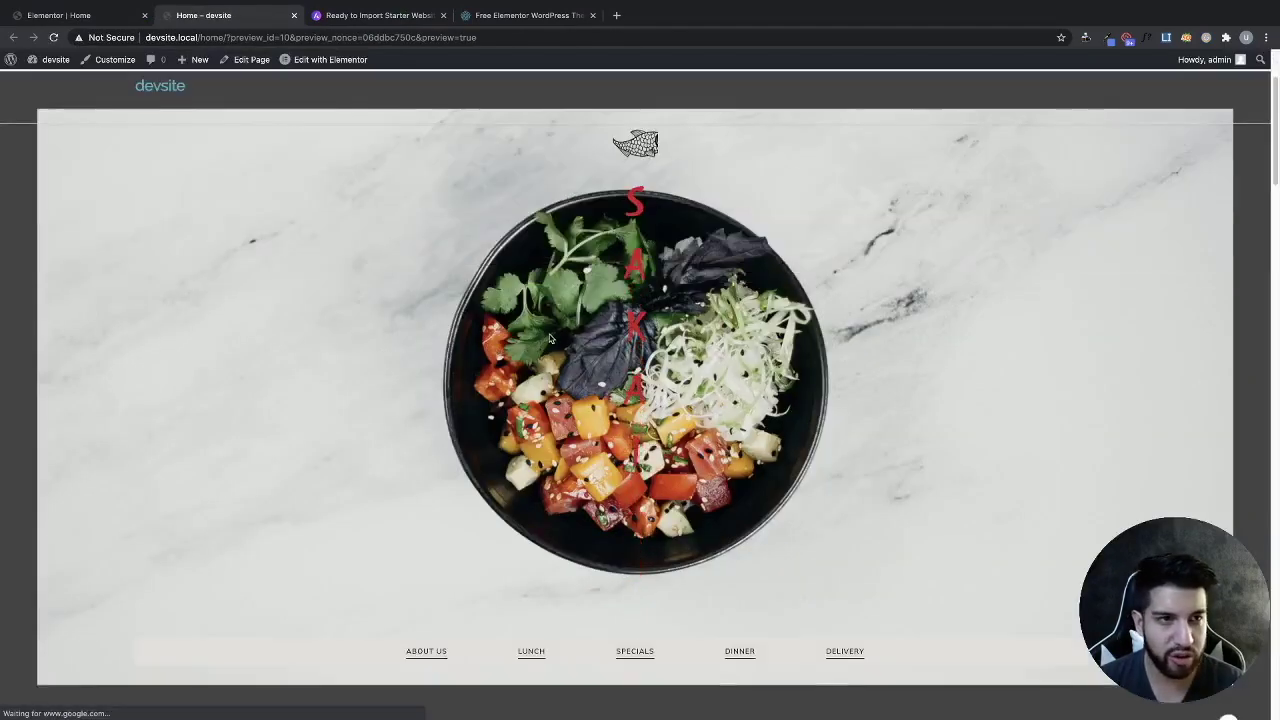
scroll(853, 413, "down", 1)
scroll(853, 413, "down", 20)
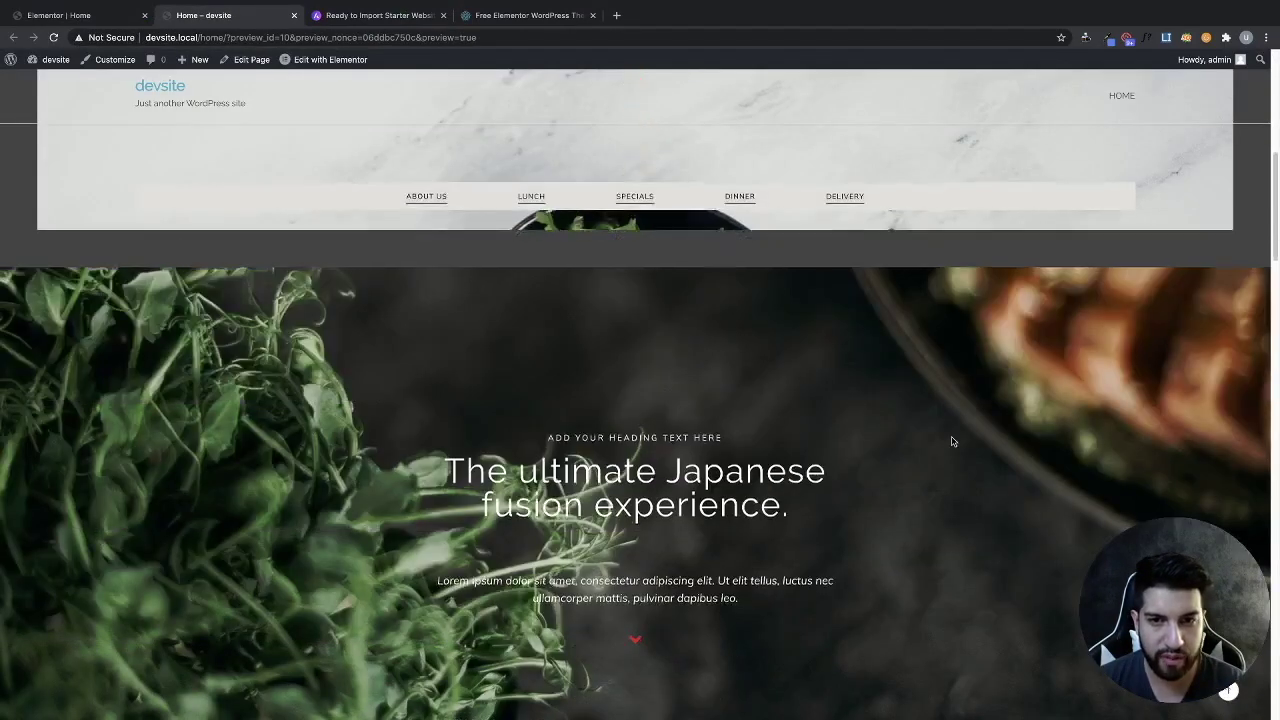
scroll(848, 492, "down", 15)
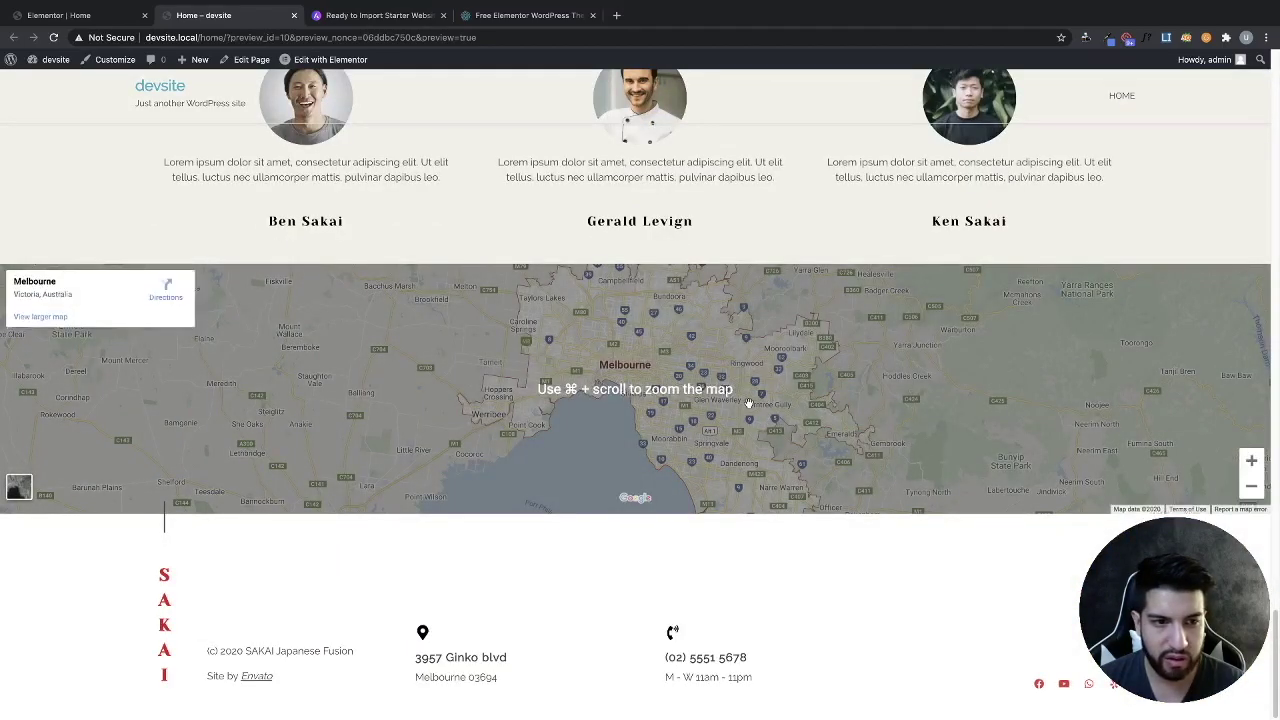
scroll(750, 402, "up", 20)
key("Home")
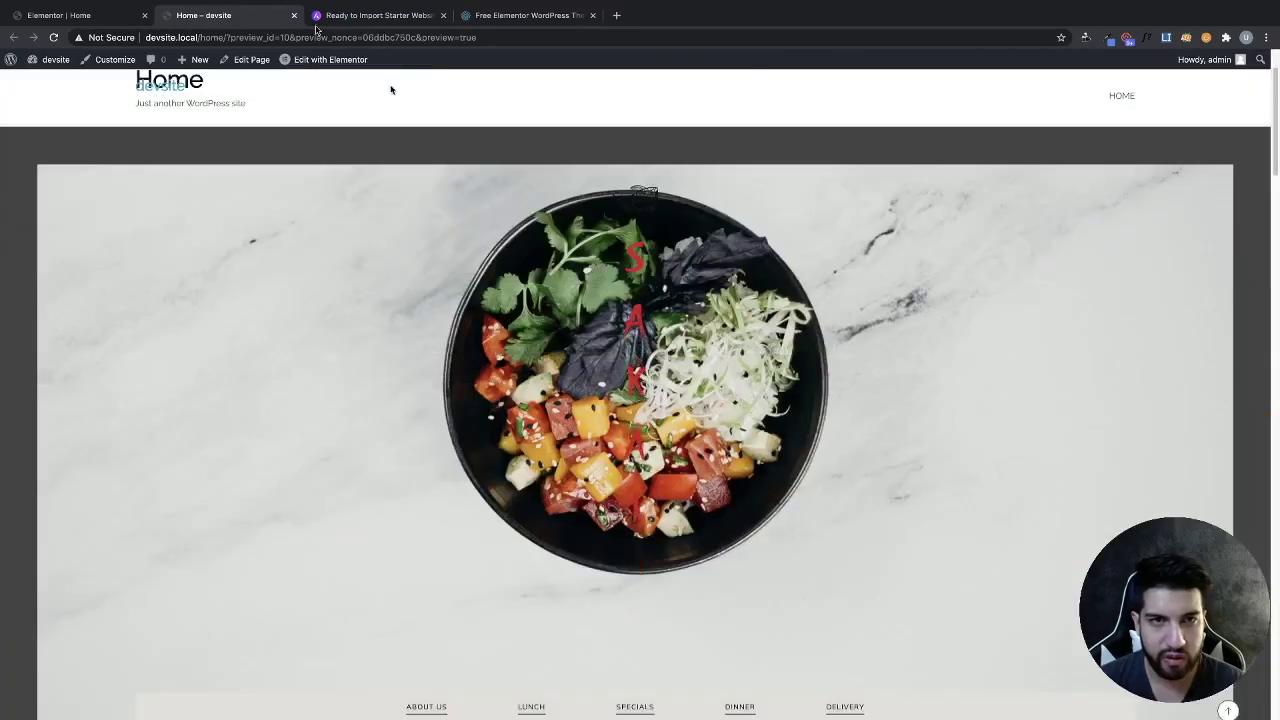
left_click(60, 15)
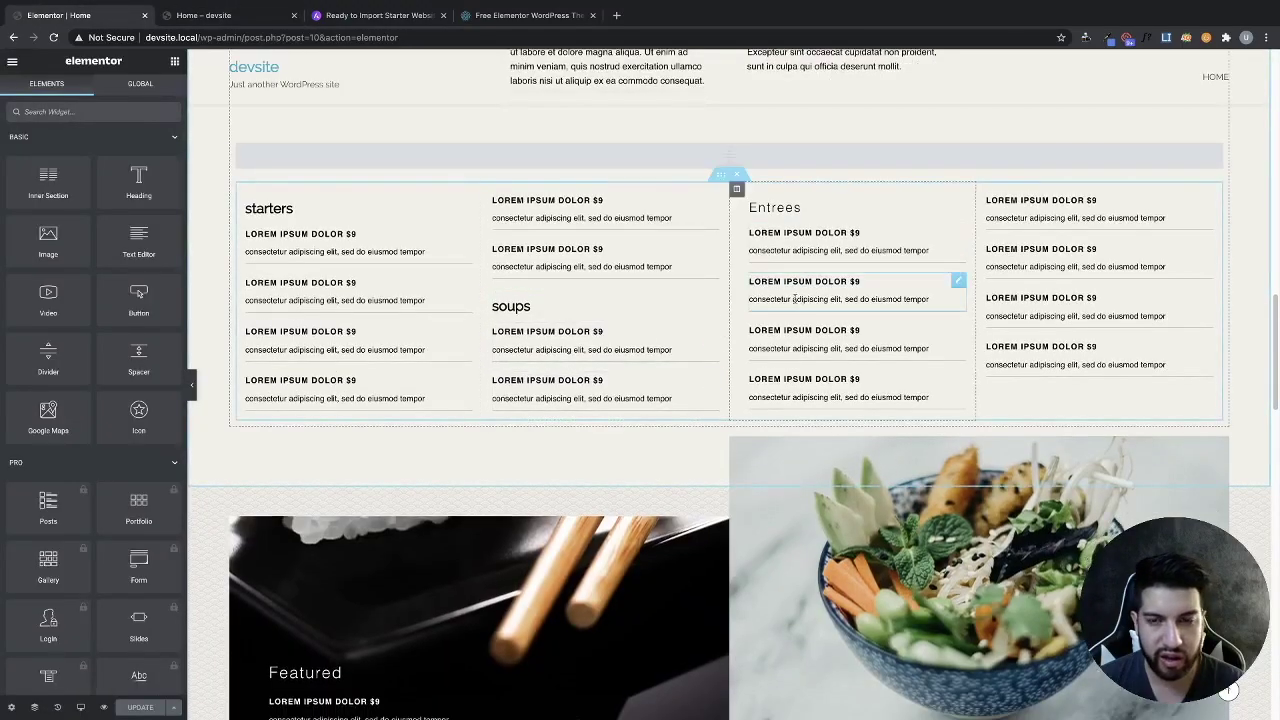
Step: Exit Elementor to the WordPress dashboard and go to the Plugins list
scroll(797, 299, "down", 5)
left_click(10, 61)
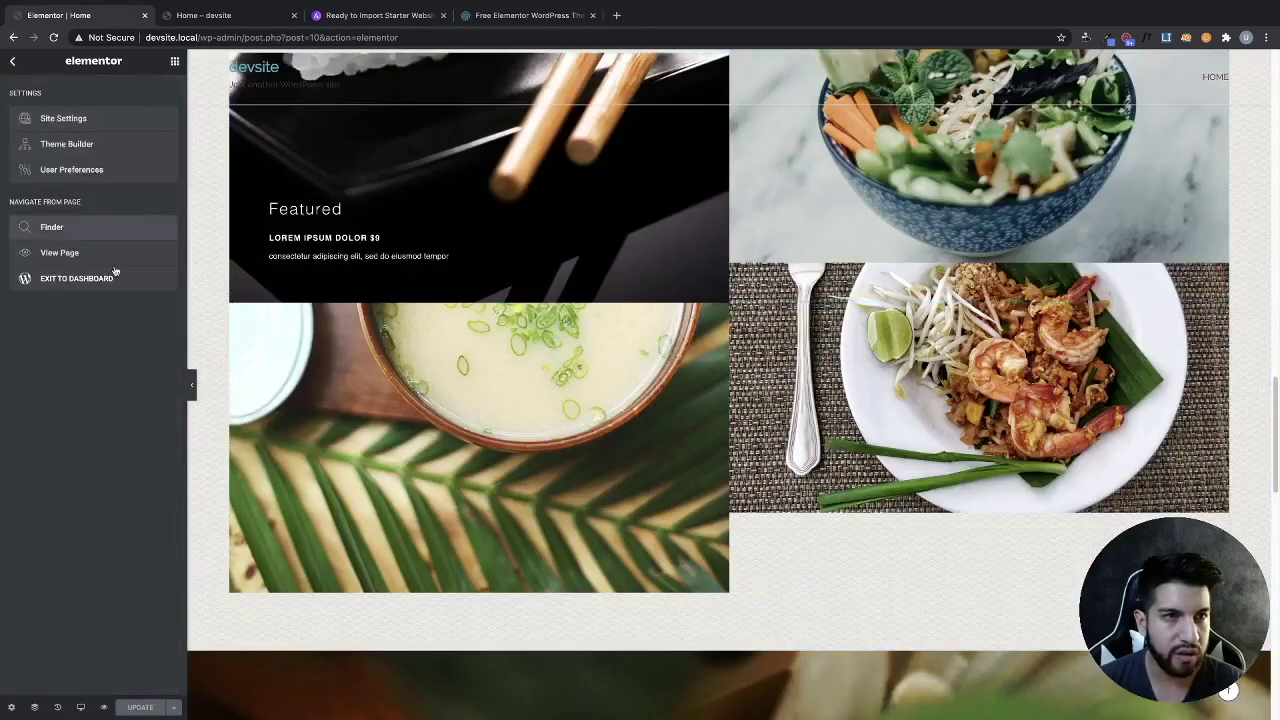
left_click(82, 282)
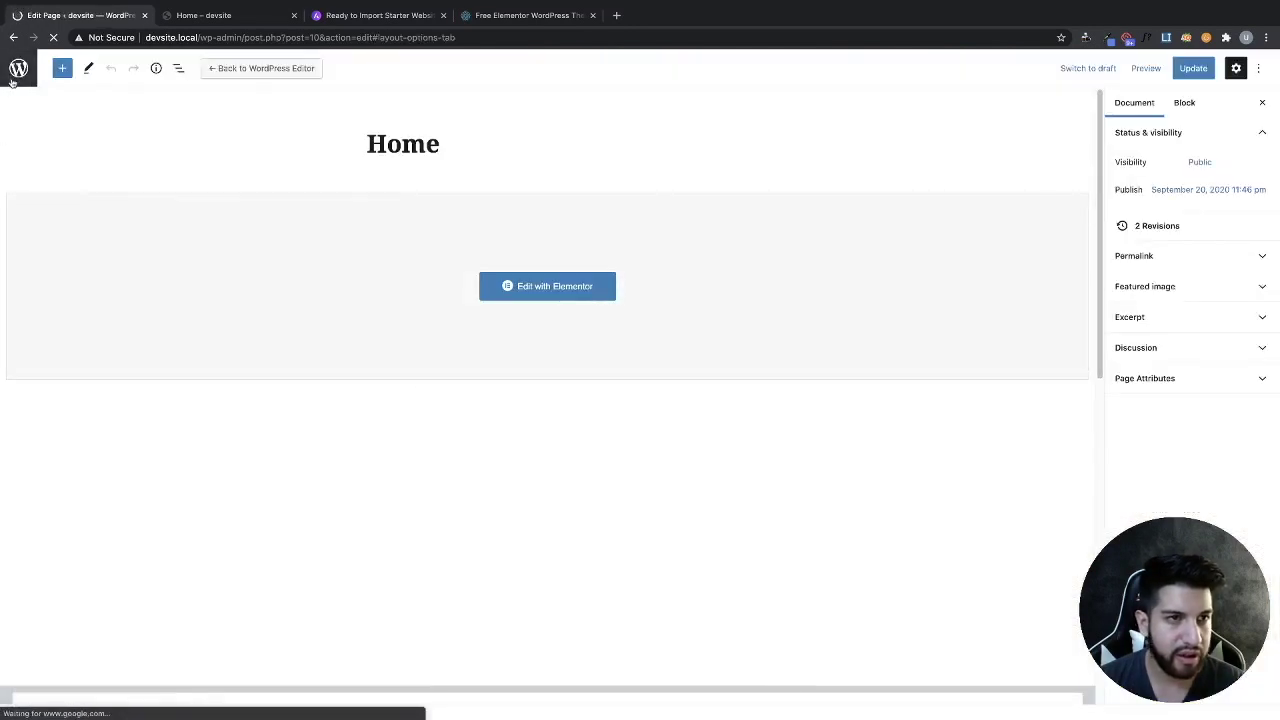
left_click(18, 70)
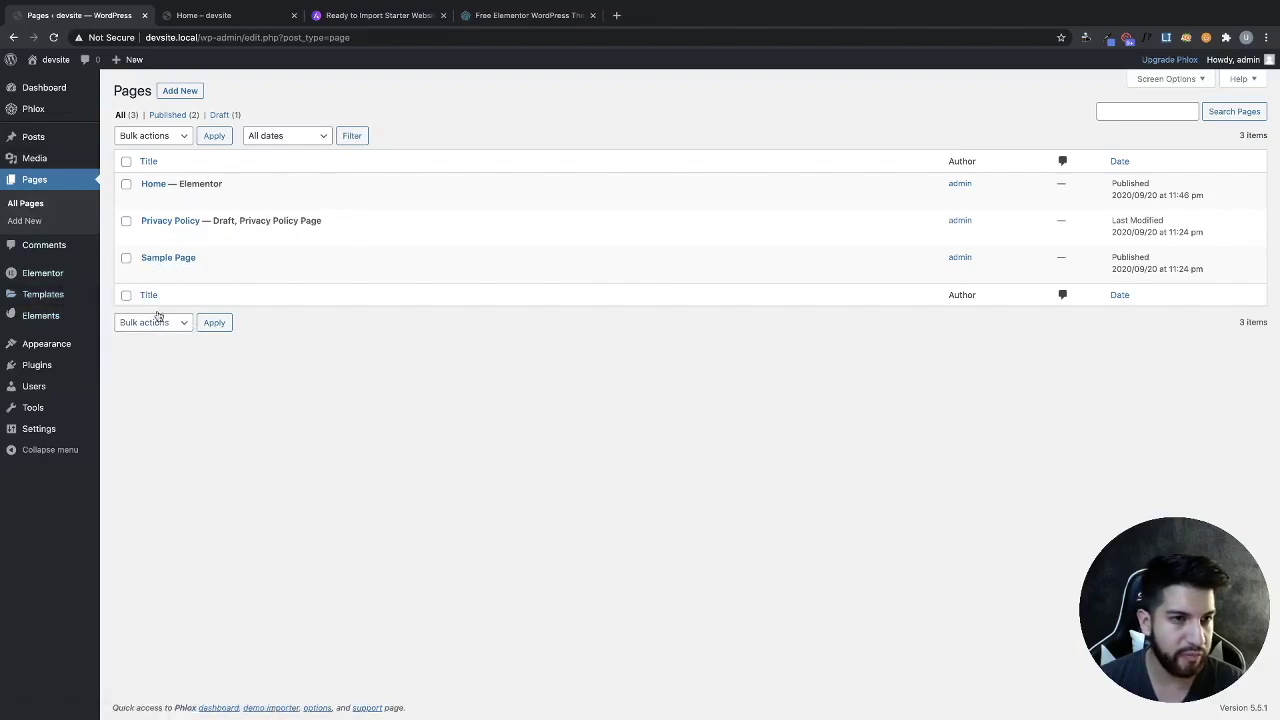
mouse_move(34, 366)
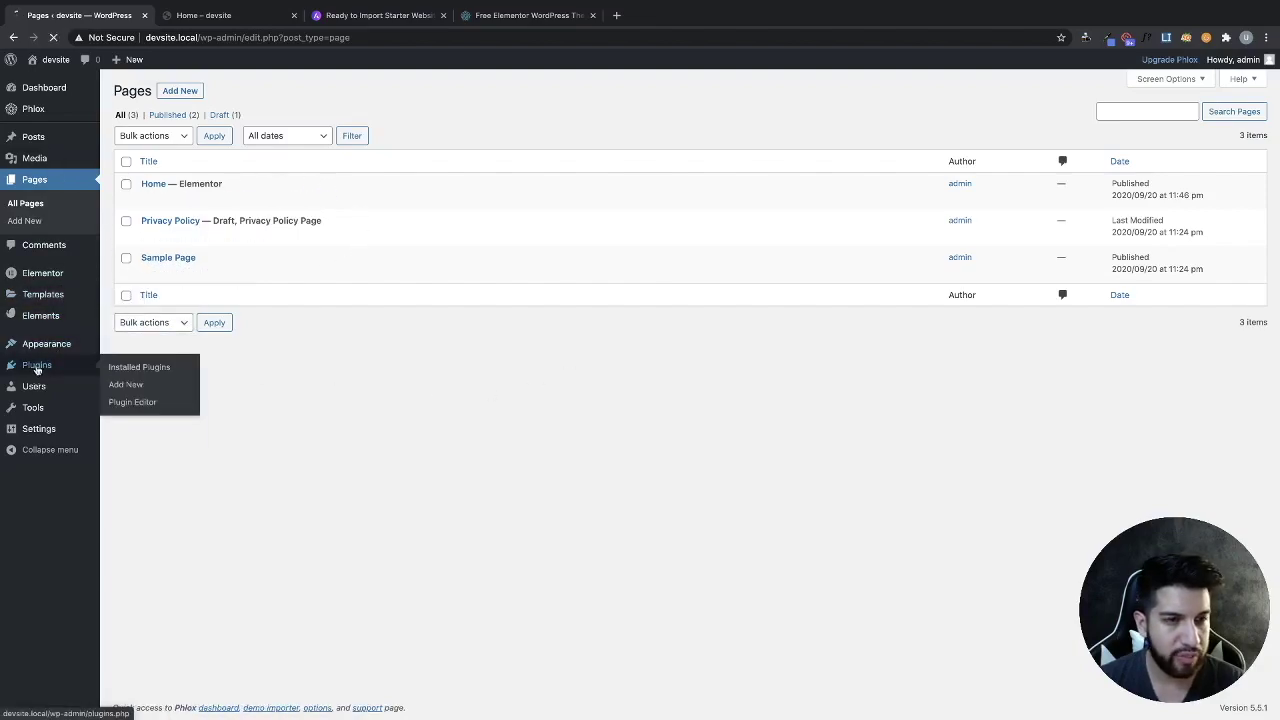
left_click(34, 368)
Step: Search 'elements' under Add New plugins, then install and activate ElementsKit Lite
left_click(195, 92)
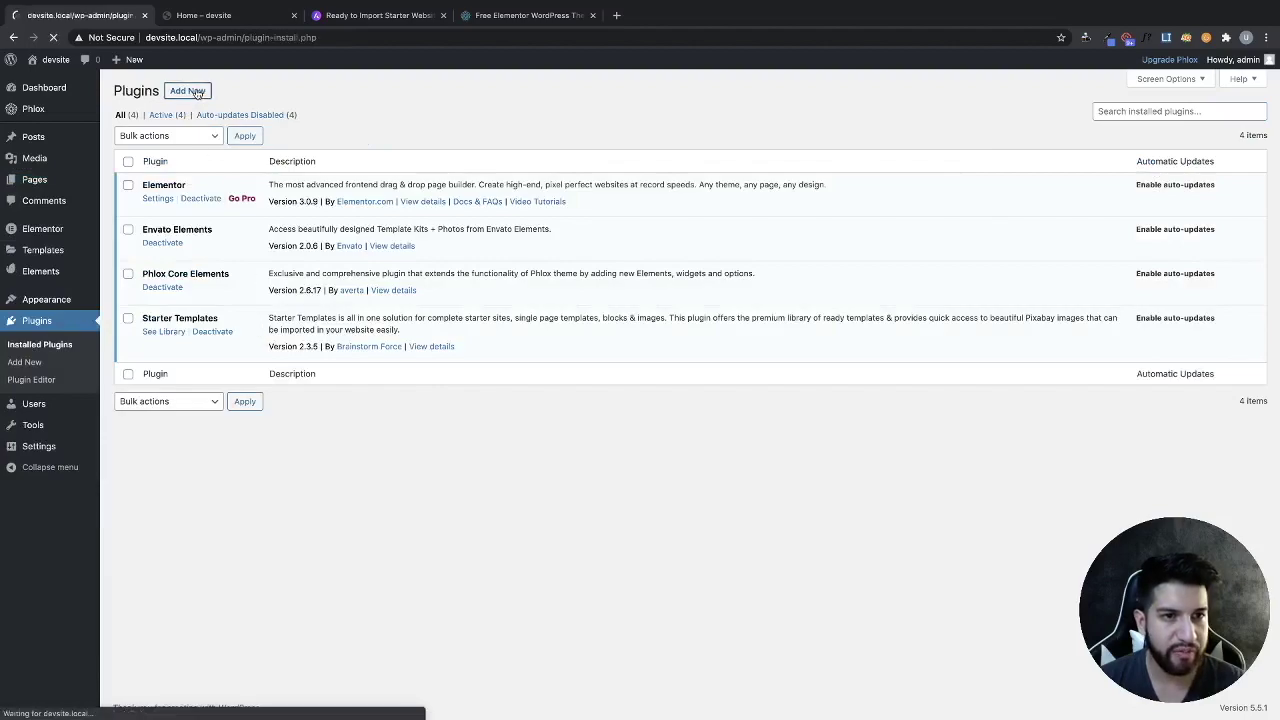
left_click(1160, 126)
type("elements kits")
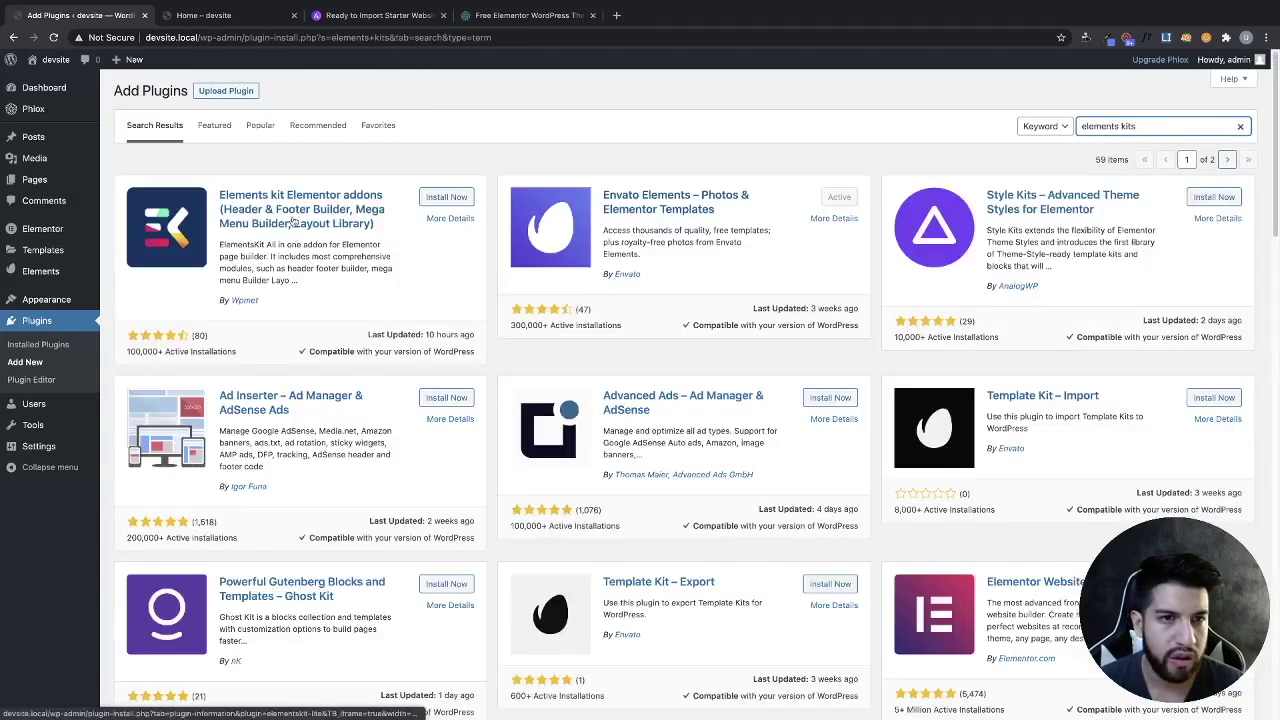
left_click(445, 197)
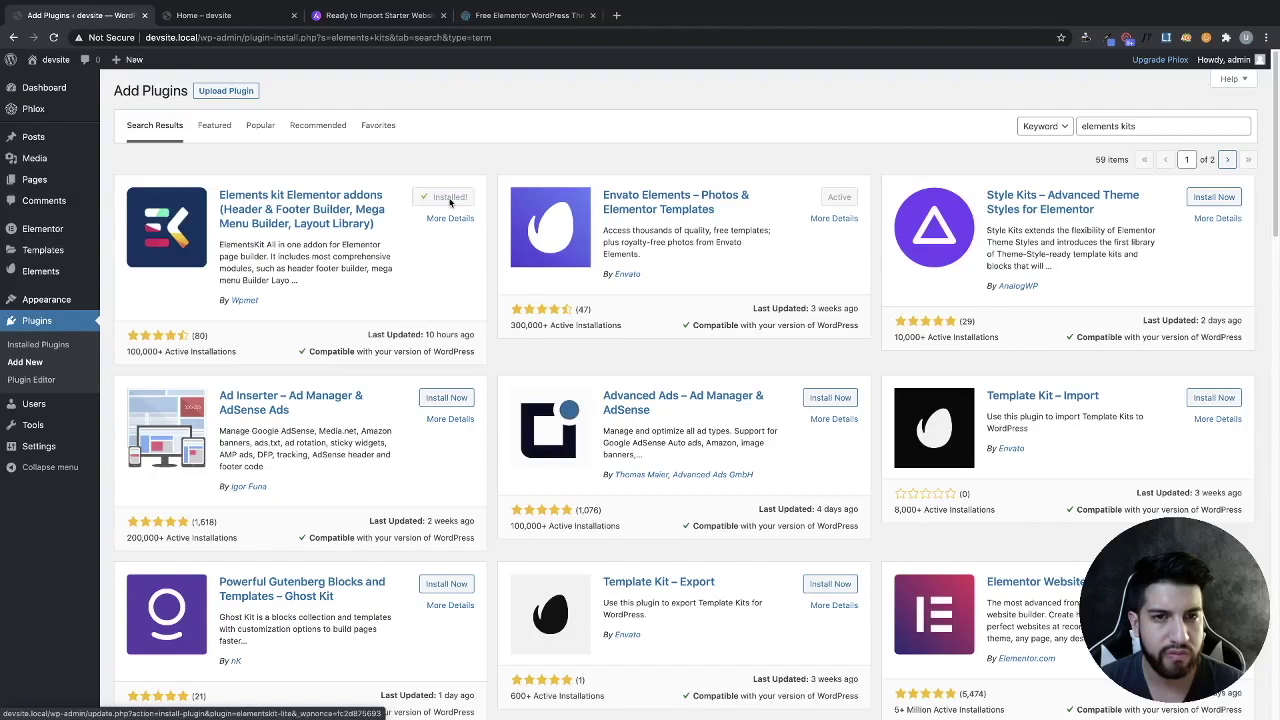
left_click(451, 199)
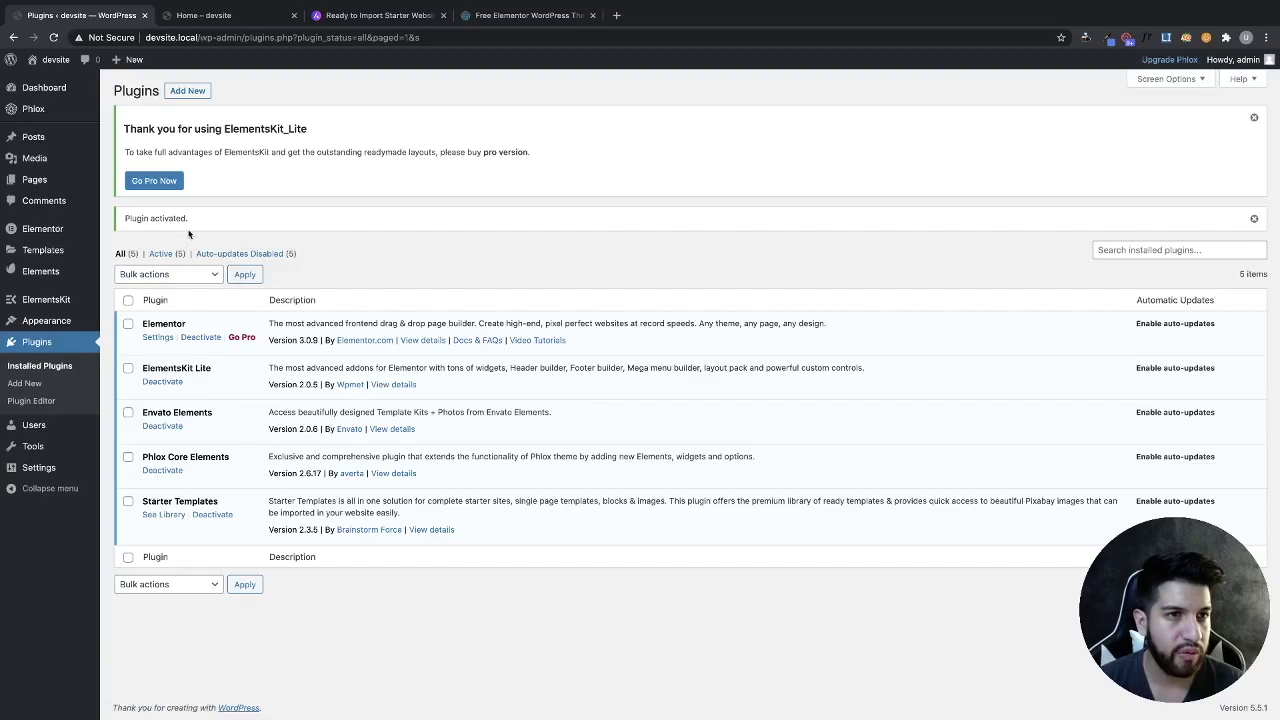
mouse_move(51, 182)
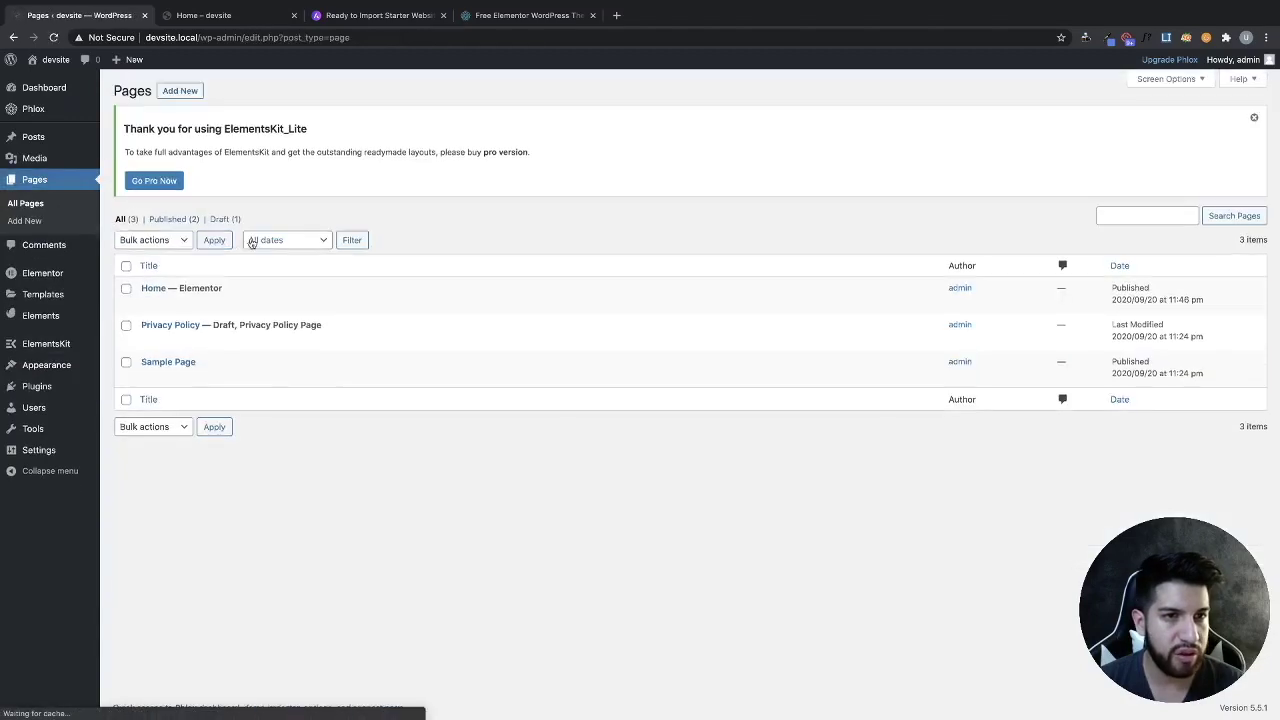
left_click(167, 91)
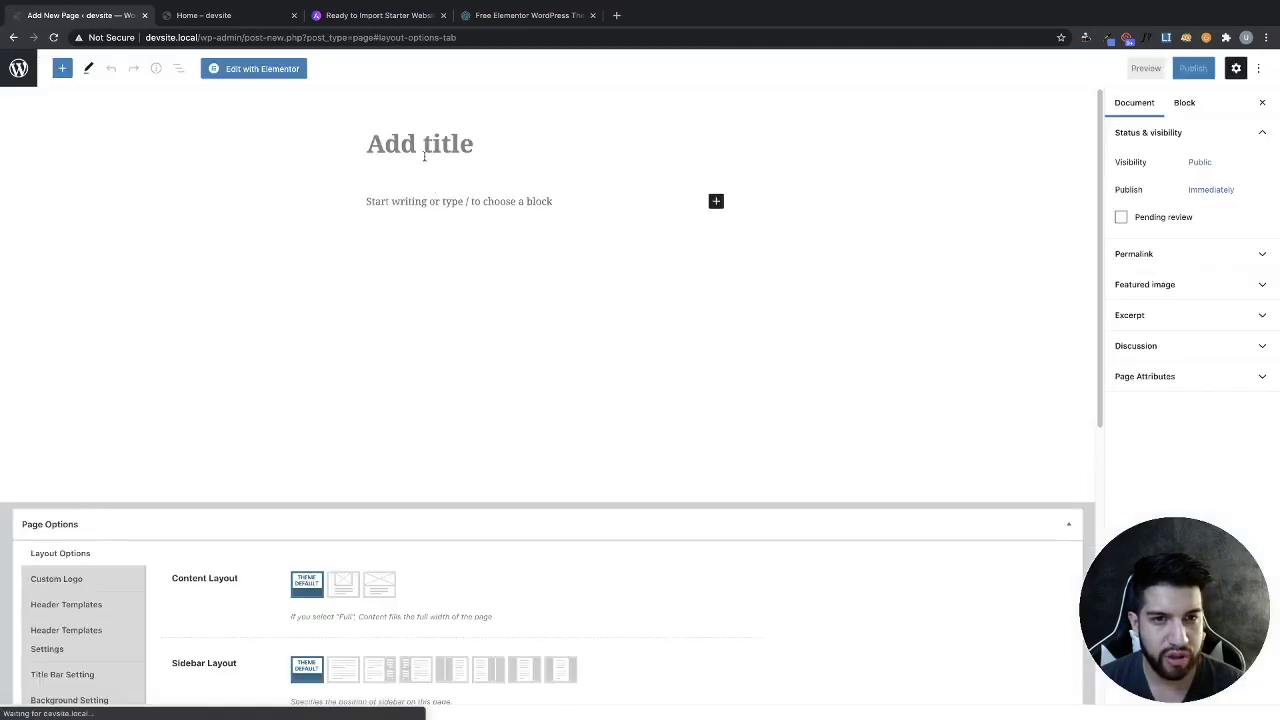
Step: Title the new page 'Home 2' and open the ElementsKit template library in Elementor
left_click(428, 147)
type("Home 2")
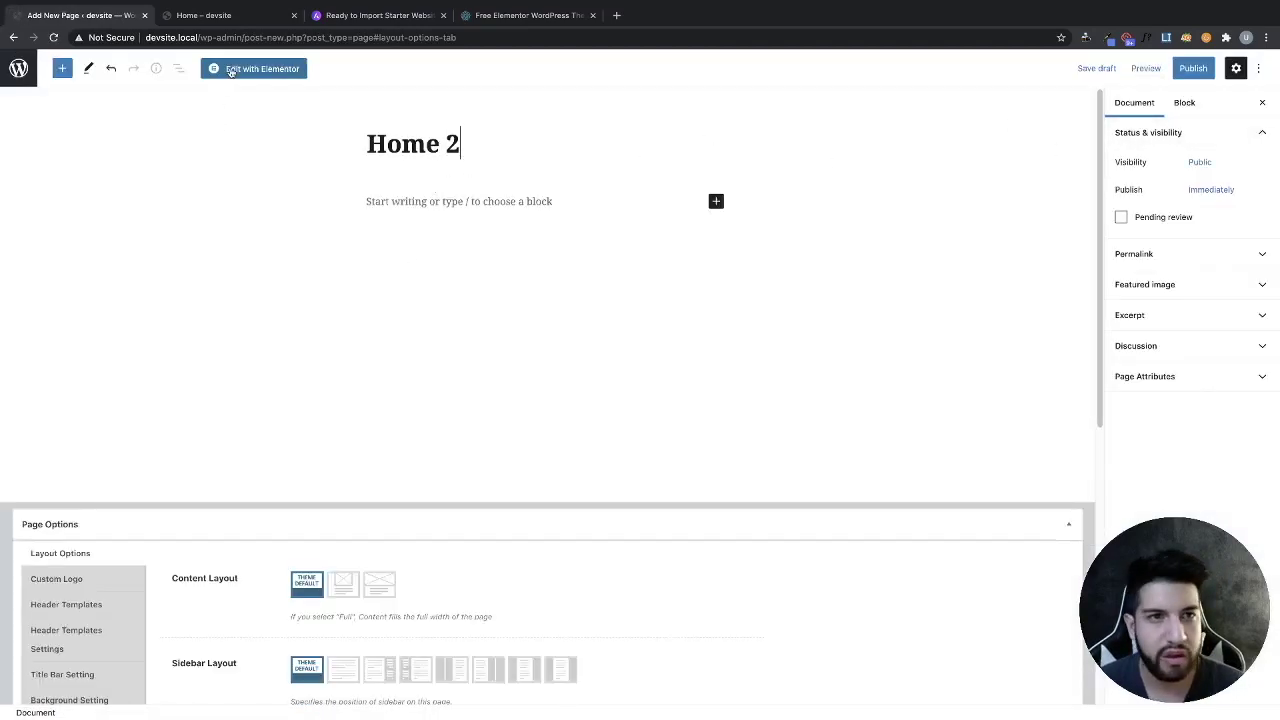
left_click(230, 68)
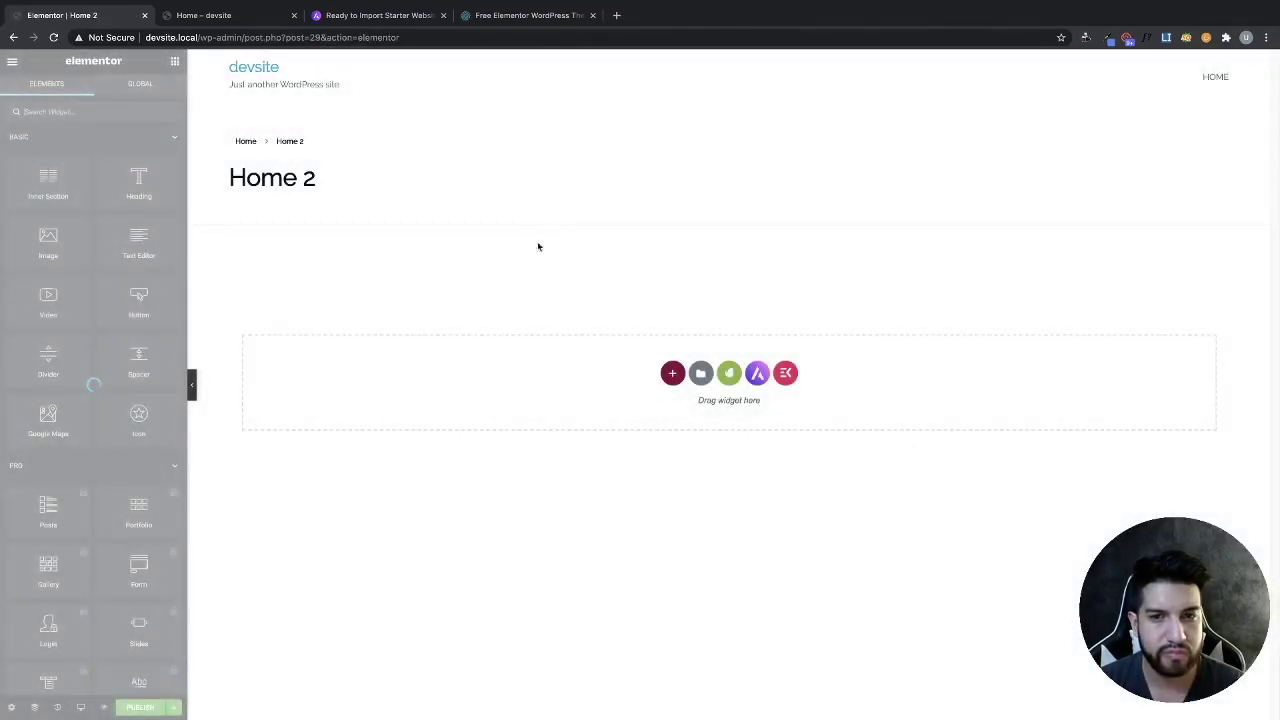
left_click(787, 375)
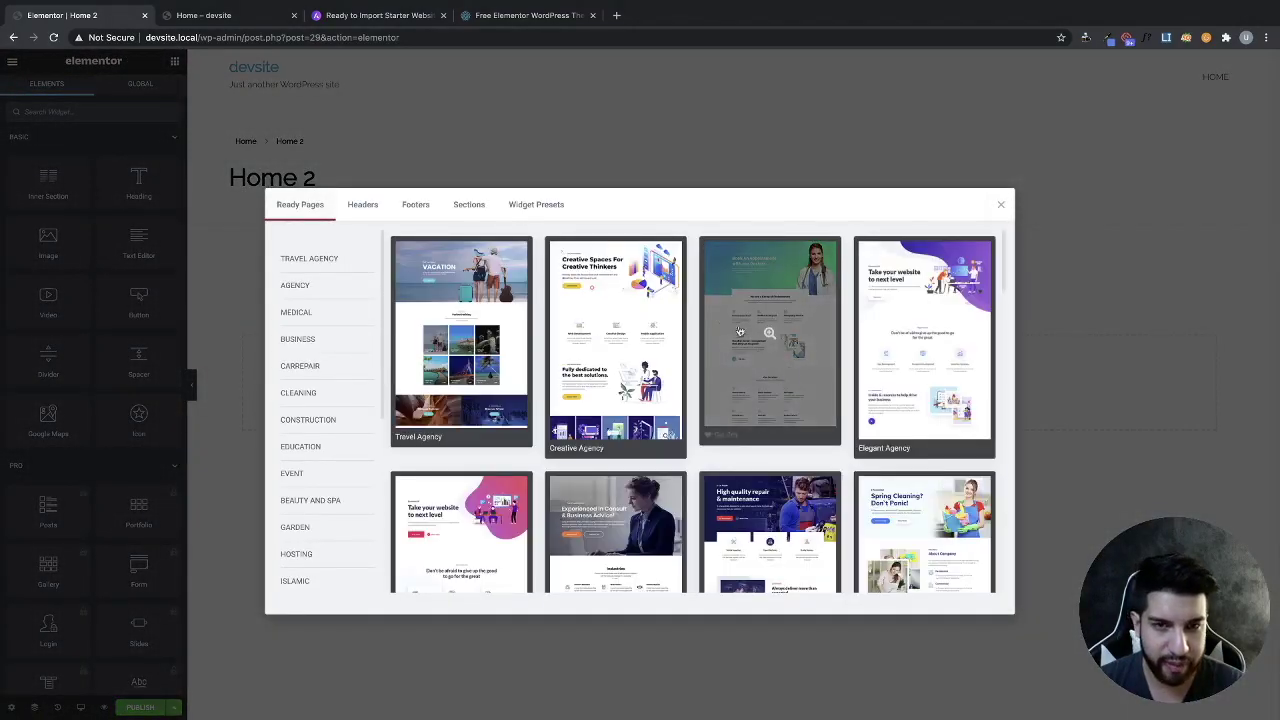
Step: Insert the ElementsKit Creative Agency ready page into Home 2
scroll(430, 383, "down", 1)
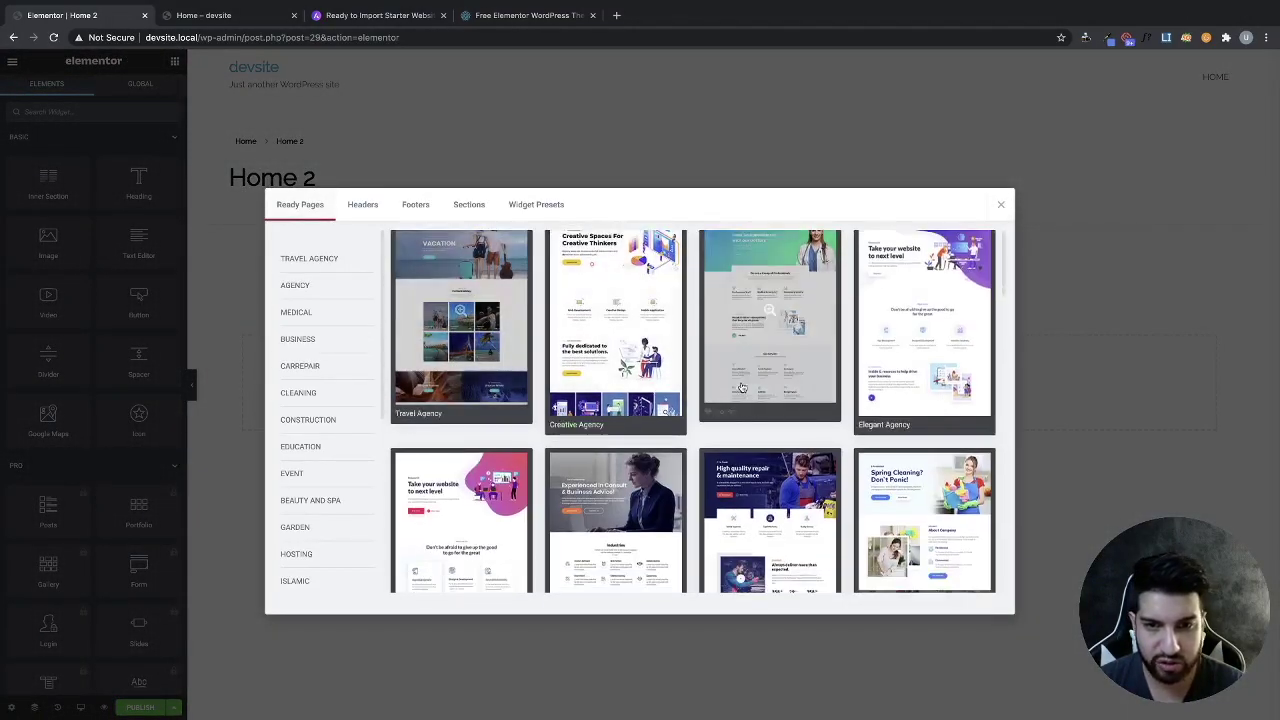
scroll(848, 380, "up", 1)
scroll(627, 385, "down", 3)
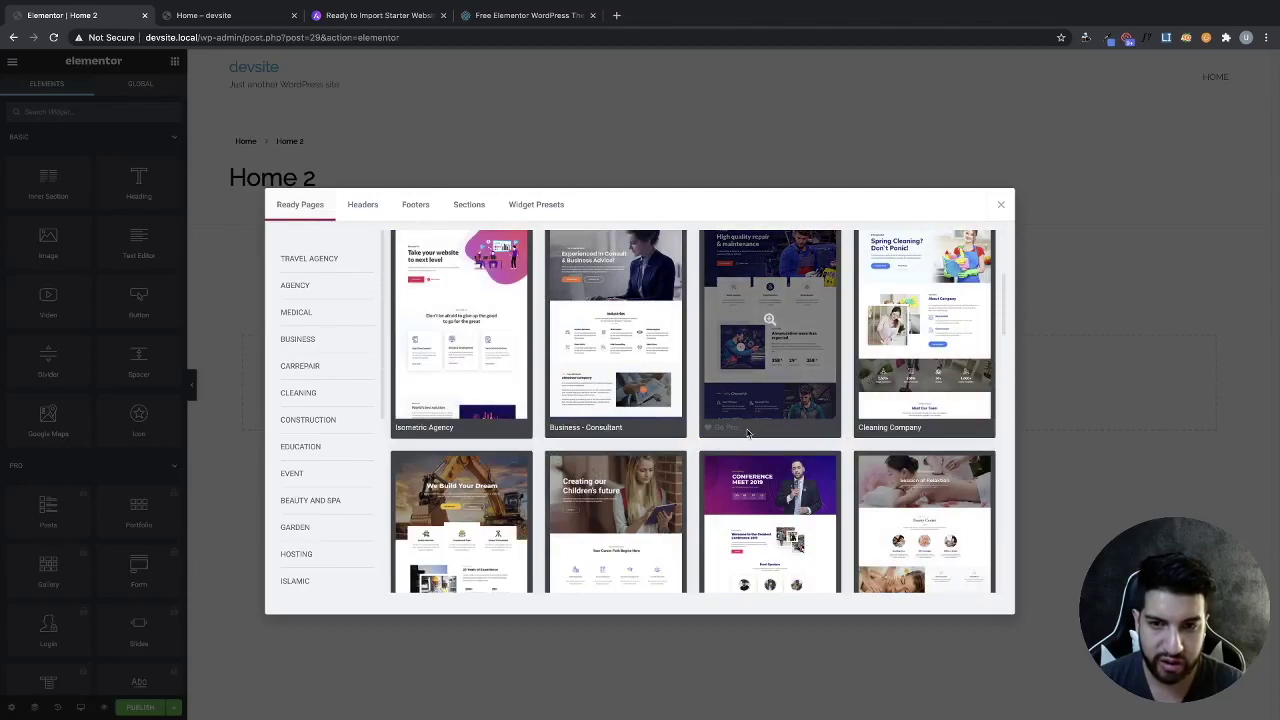
scroll(640, 358, "up", 3)
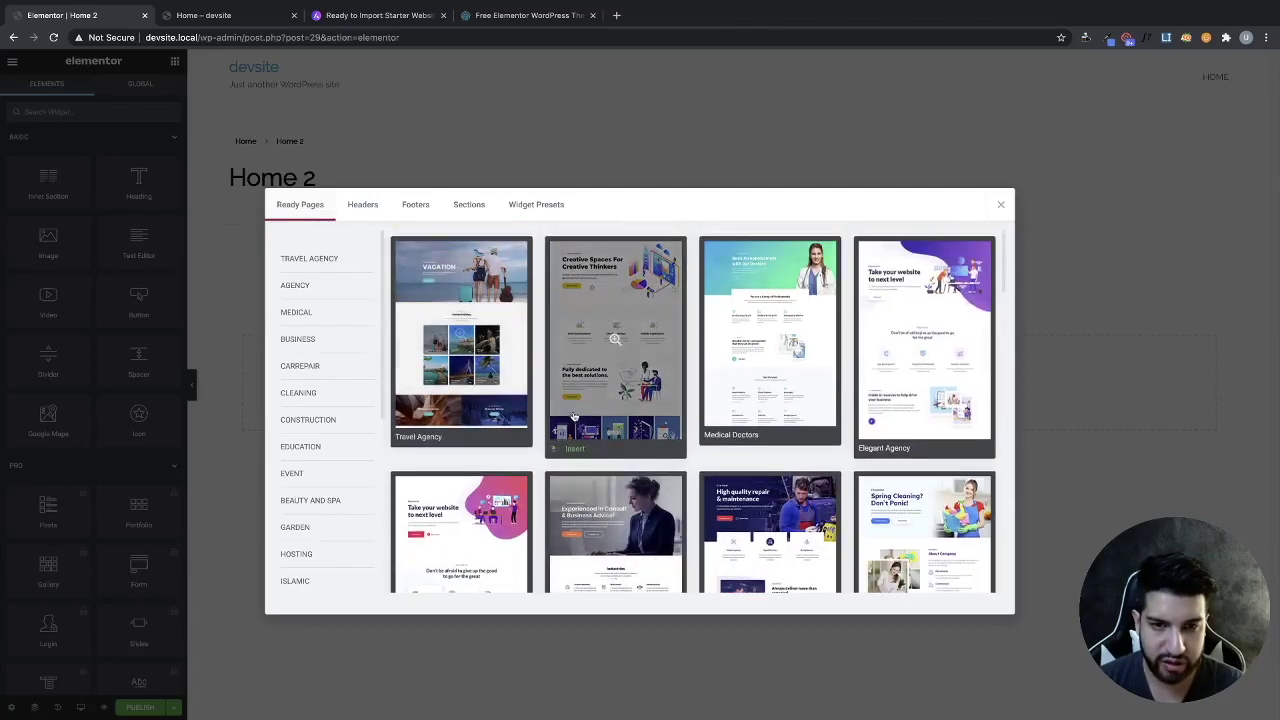
left_click(574, 449)
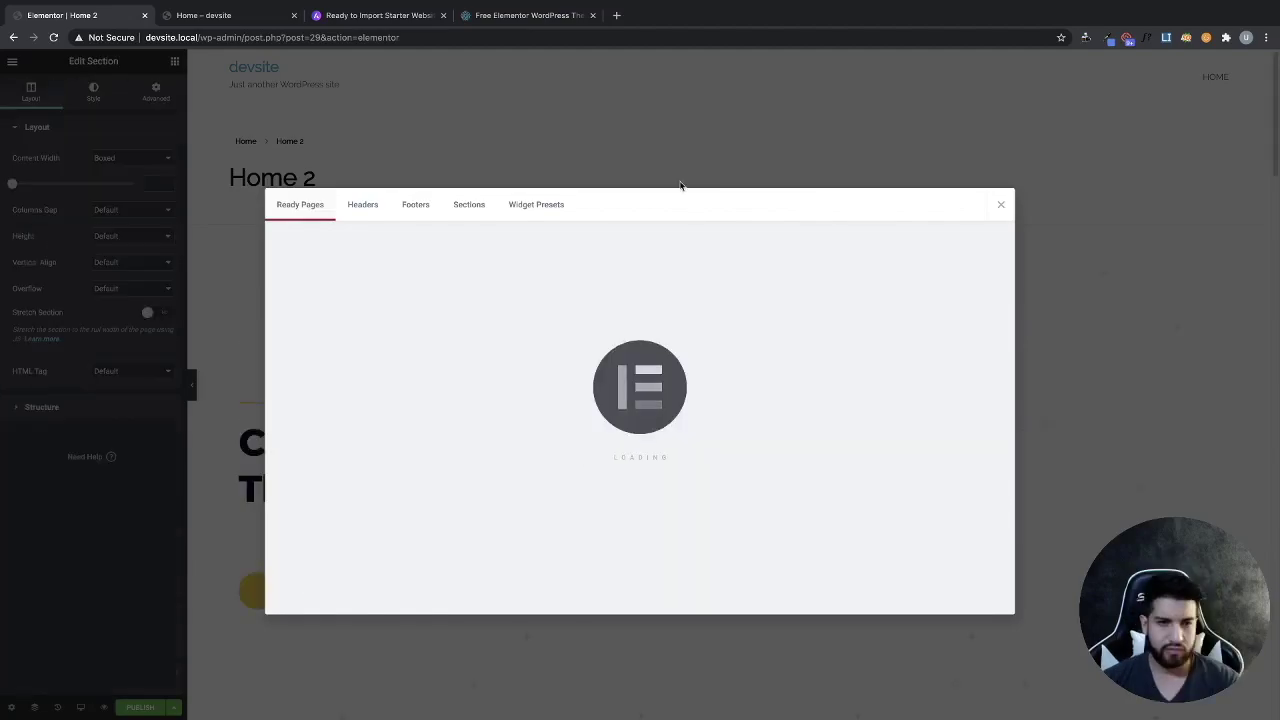
scroll(853, 298, "down", 15)
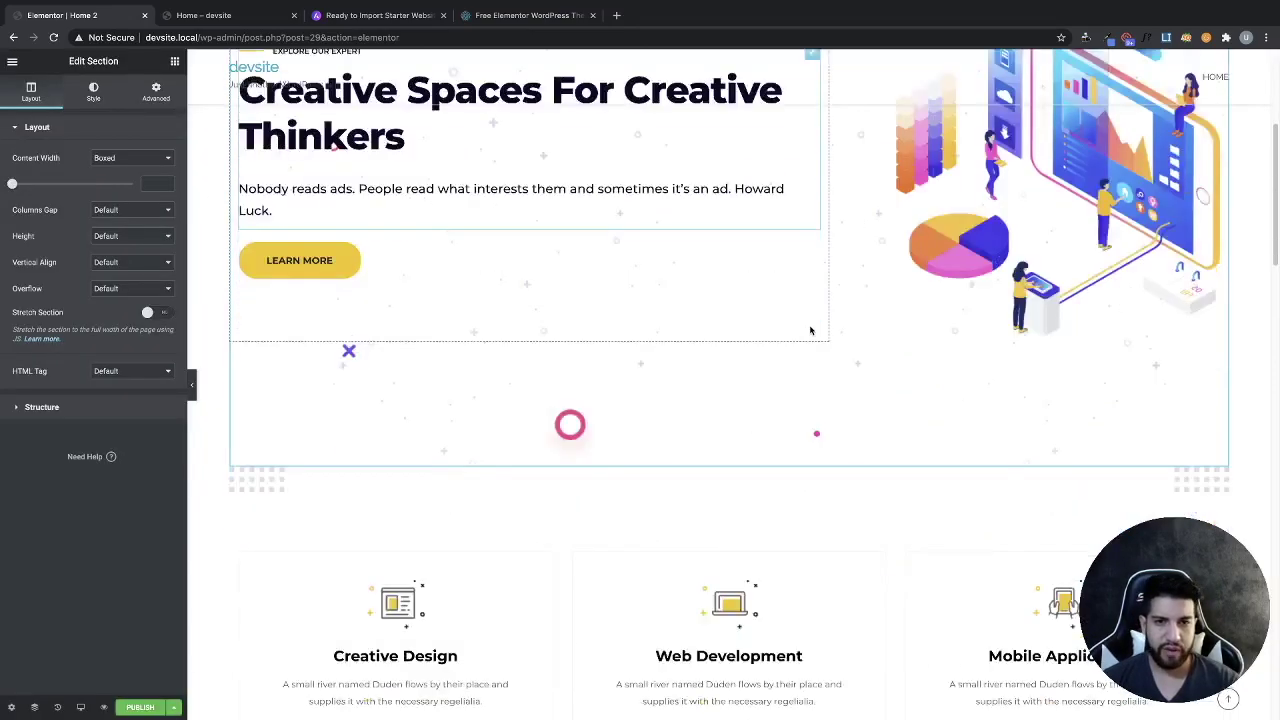
scroll(874, 343, "down", 10)
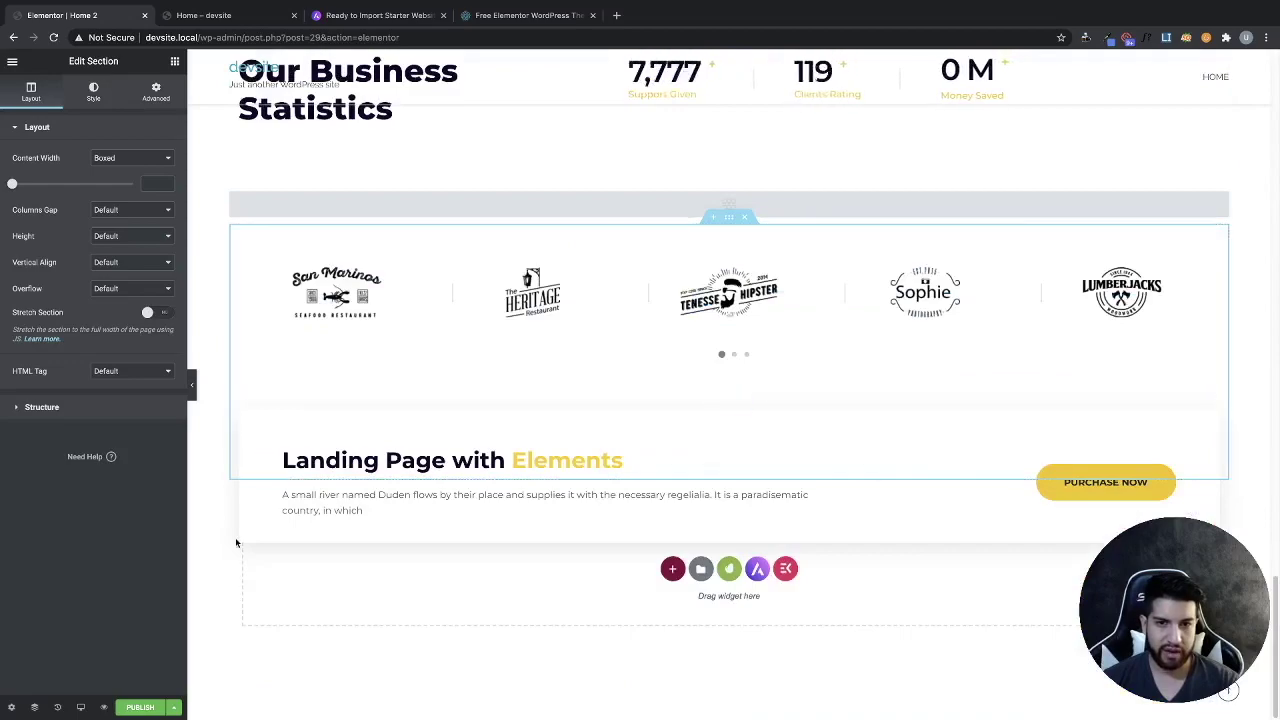
Step: Set Home 2 to the Elementor Full Width layout, publish it, and preview it
left_click(26, 705)
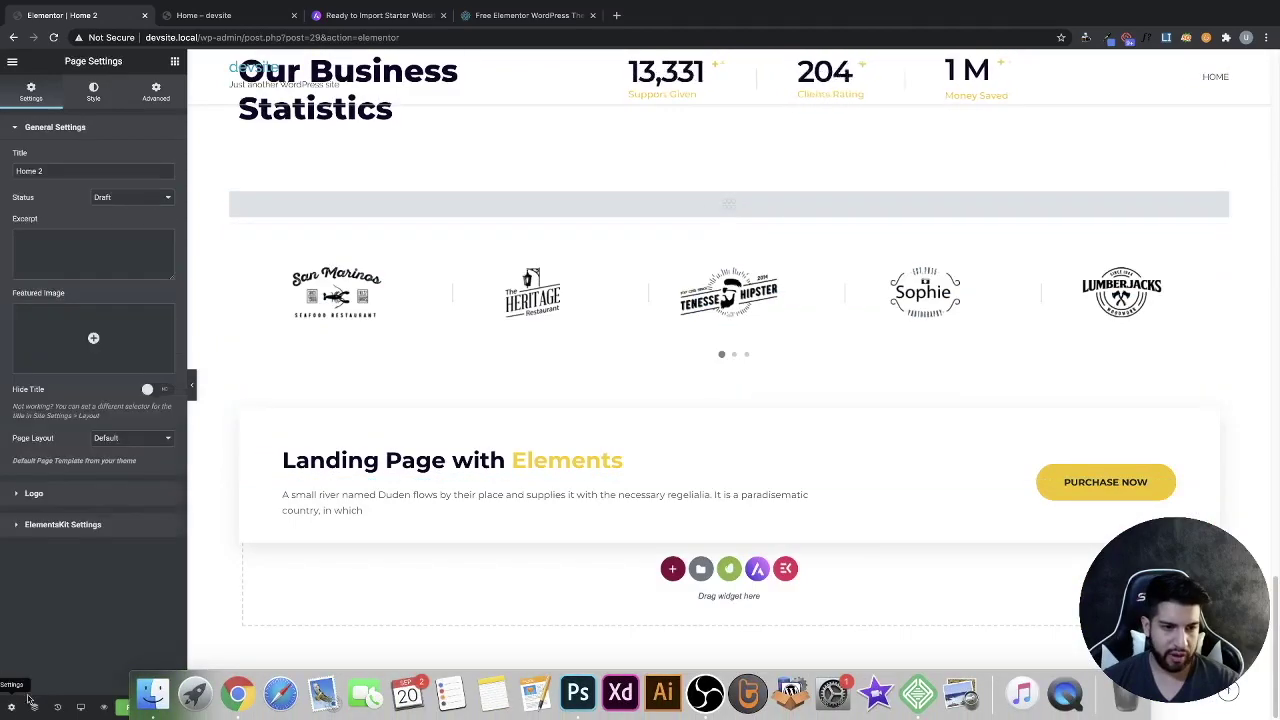
left_click(133, 438)
left_click(146, 460)
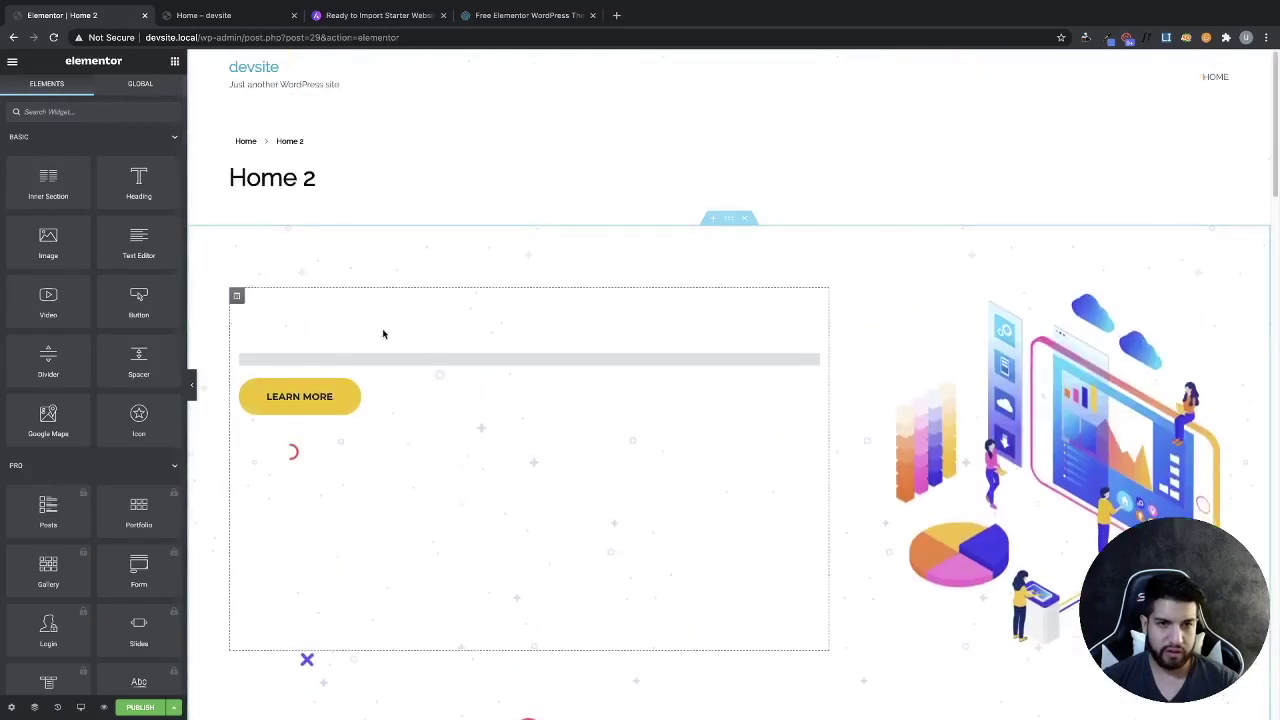
left_click(422, 364)
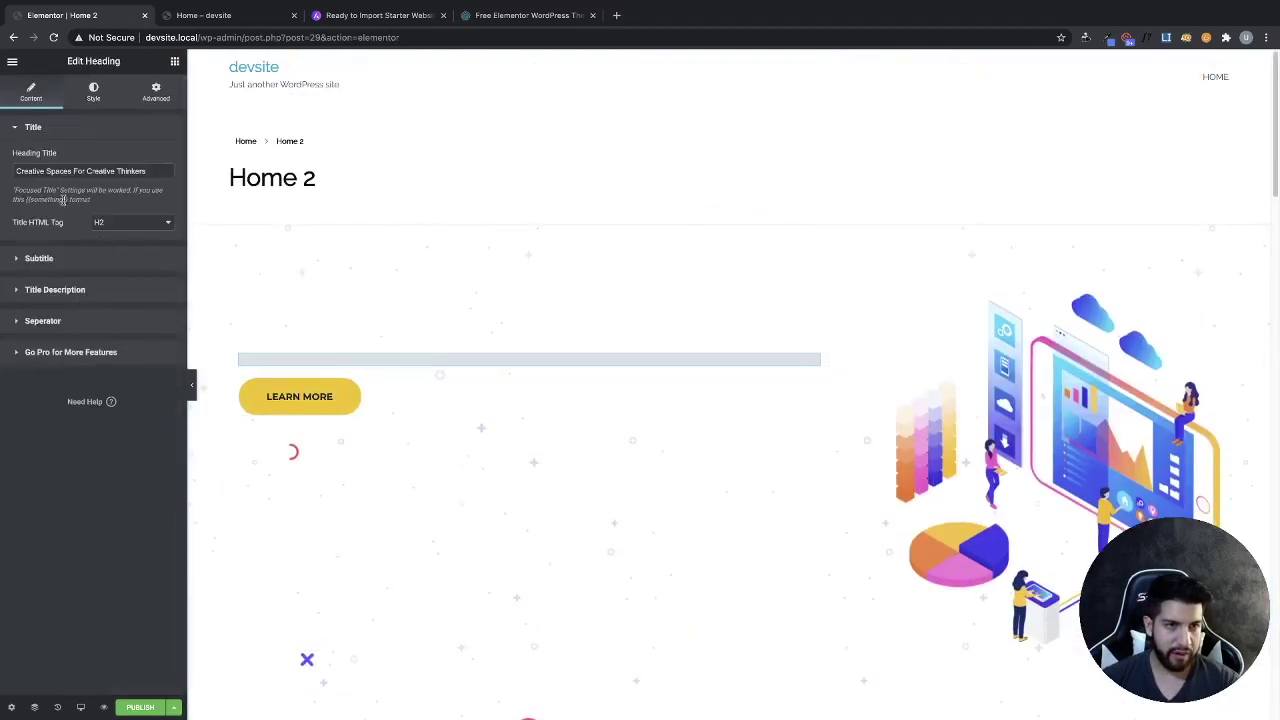
left_click(148, 708)
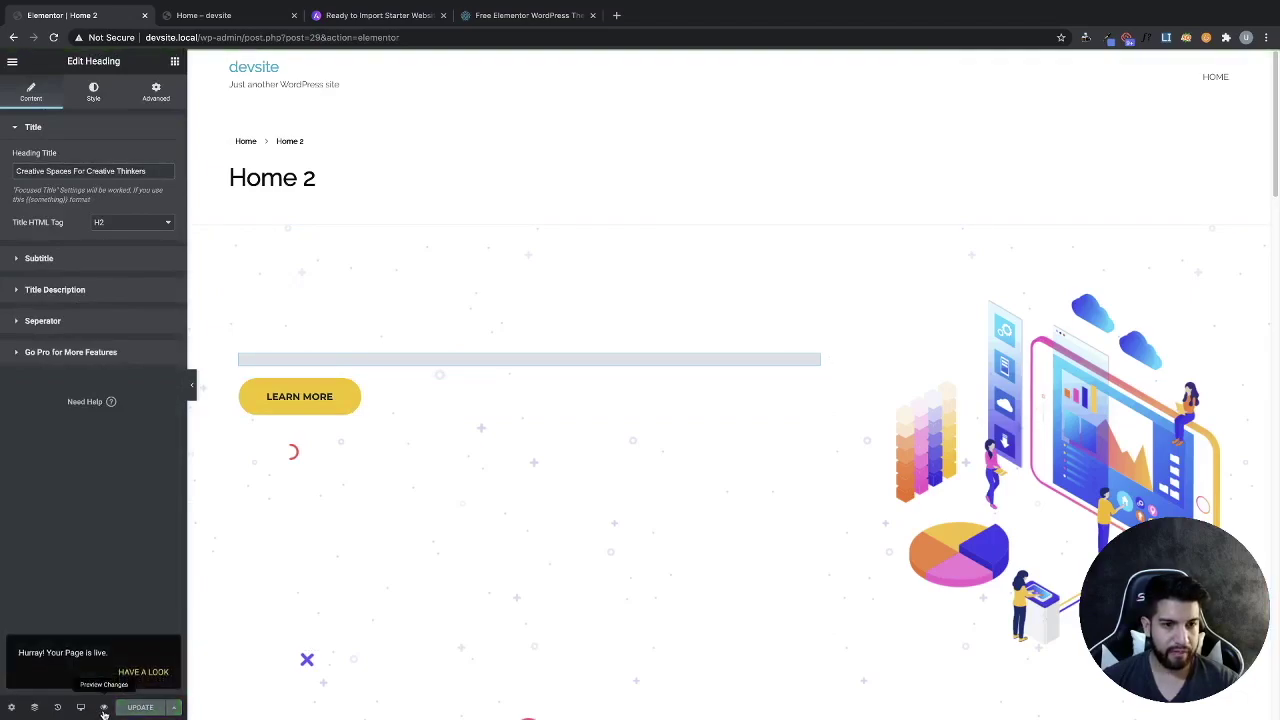
left_click(104, 708)
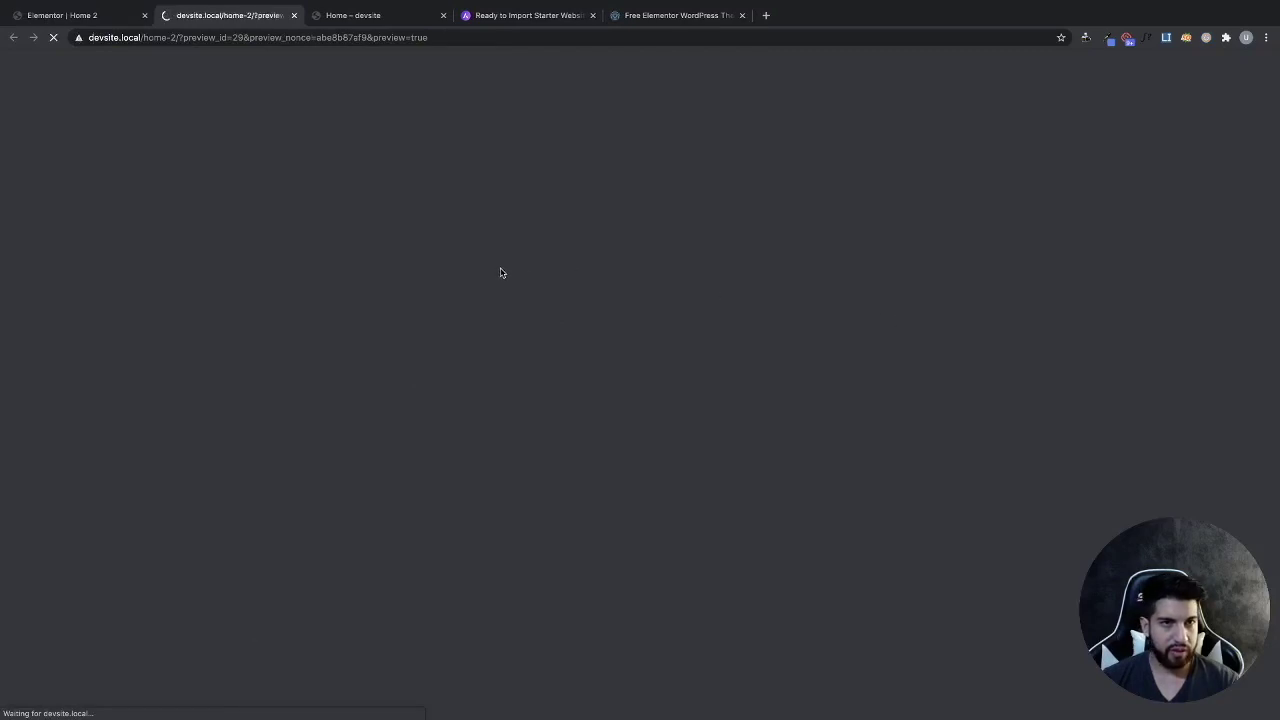
Step: Scroll the Home 2 preview through its hero, services, testimonial and team sections, then back up
scroll(531, 390, "down", 1)
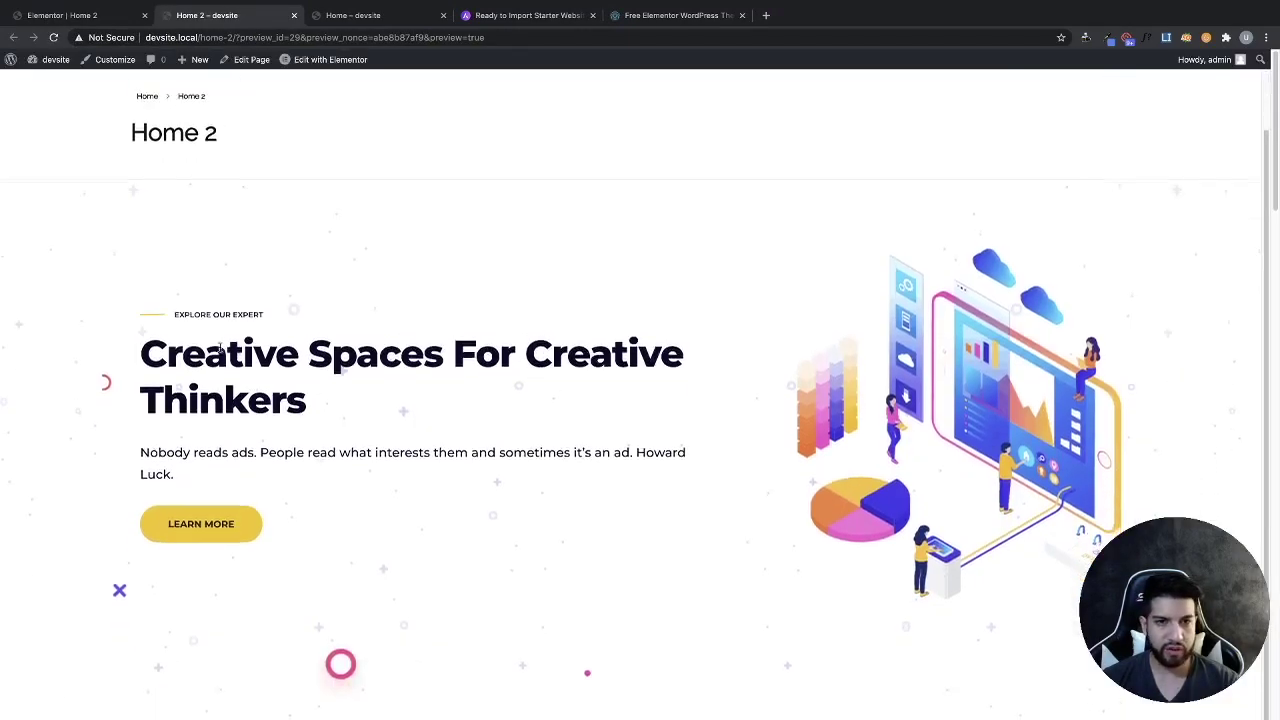
scroll(520, 388, "down", 2)
scroll(516, 386, "down", 20)
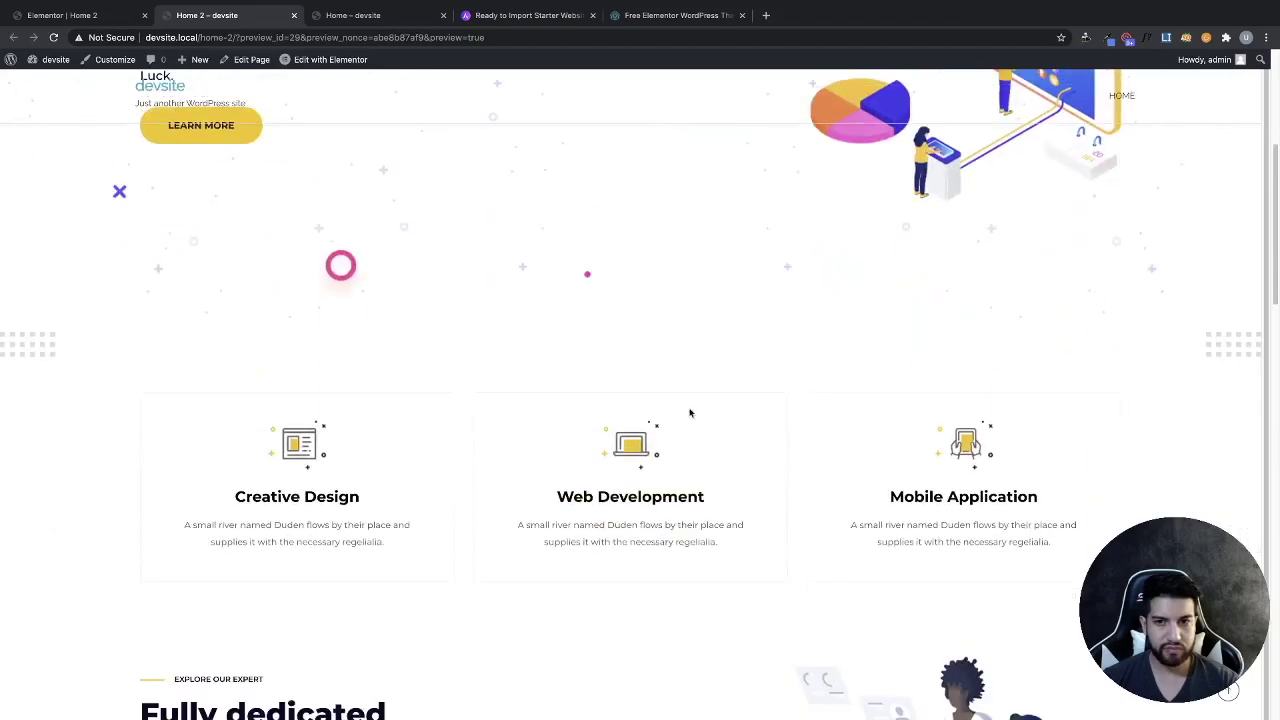
scroll(571, 410, "up", 20)
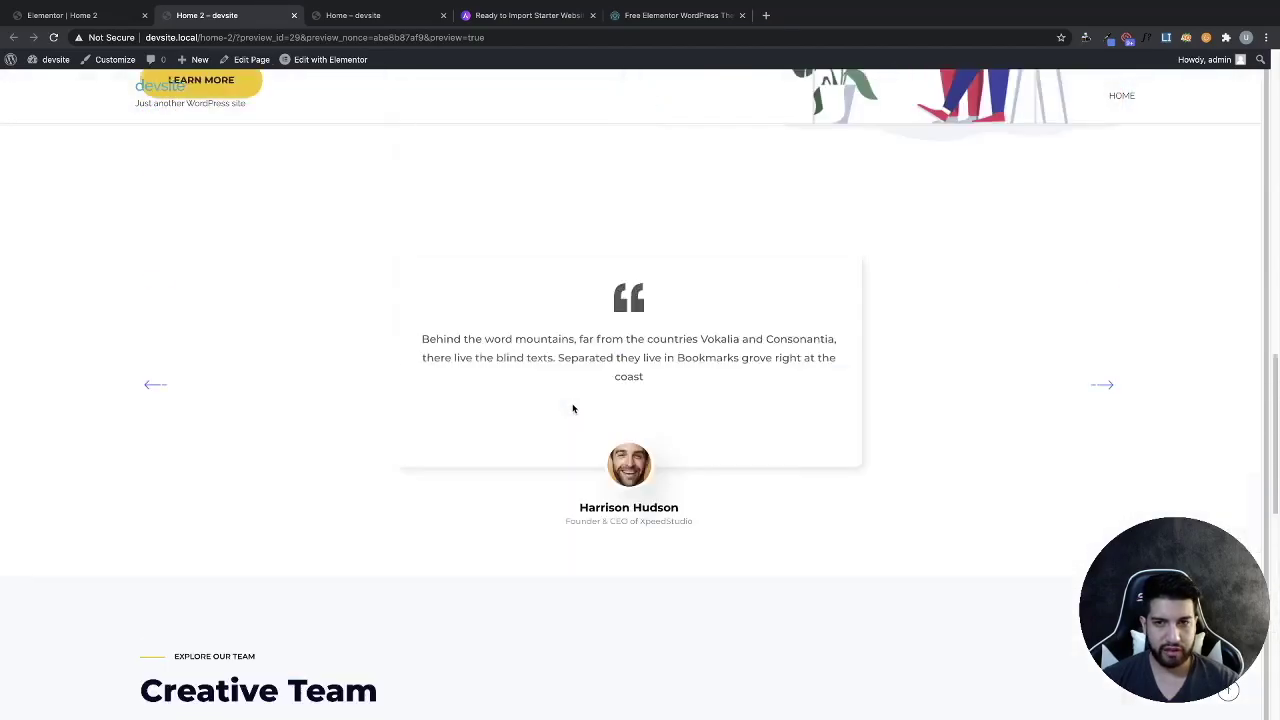
scroll(573, 408, "up", 2)
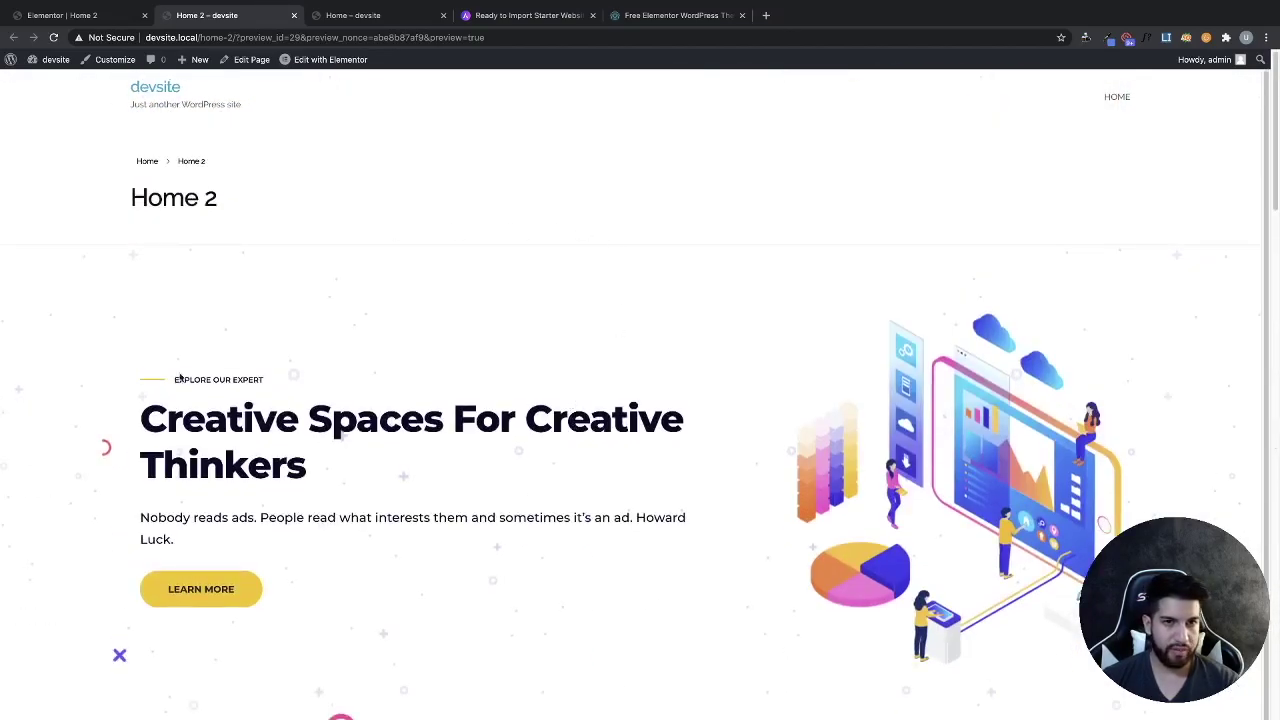